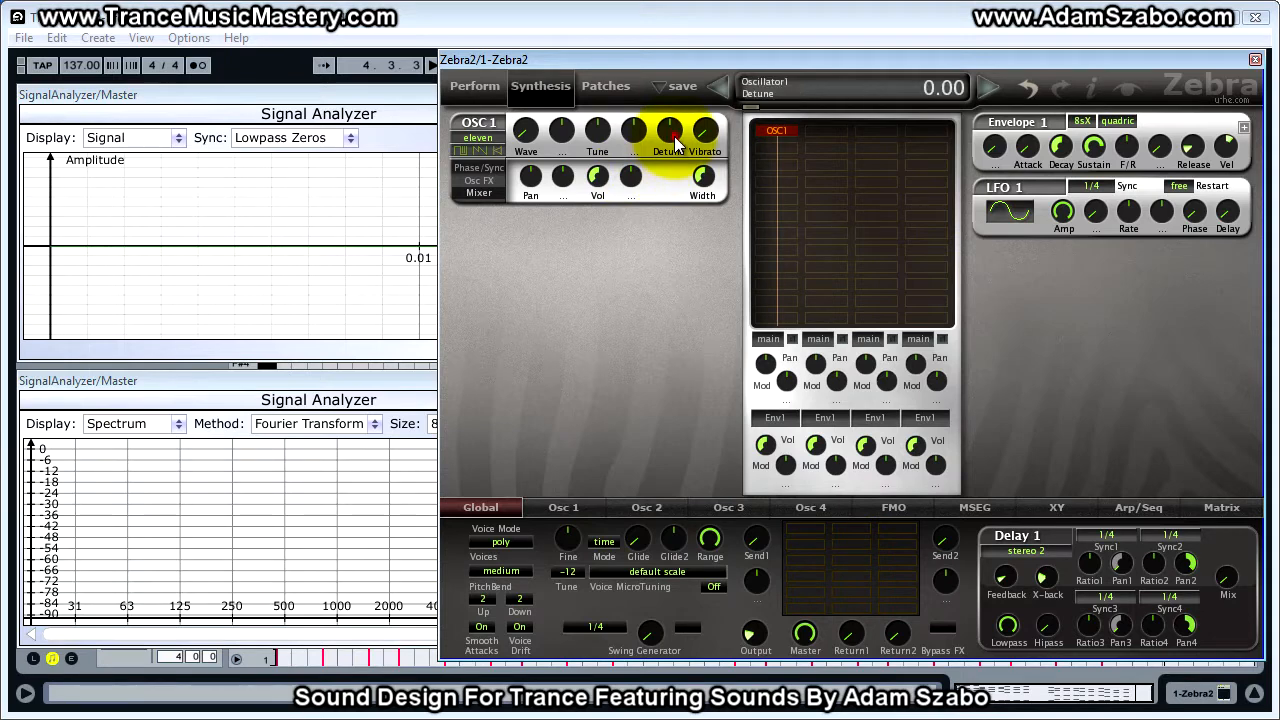
Step: Set oscillator 1's detune to 11.50 and its volume to 122 while auditioning the sequence
drag(676, 144, 675, 121)
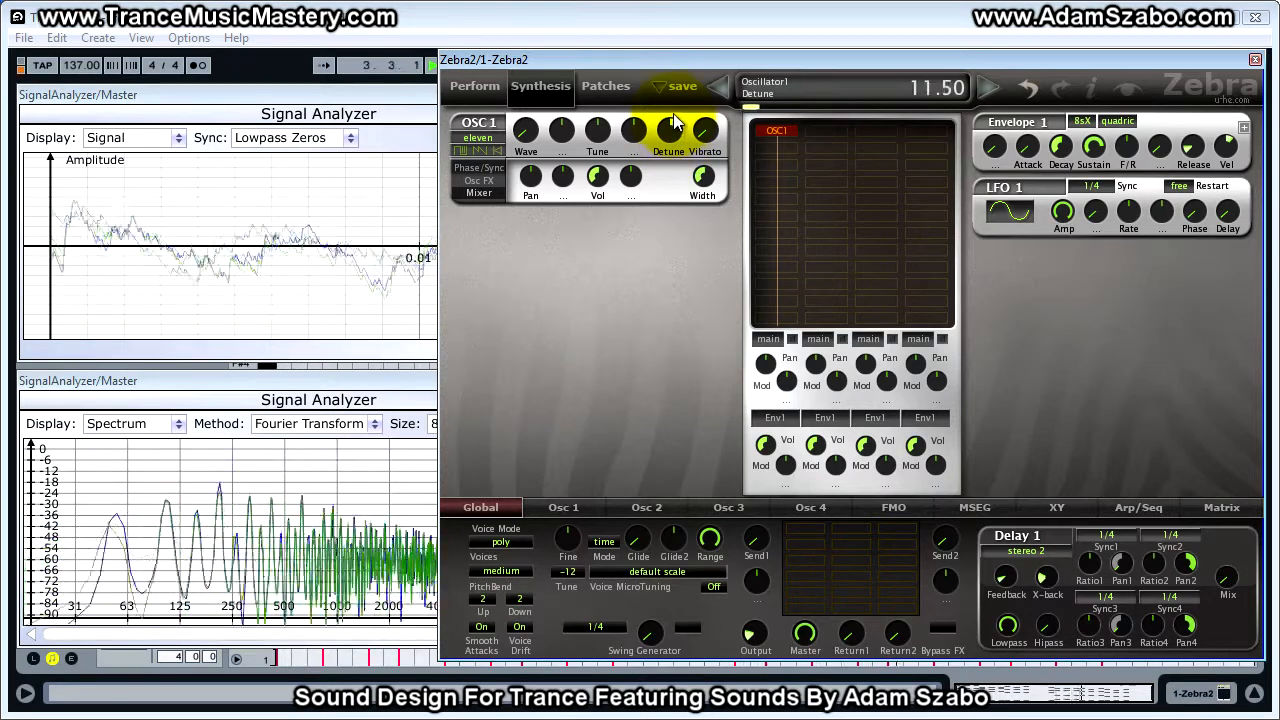
key(space)
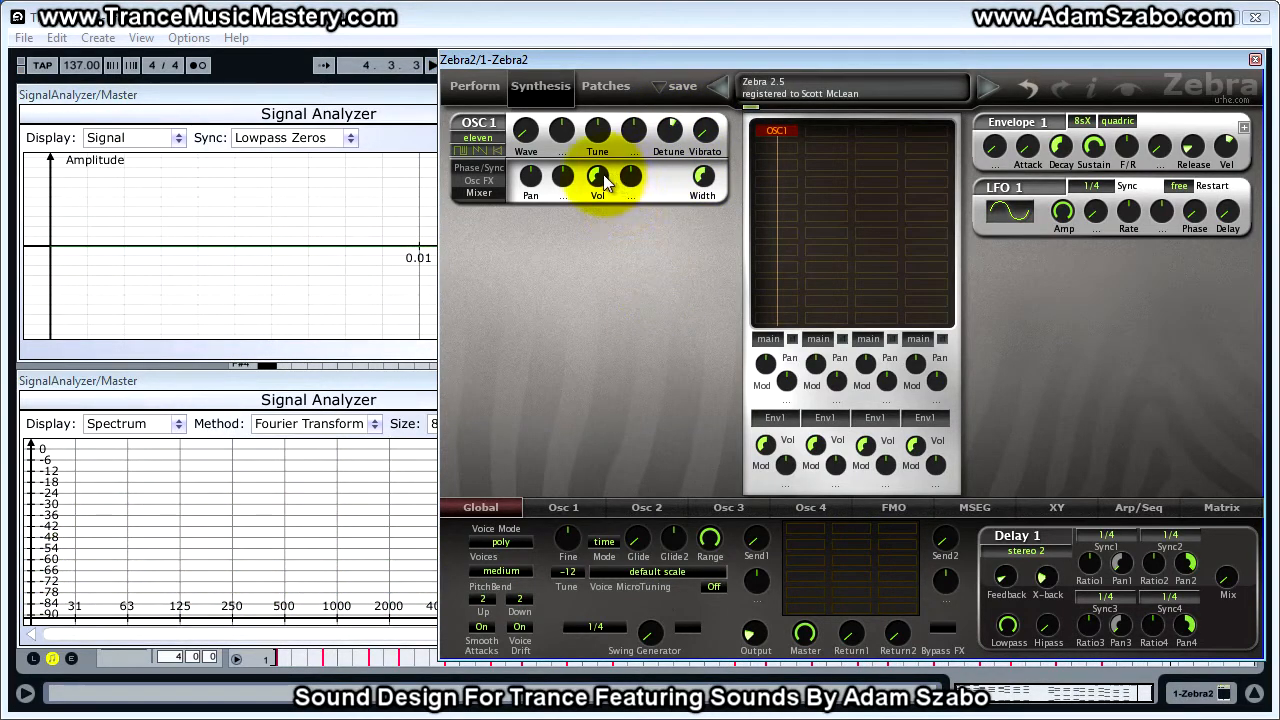
key(space)
mouse_move(606, 183)
mouse_down()
mouse_move(606, 171)
mouse_move(600, 180)
mouse_up()
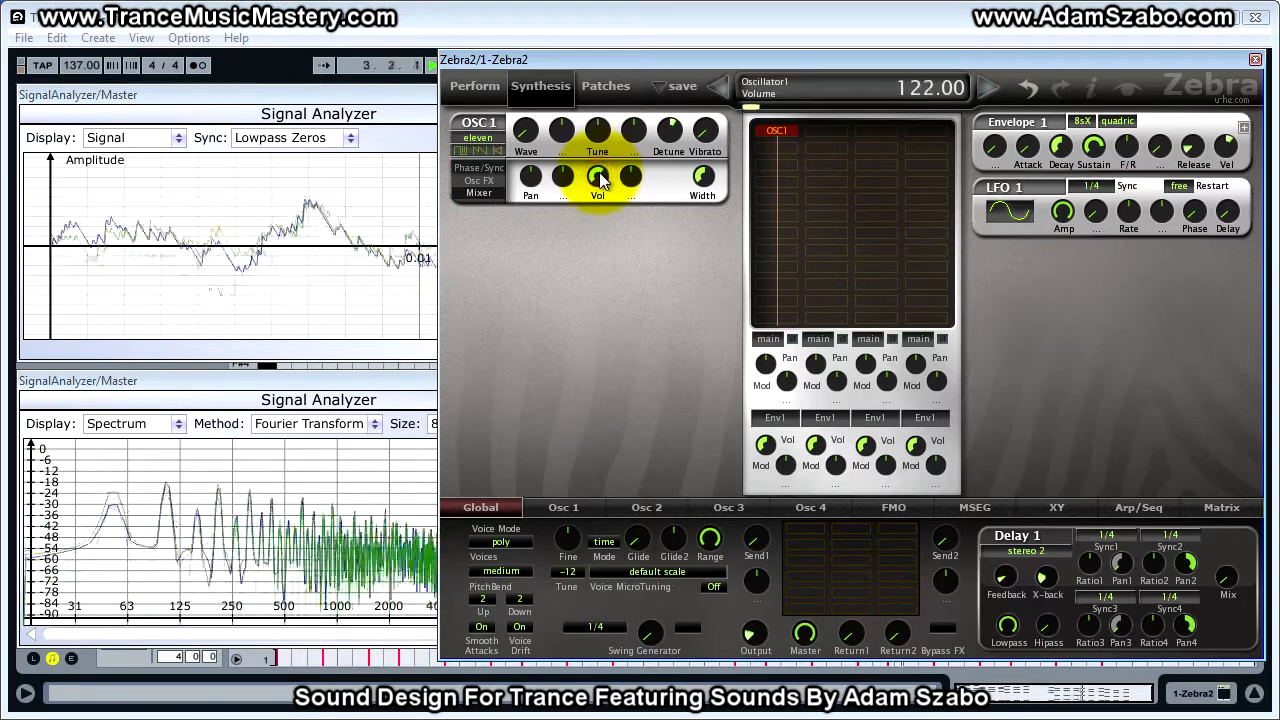
Step: Raise oscillator 1's width to its maximum and set its renderer to crisp
click(704, 180)
drag(708, 193, 705, 92)
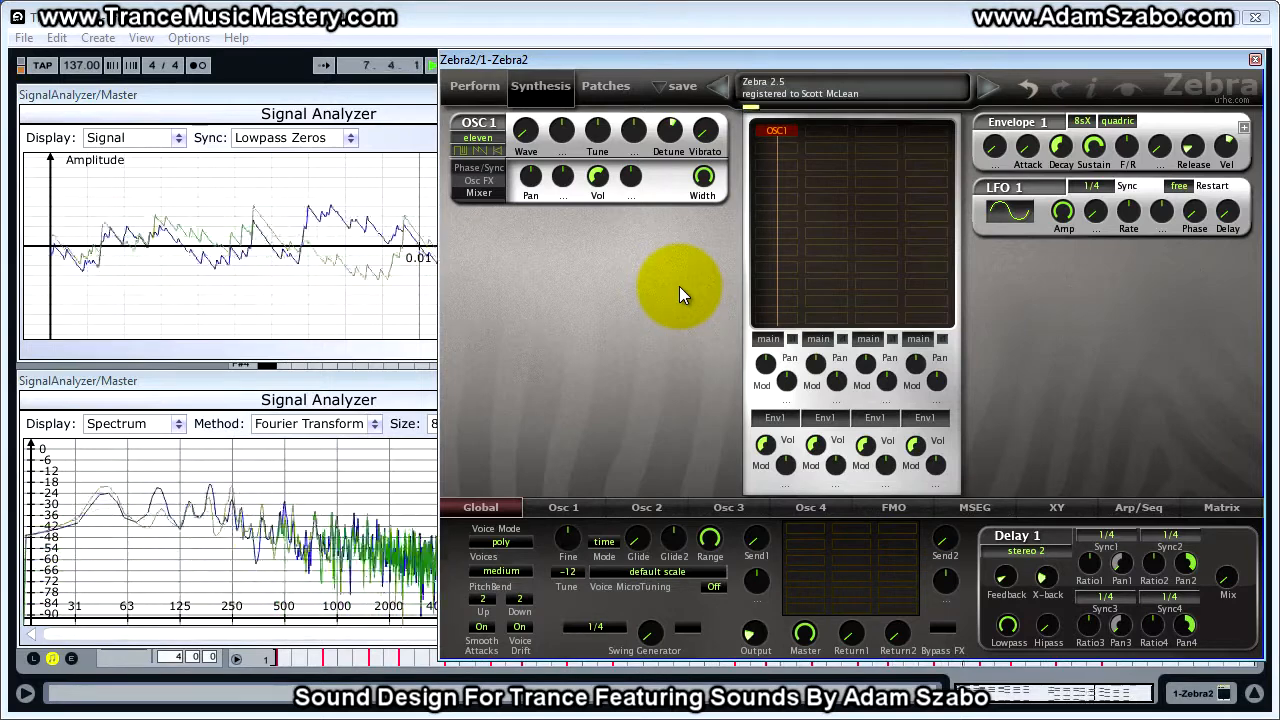
click(577, 510)
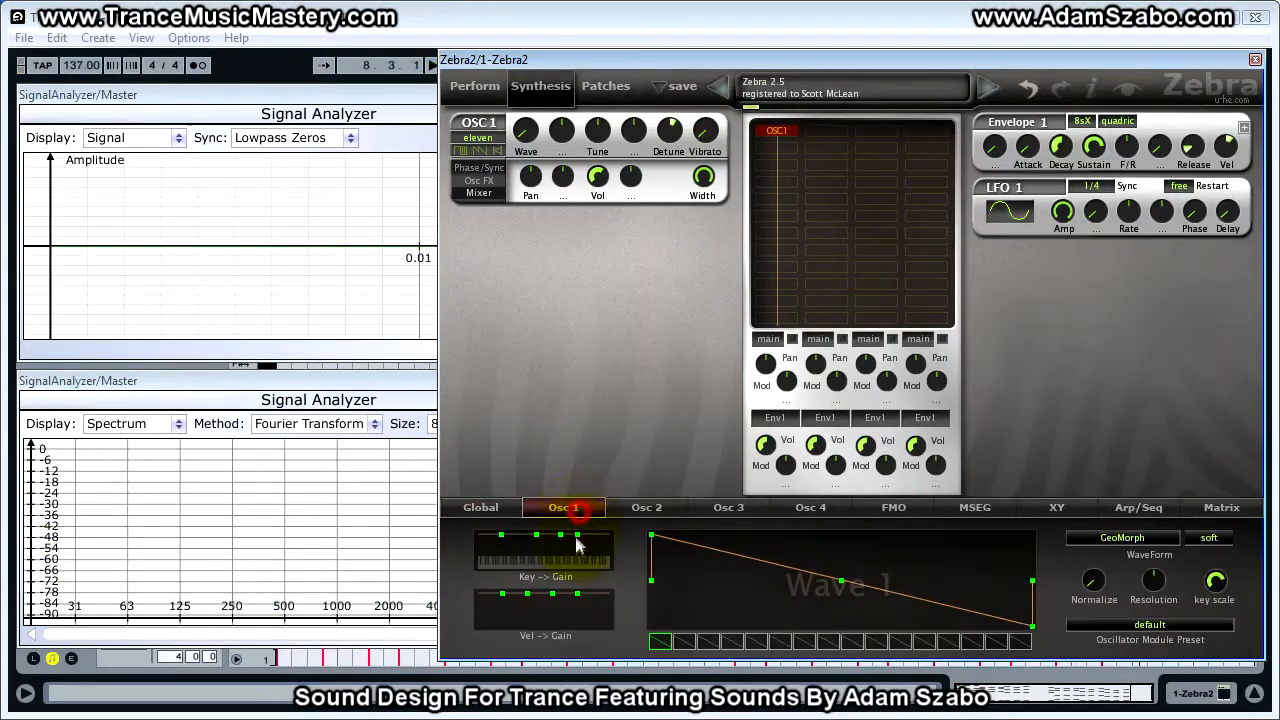
click(1218, 543)
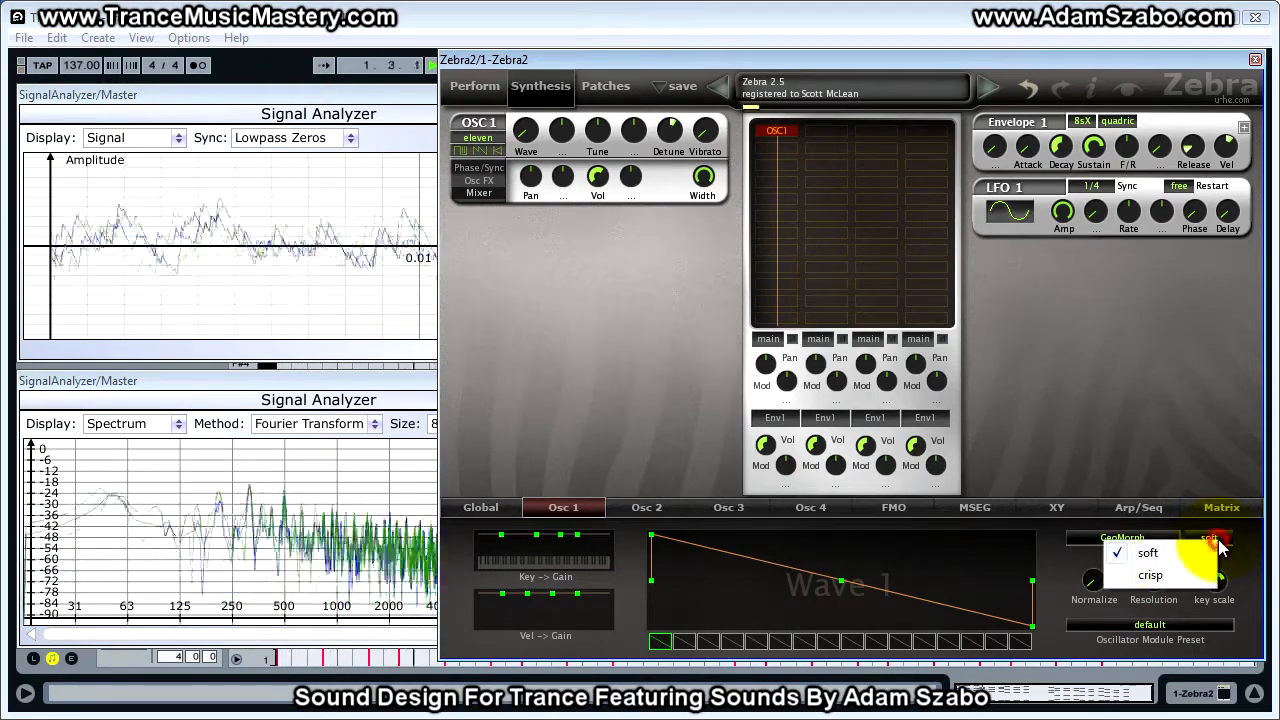
click(1155, 578)
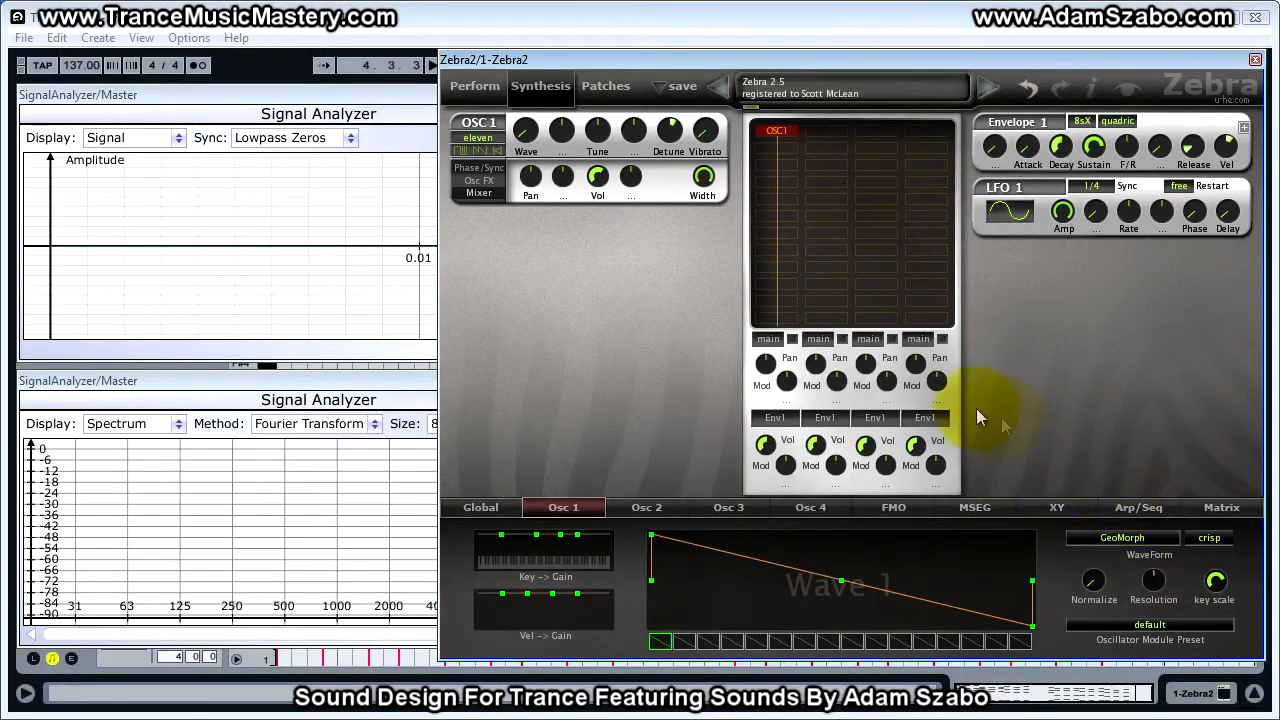
Step: Add a second oscillator directly below OSC1 in the first lane of the grid and set its voicing to eleven
click(788, 146)
click(805, 151)
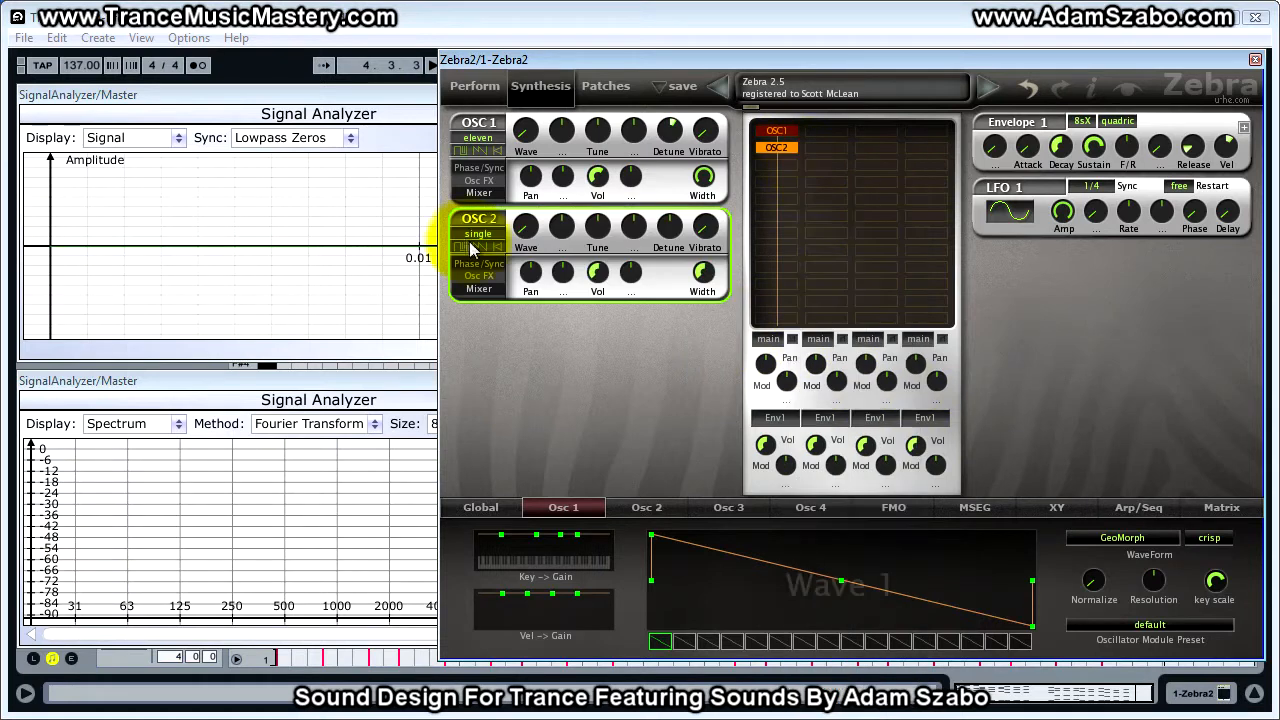
click(489, 239)
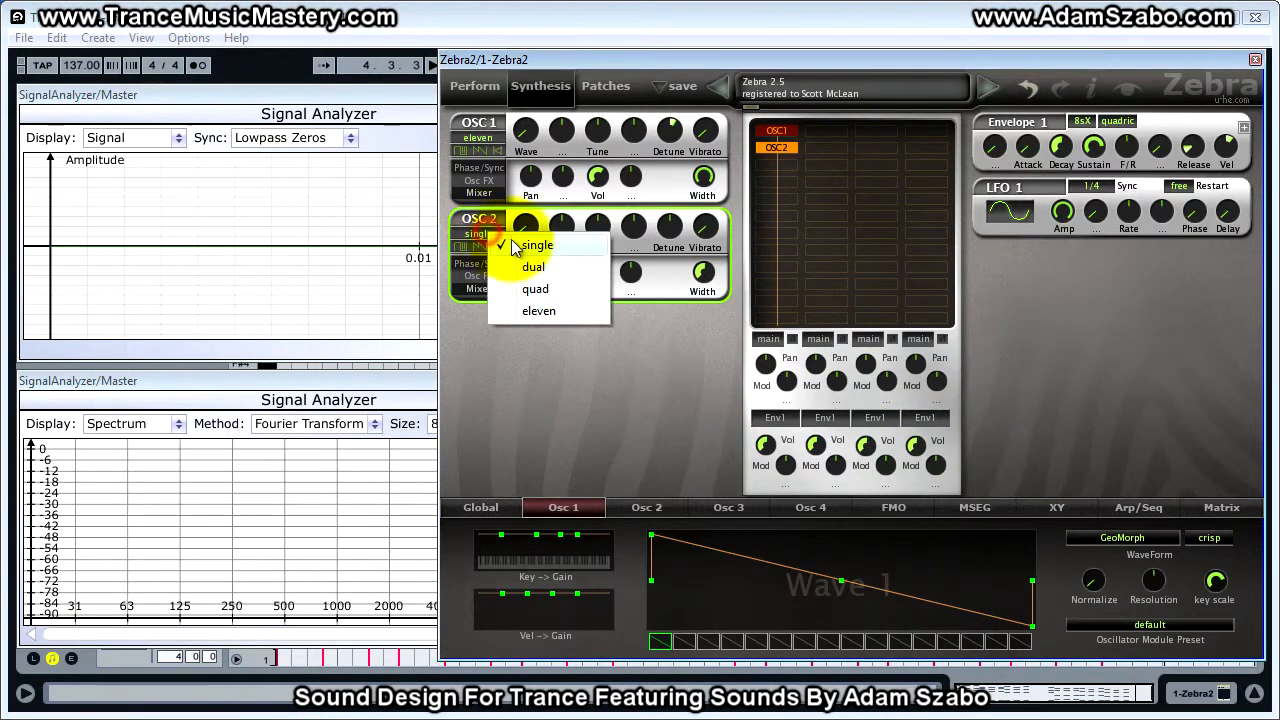
click(536, 310)
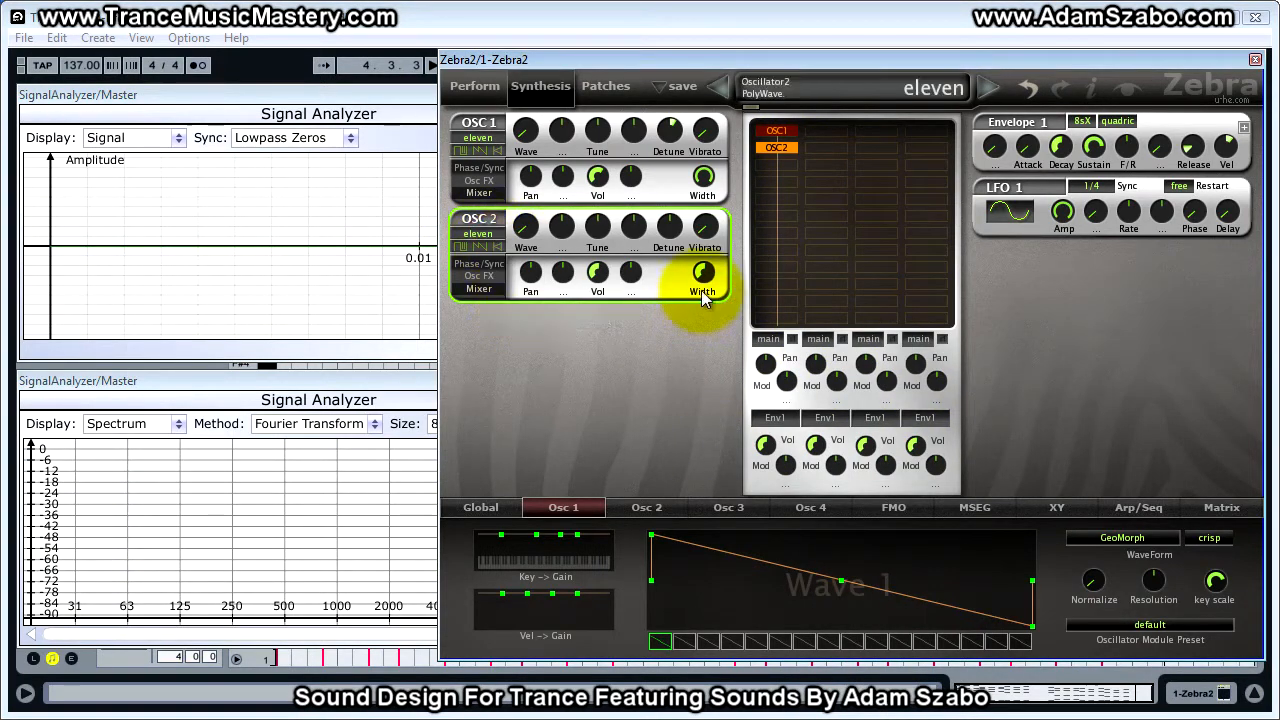
Step: Raise oscillator 2's tuning and increase its detune slightly beyond oscillator 1's while auditioning the sequence
click(601, 235)
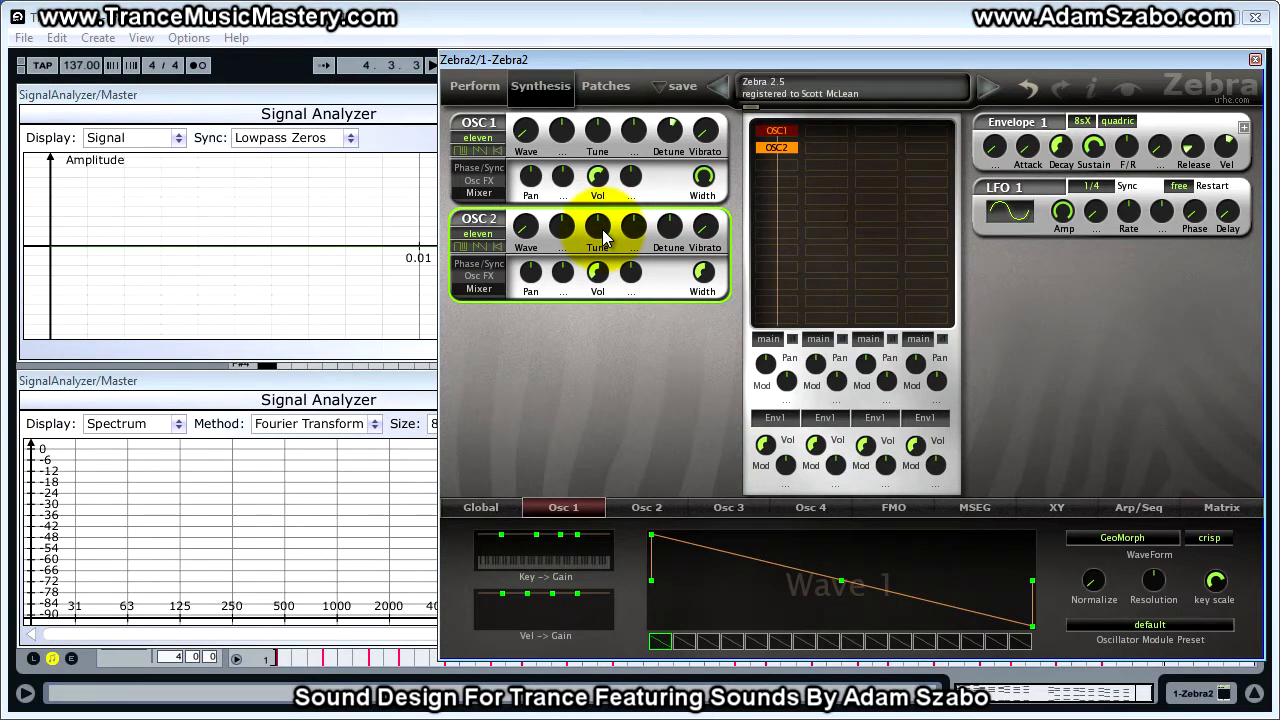
key(space)
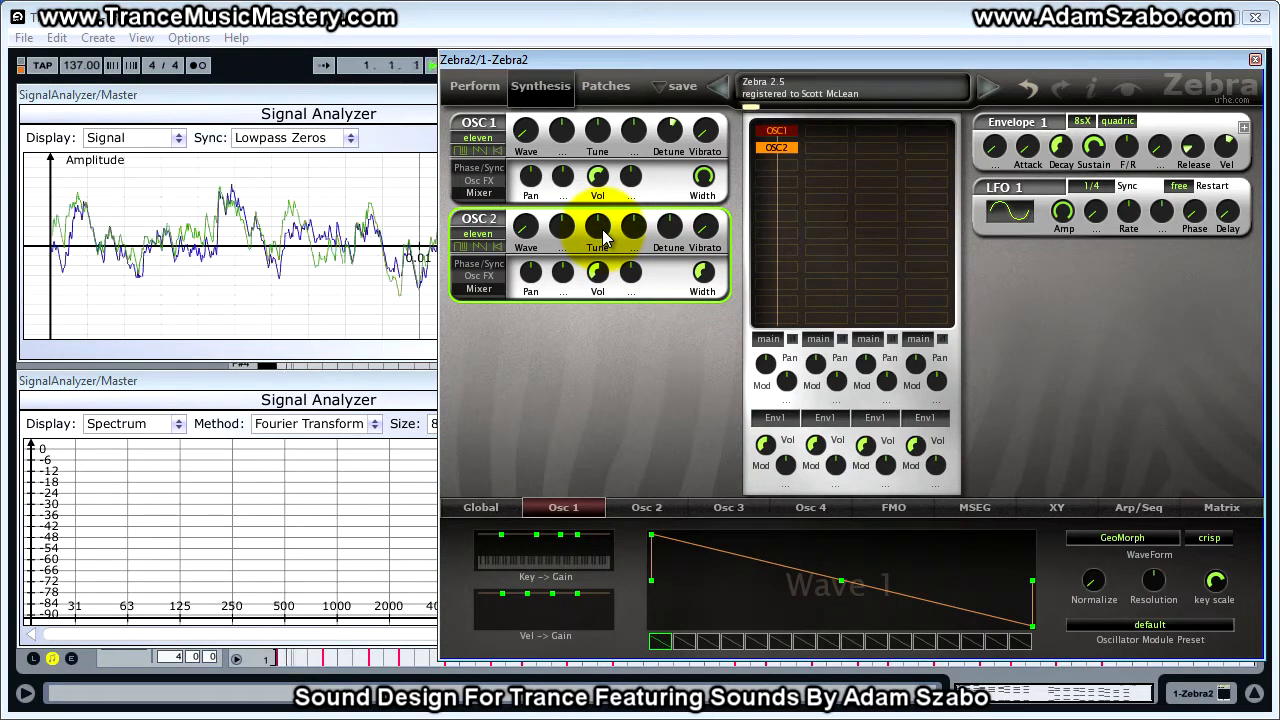
drag(603, 230, 603, 210)
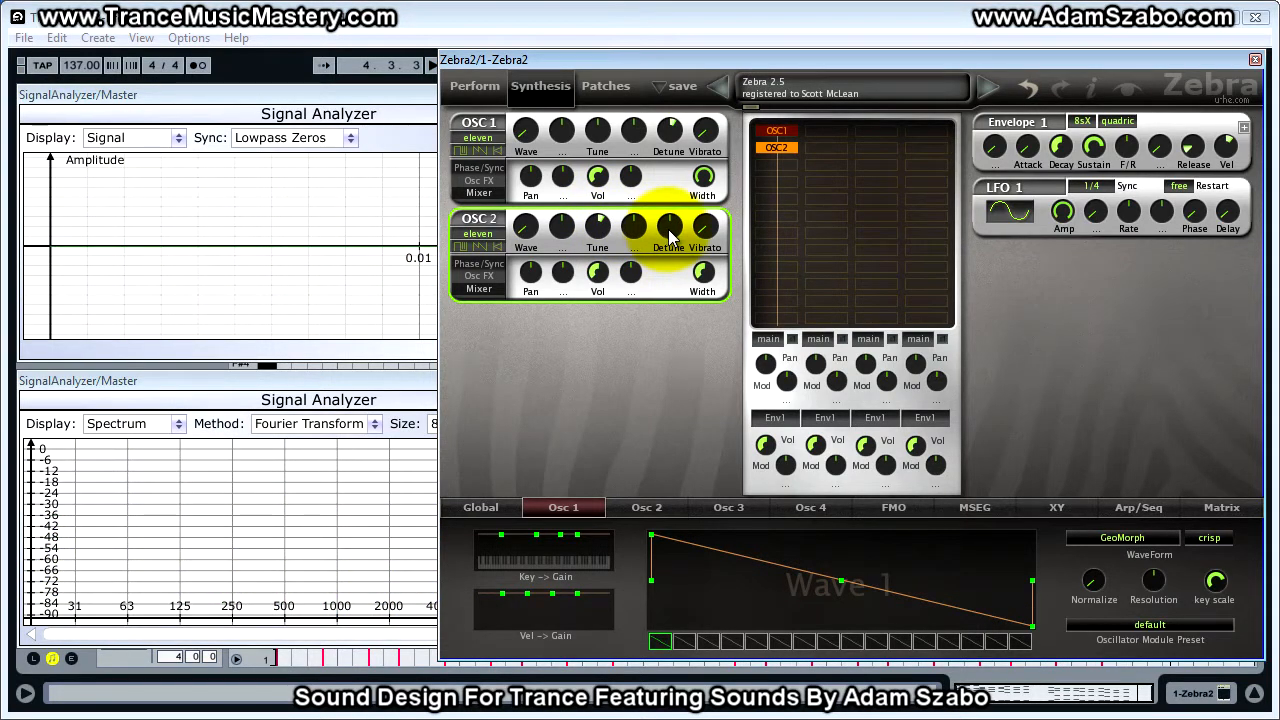
drag(670, 233, 670, 197)
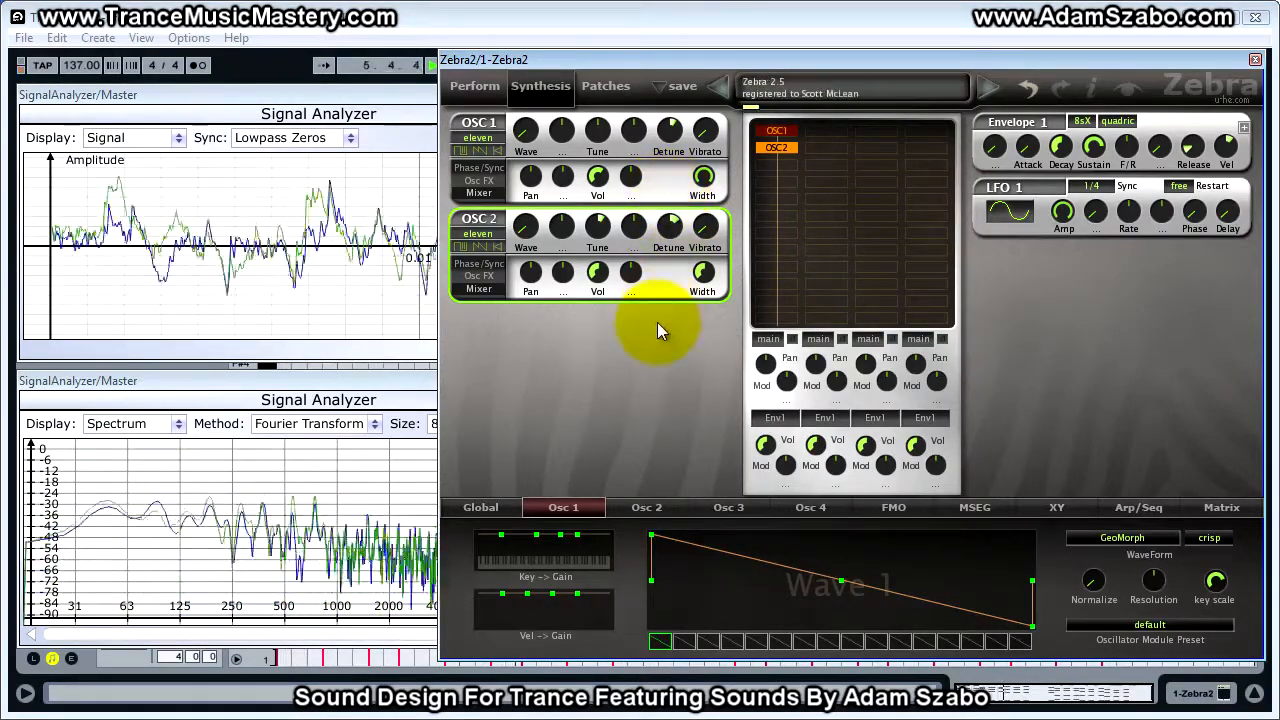
Step: Keep oscillator 2's volume at 100 and raise its poly width to about 98
click(597, 281)
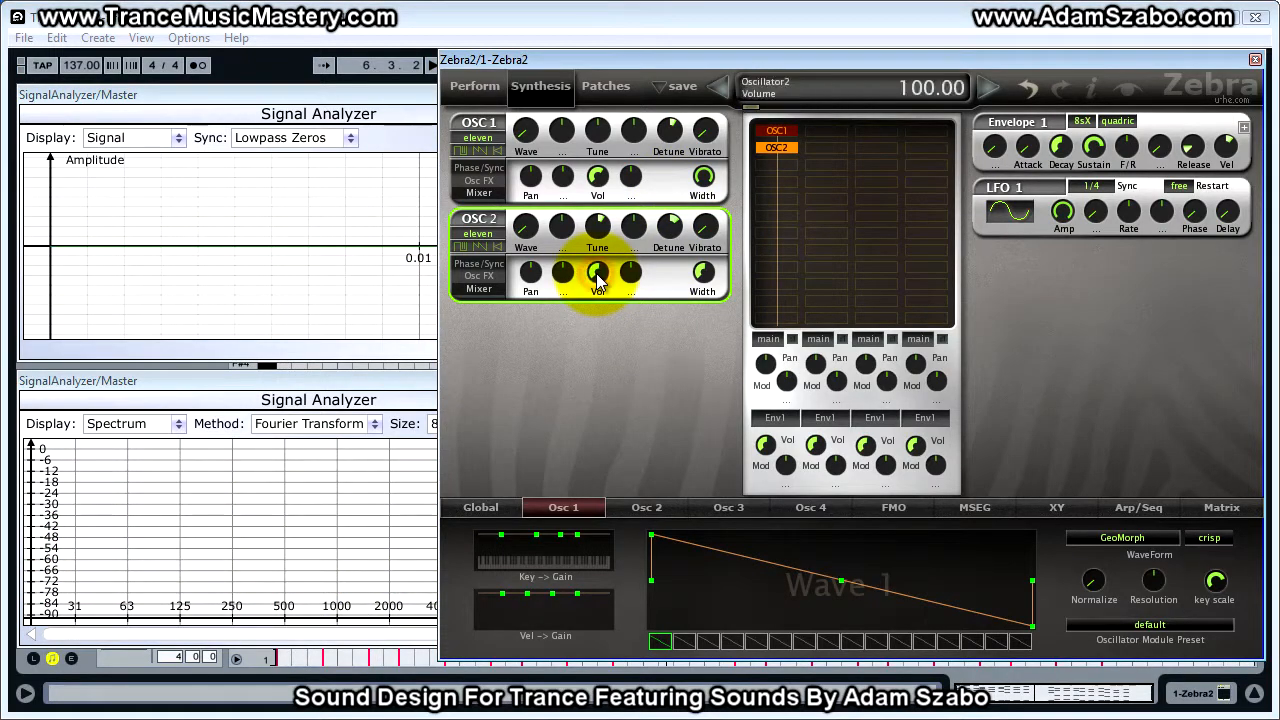
drag(597, 281, 597, 281)
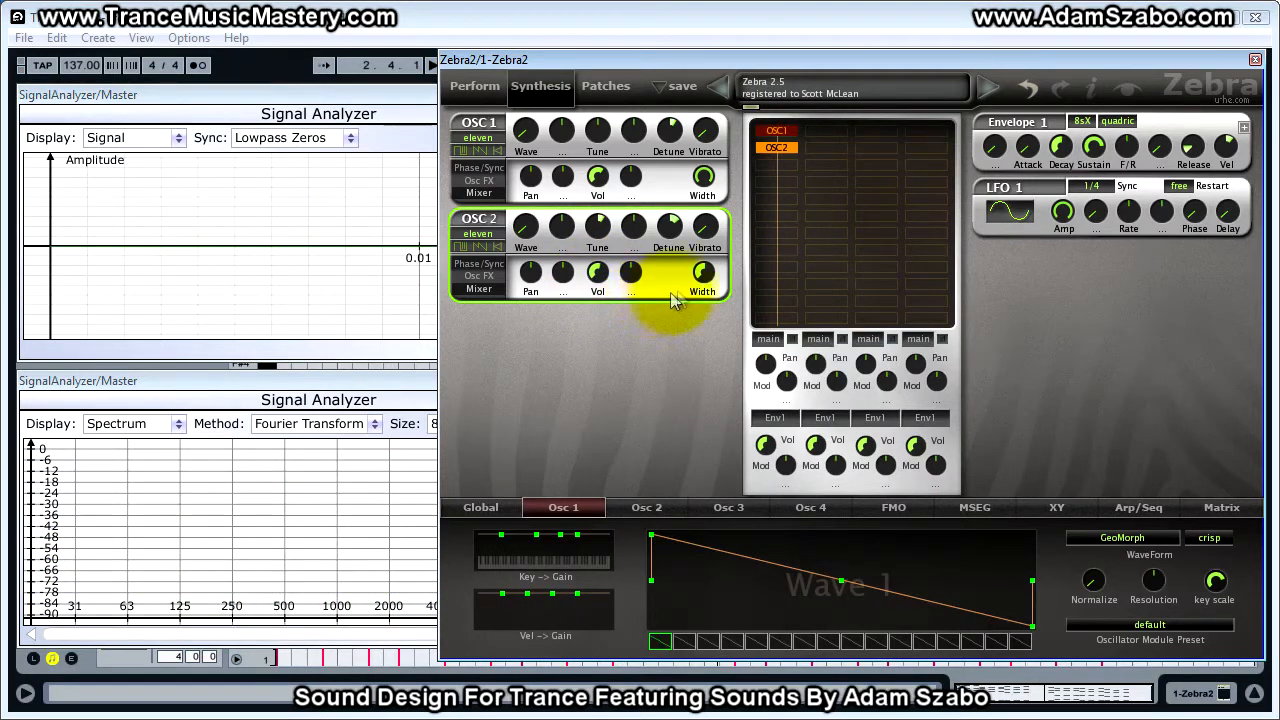
click(706, 277)
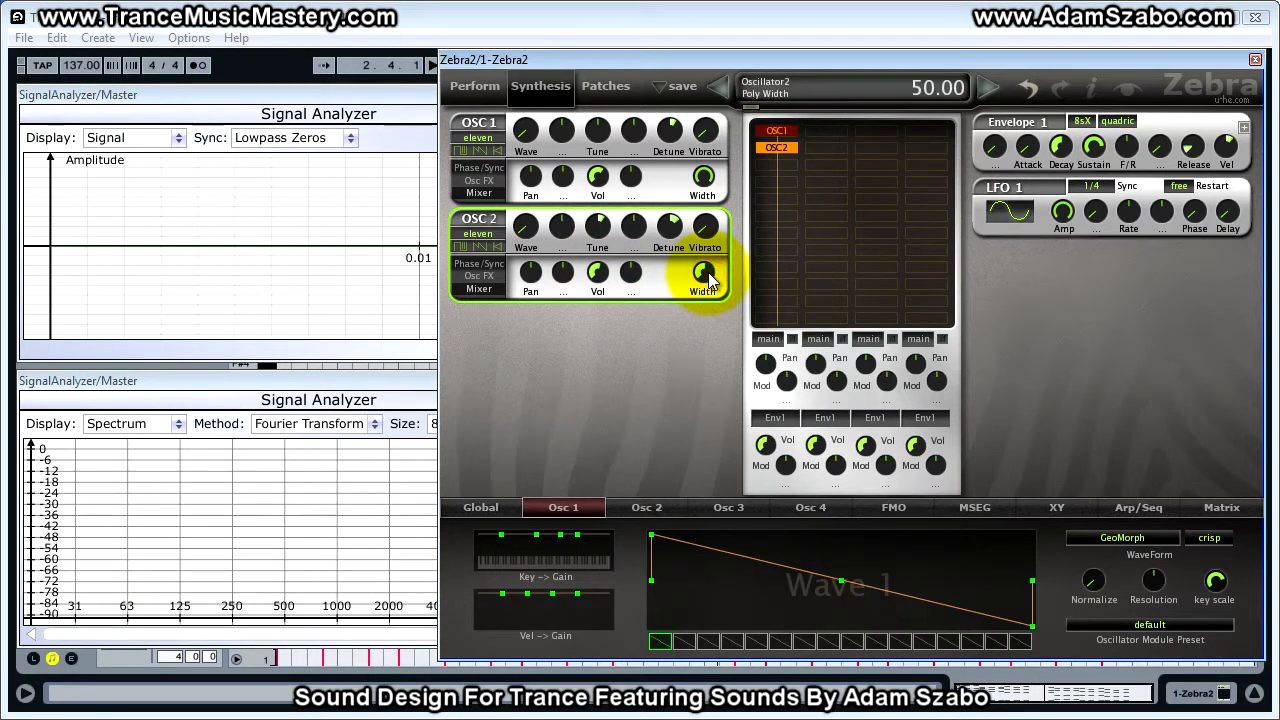
drag(708, 278, 711, 180)
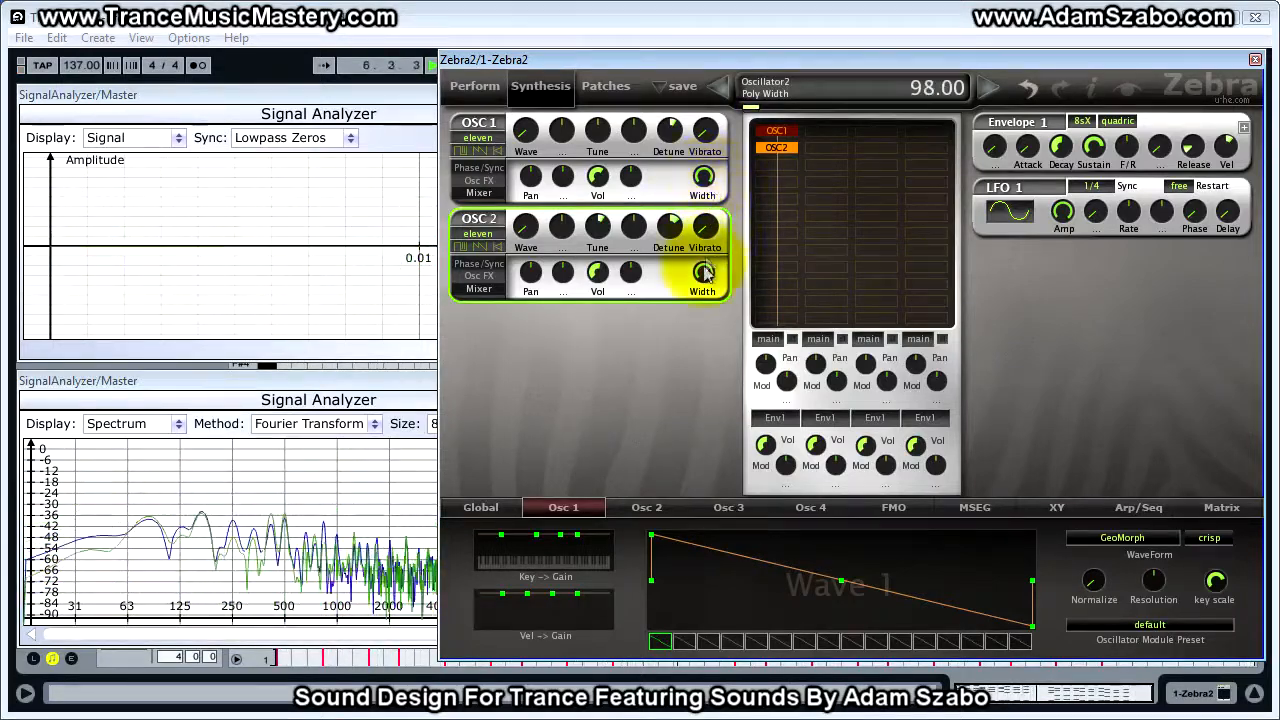
Step: Set oscillator 2's renderer to crisp while auditioning the sequence
click(648, 510)
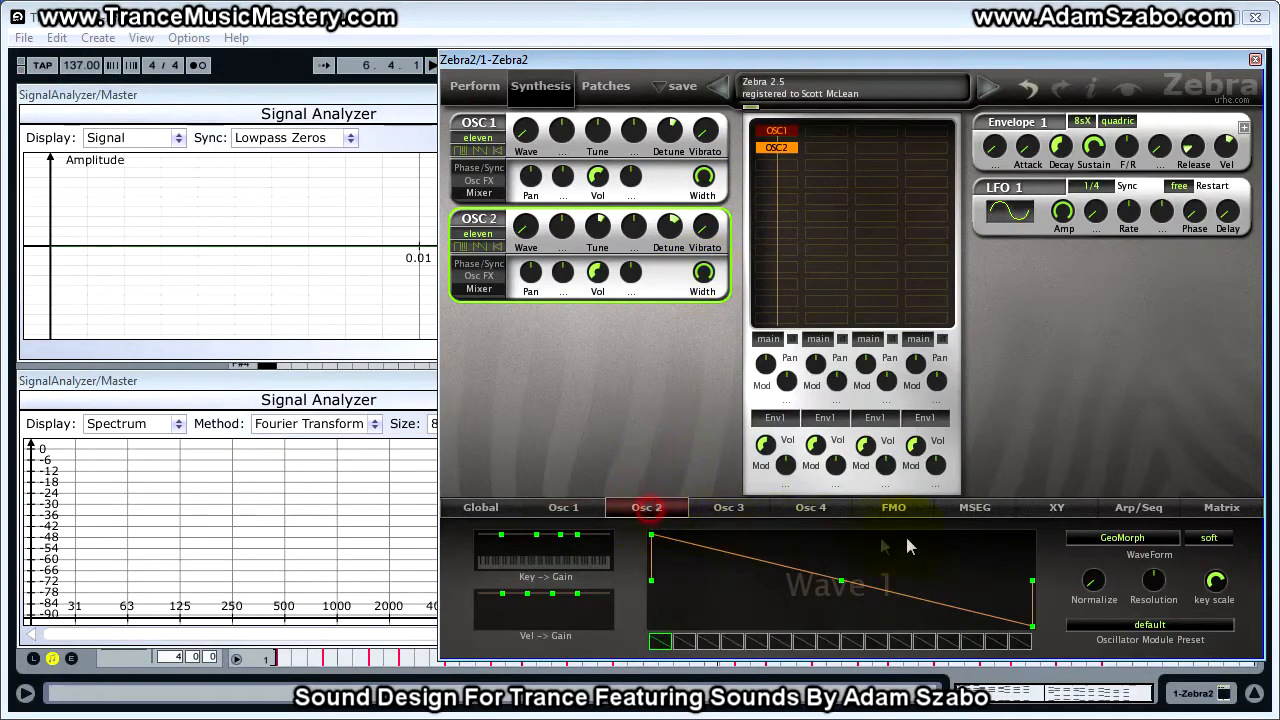
key(space)
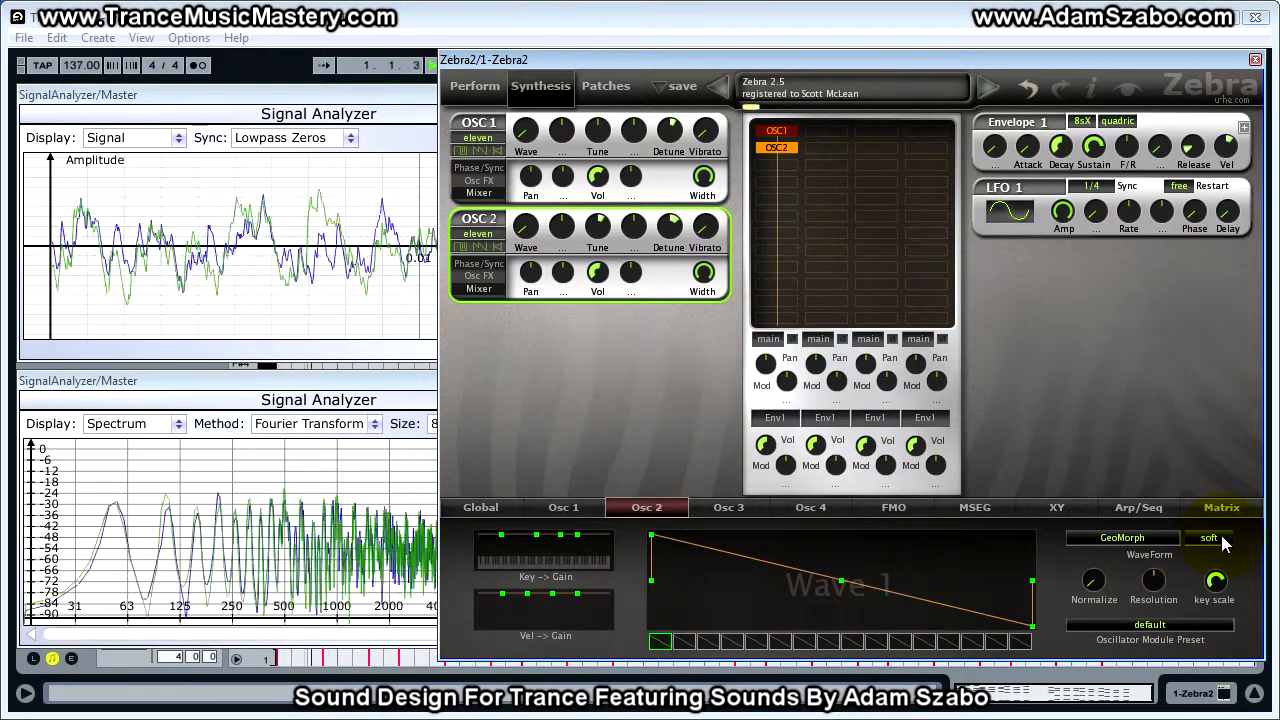
click(1218, 540)
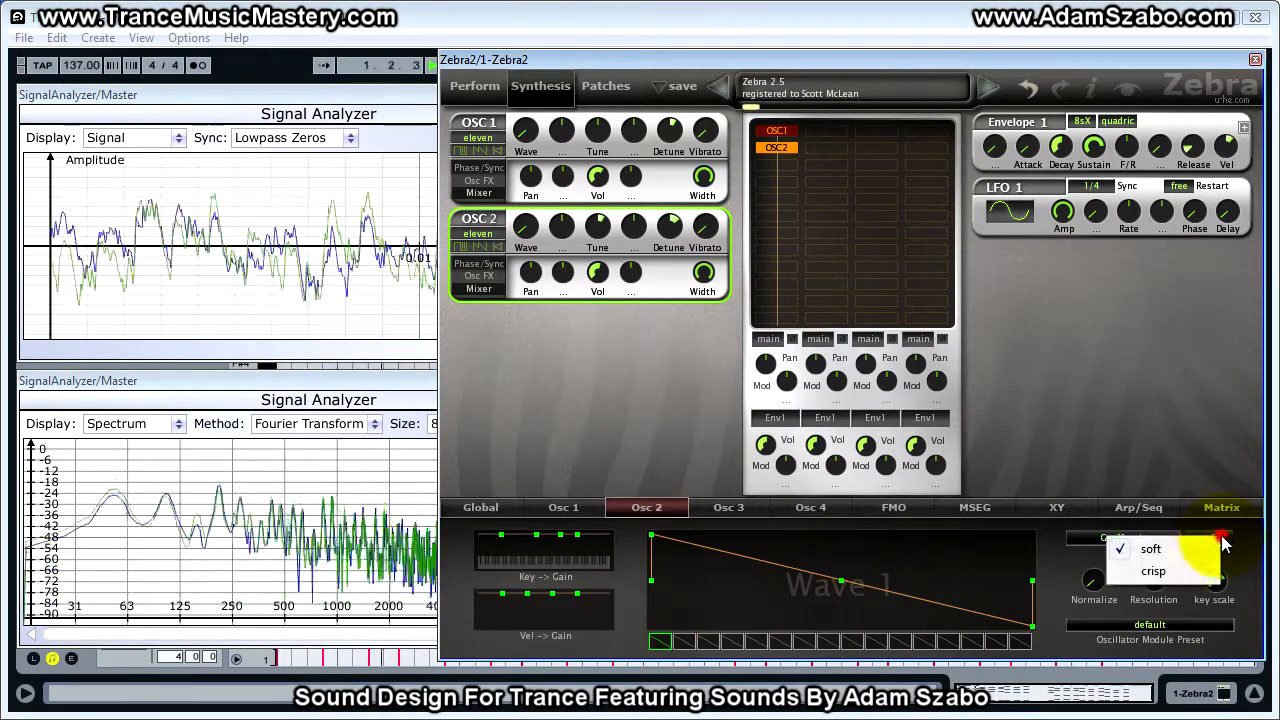
click(1154, 572)
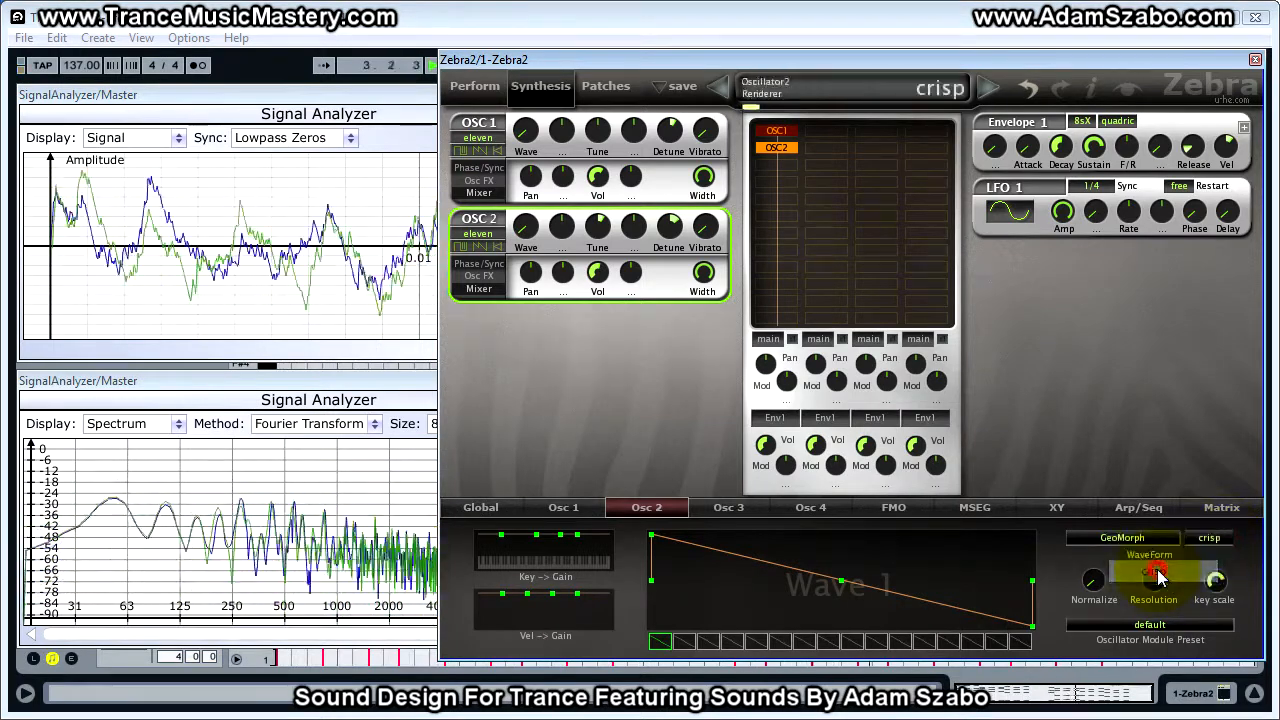
key(space)
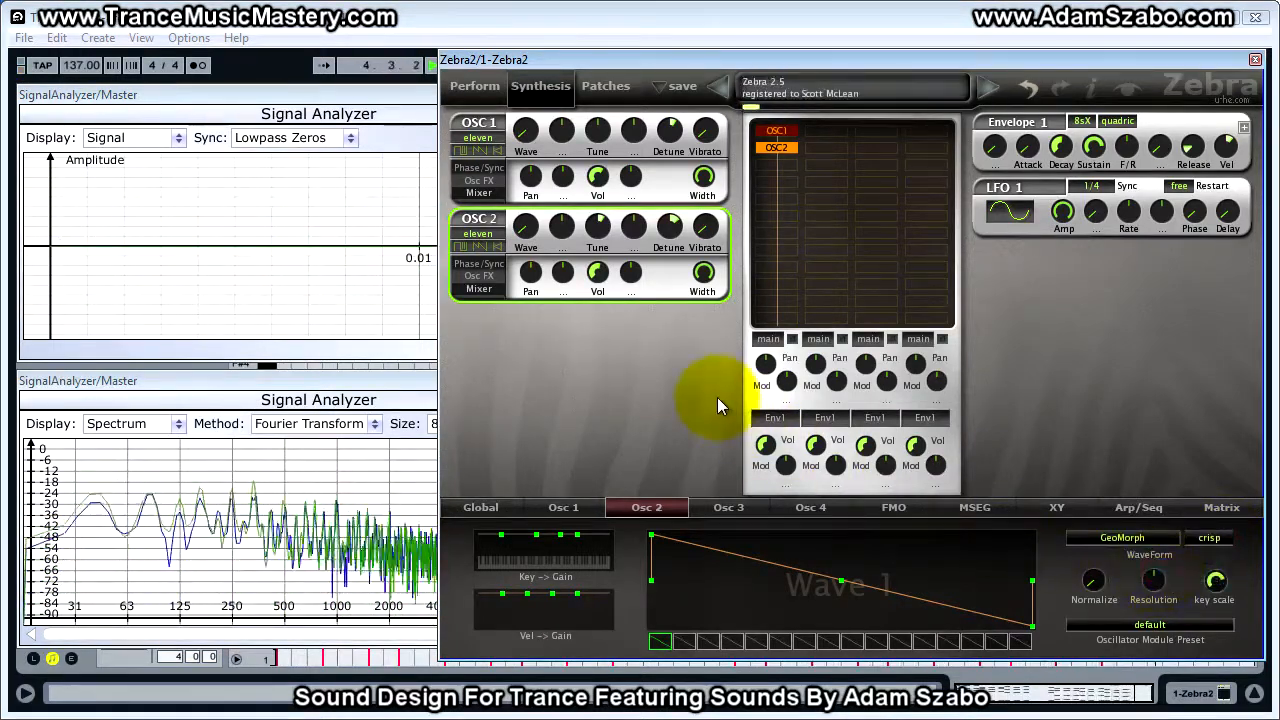
Step: Add a third oscillator below OSC2 in the first lane of the grid and set its voicing to eleven
click(790, 166)
click(795, 173)
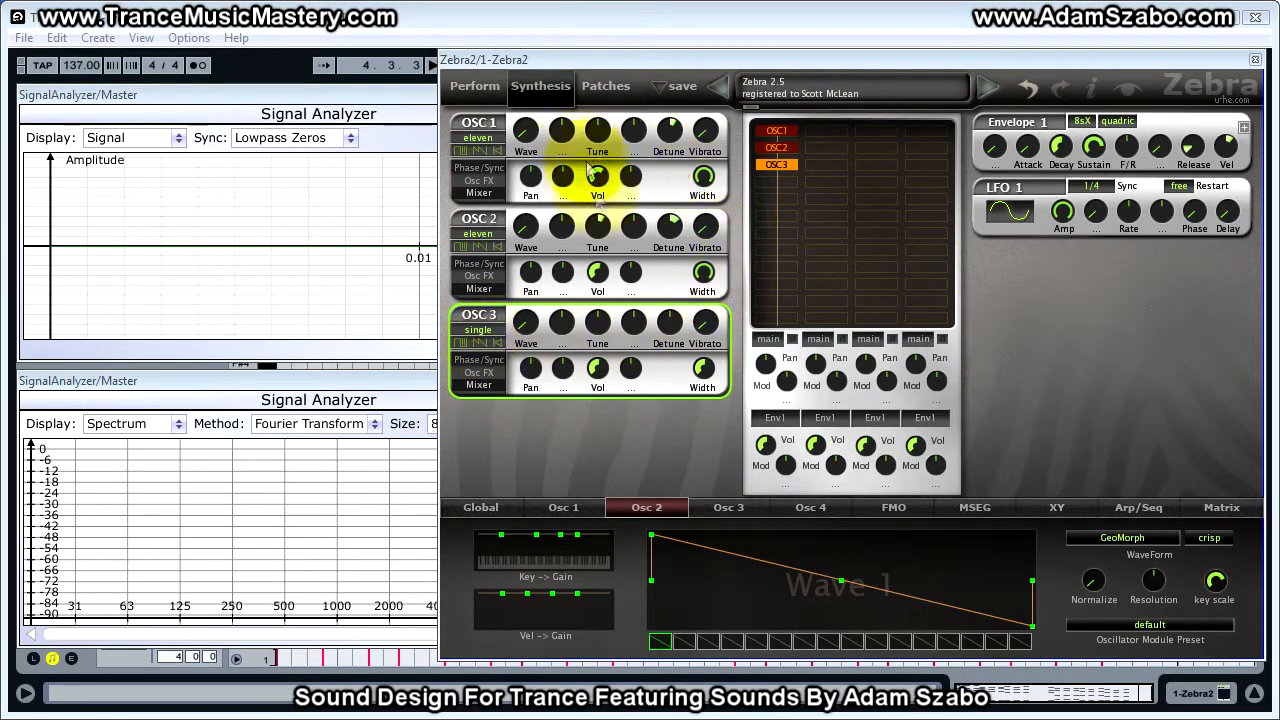
click(486, 331)
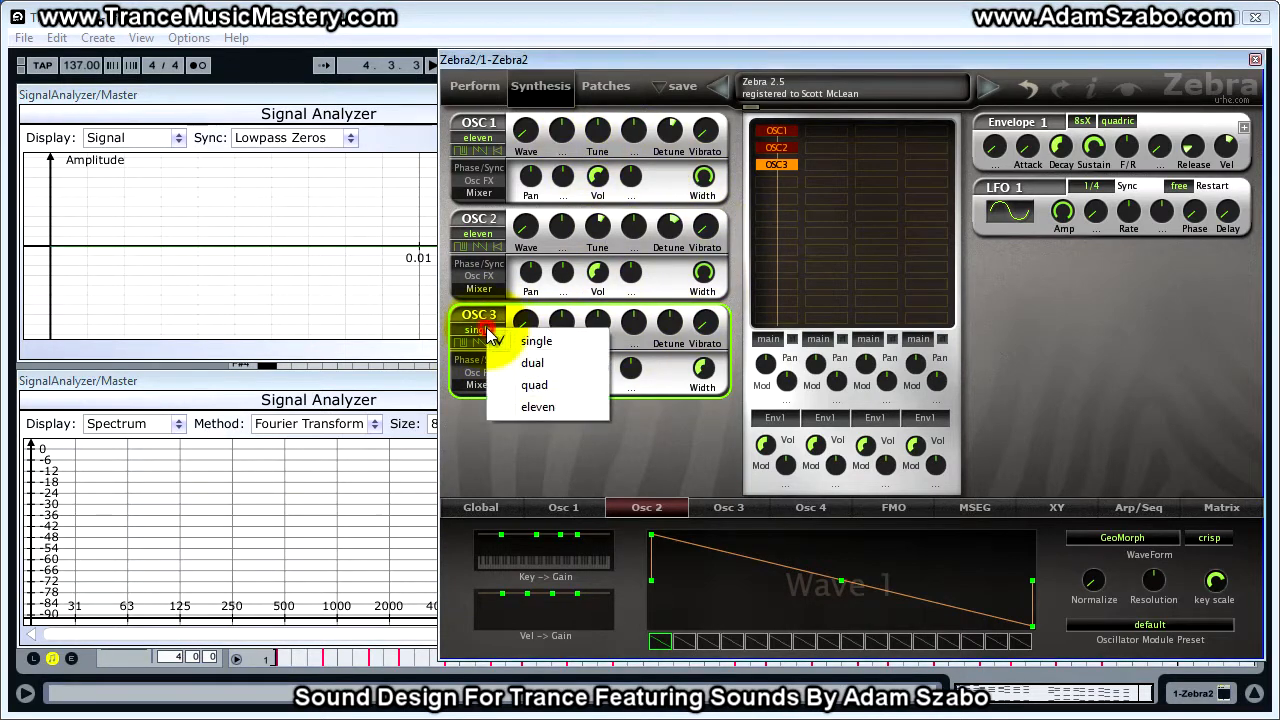
click(519, 406)
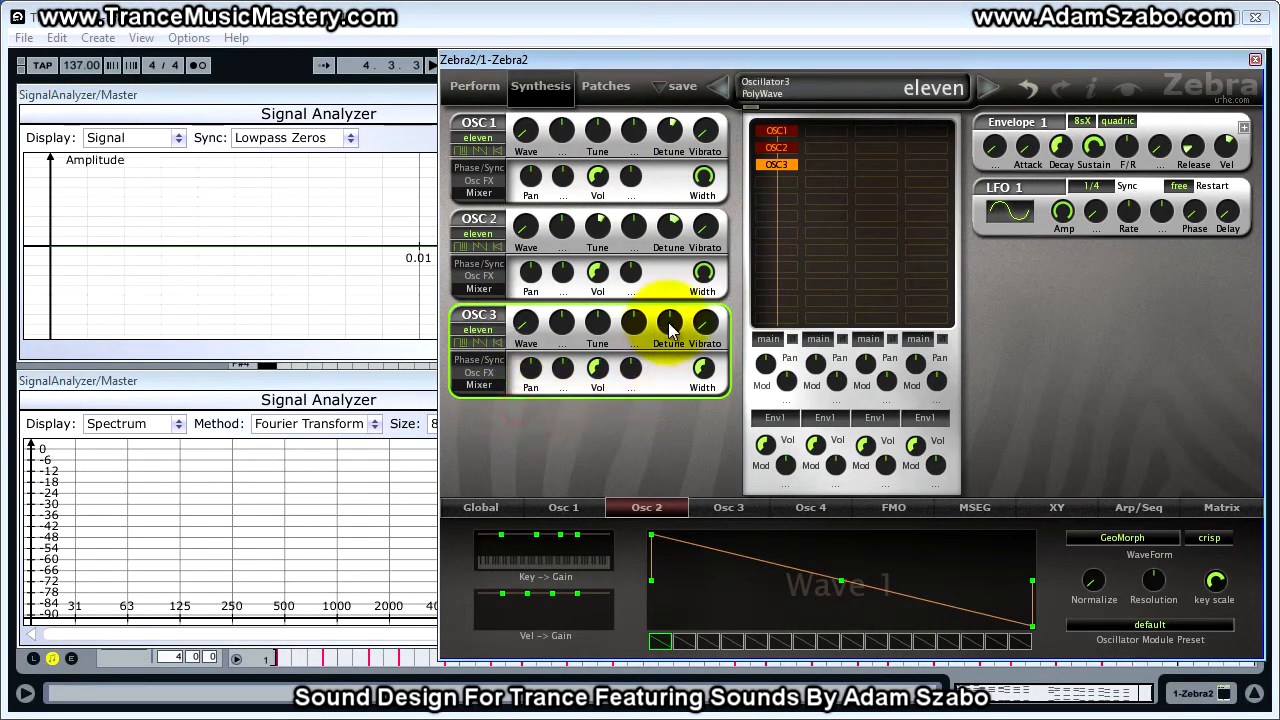
Step: Increase oscillator 3's detune slightly and raise its poly width to the maximum
drag(674, 322, 673, 297)
key(space)
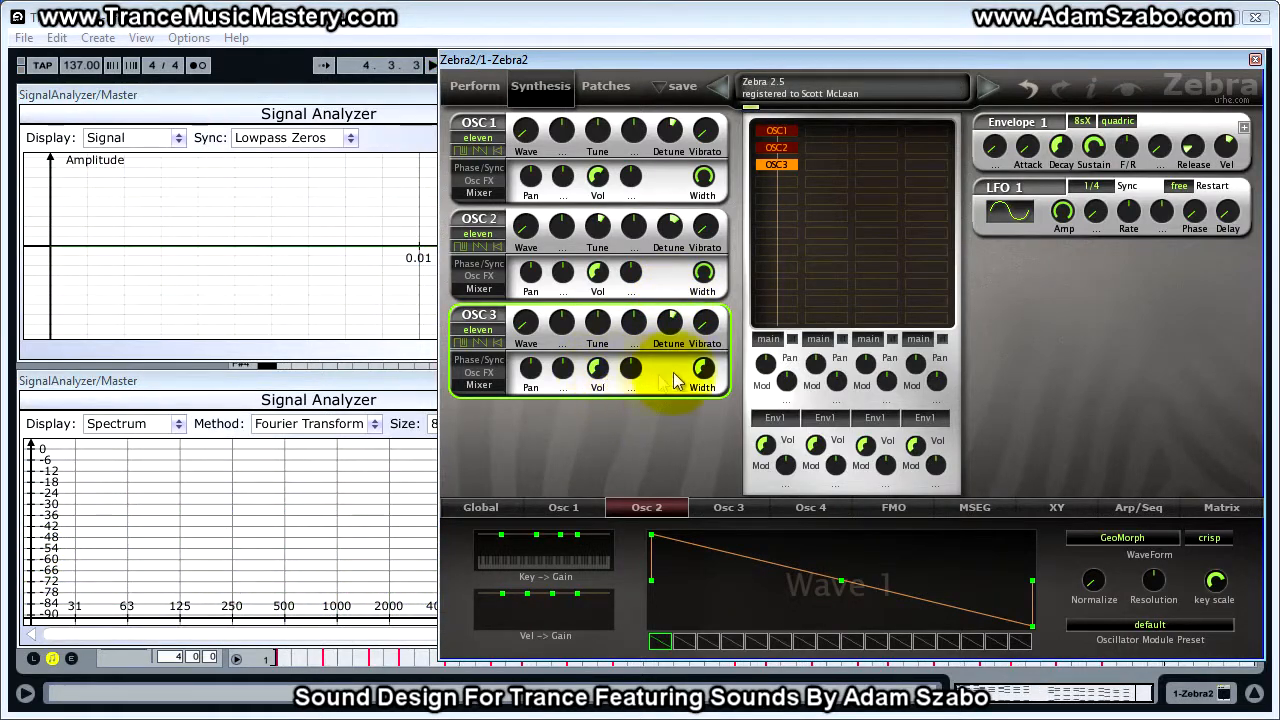
click(703, 372)
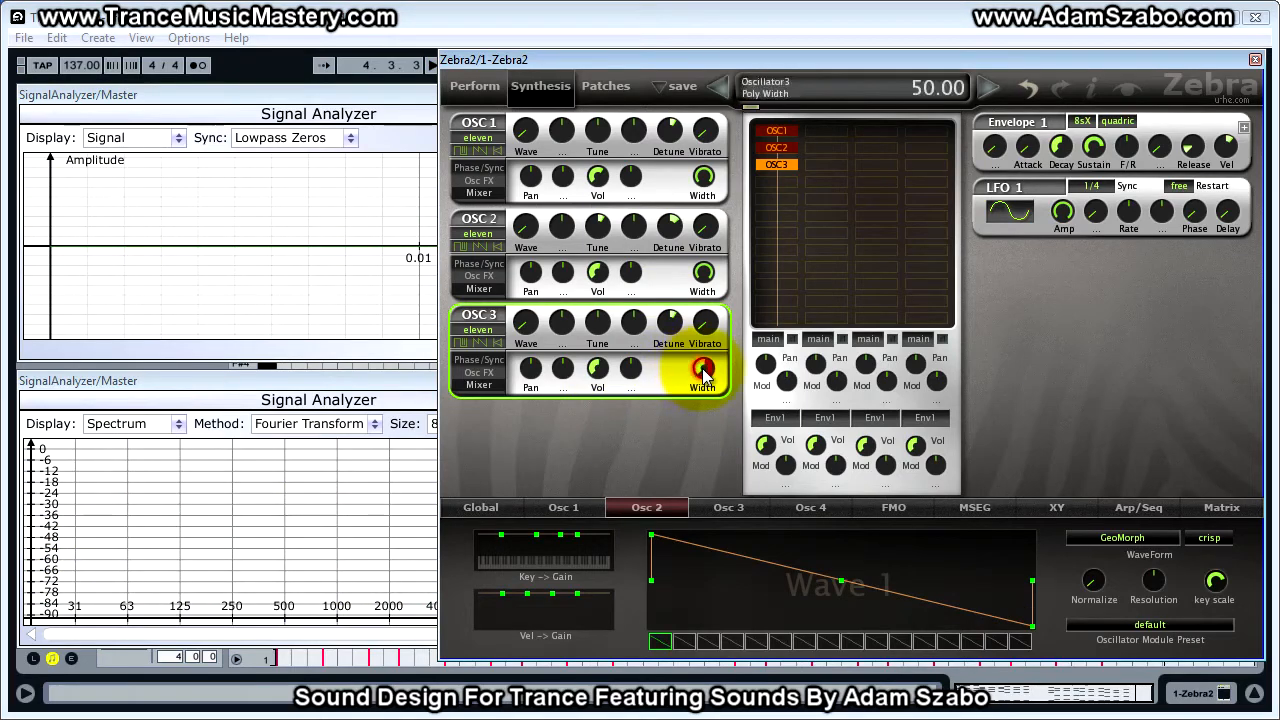
drag(703, 370, 703, 185)
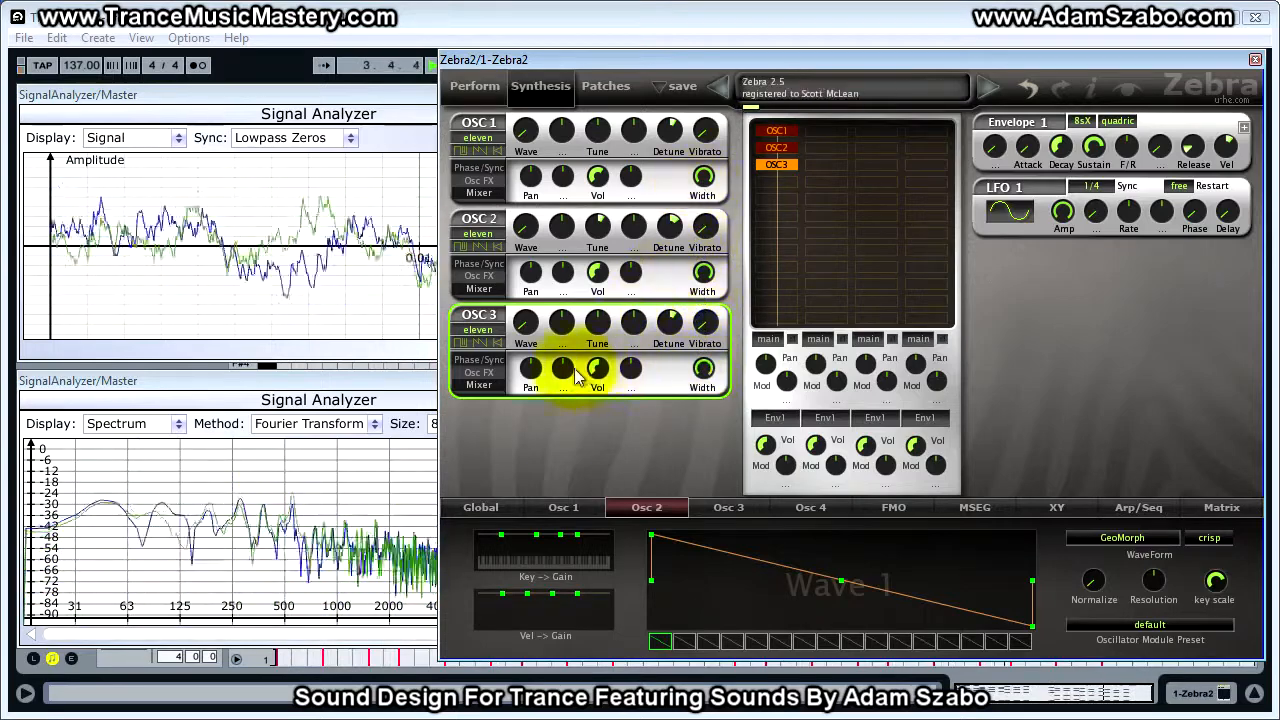
Step: Set oscillator 3's waveform renderer to crisp
click(735, 511)
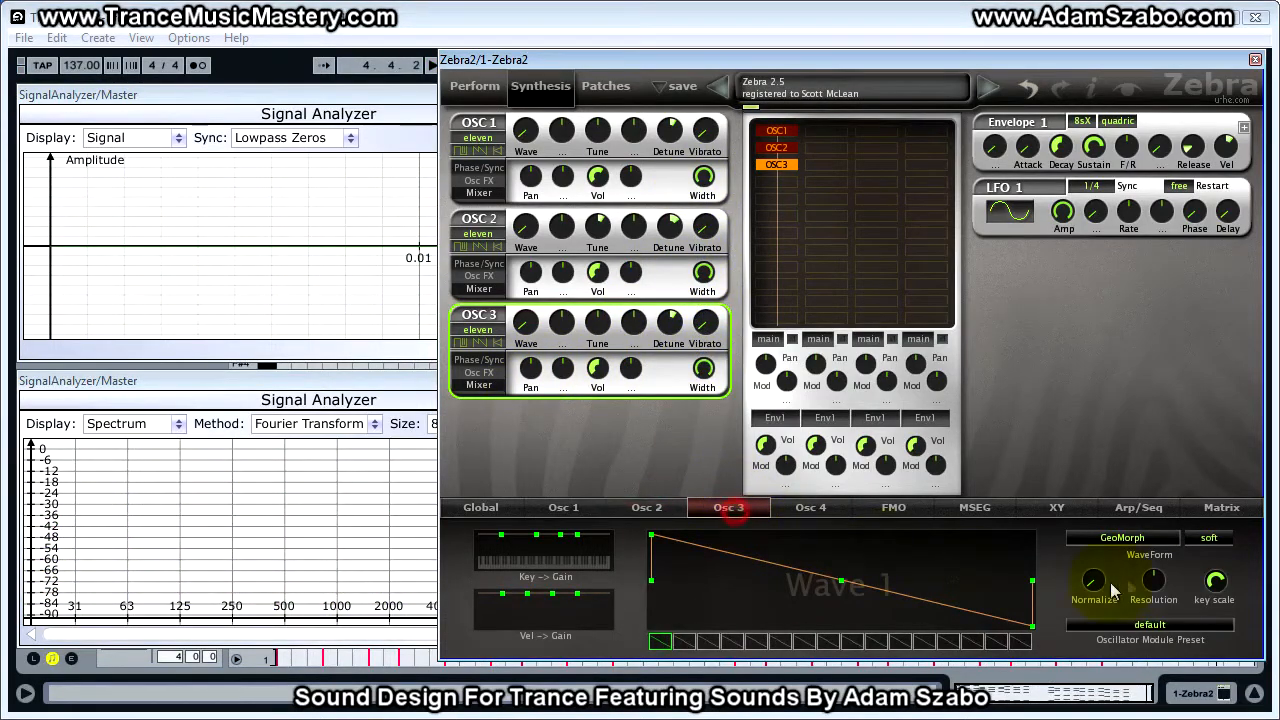
click(1210, 540)
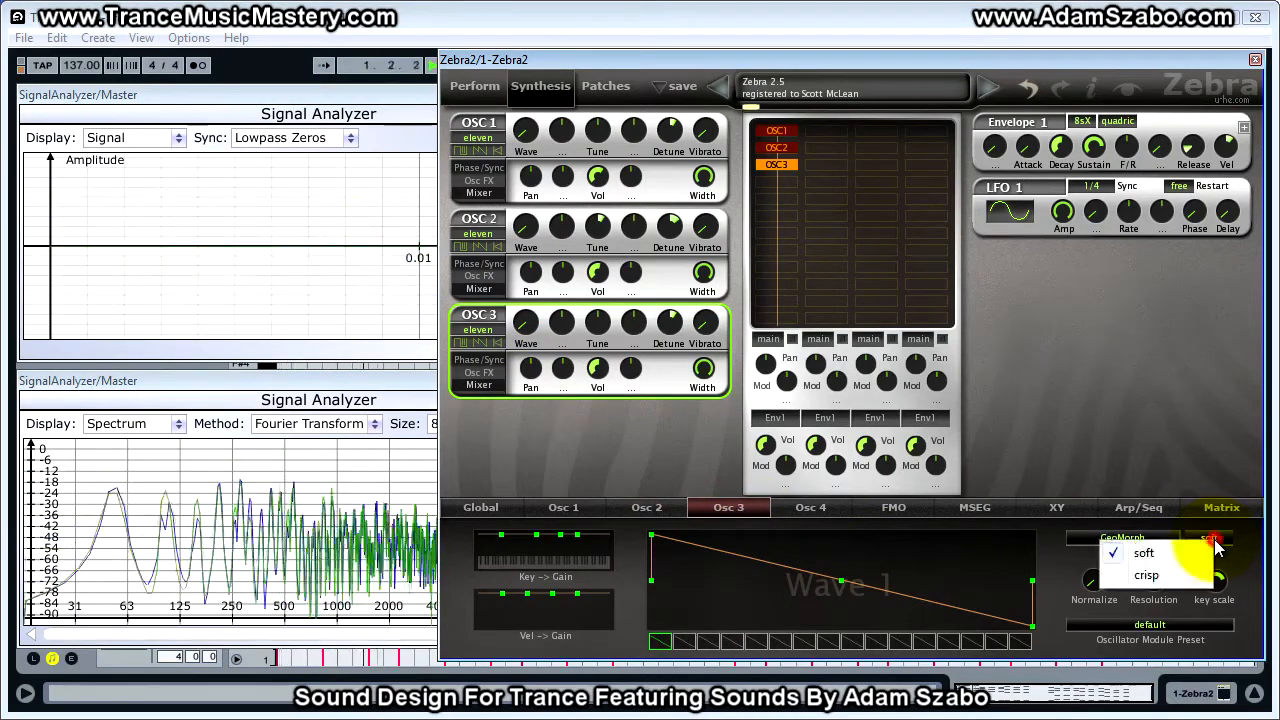
click(1146, 578)
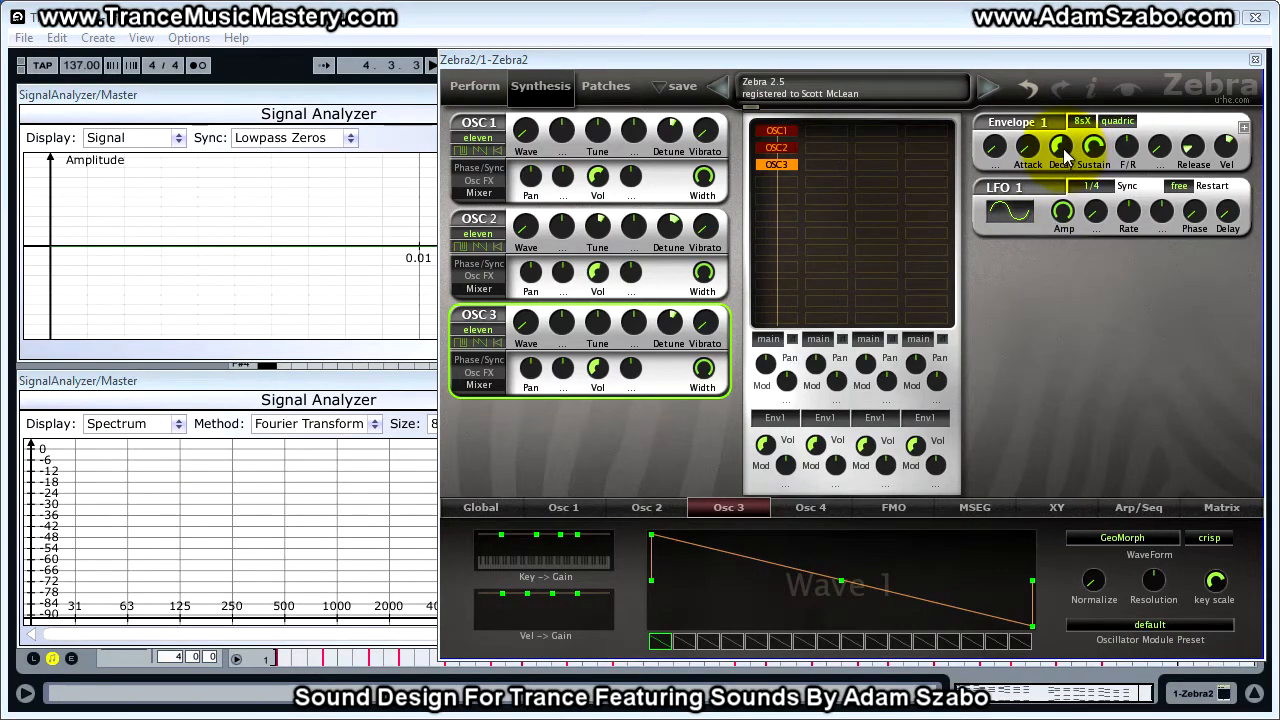
Step: Shape Envelope 1 with a shorter decay, a sustain of 79 and a release of 25.50
drag(1065, 150, 1069, 180)
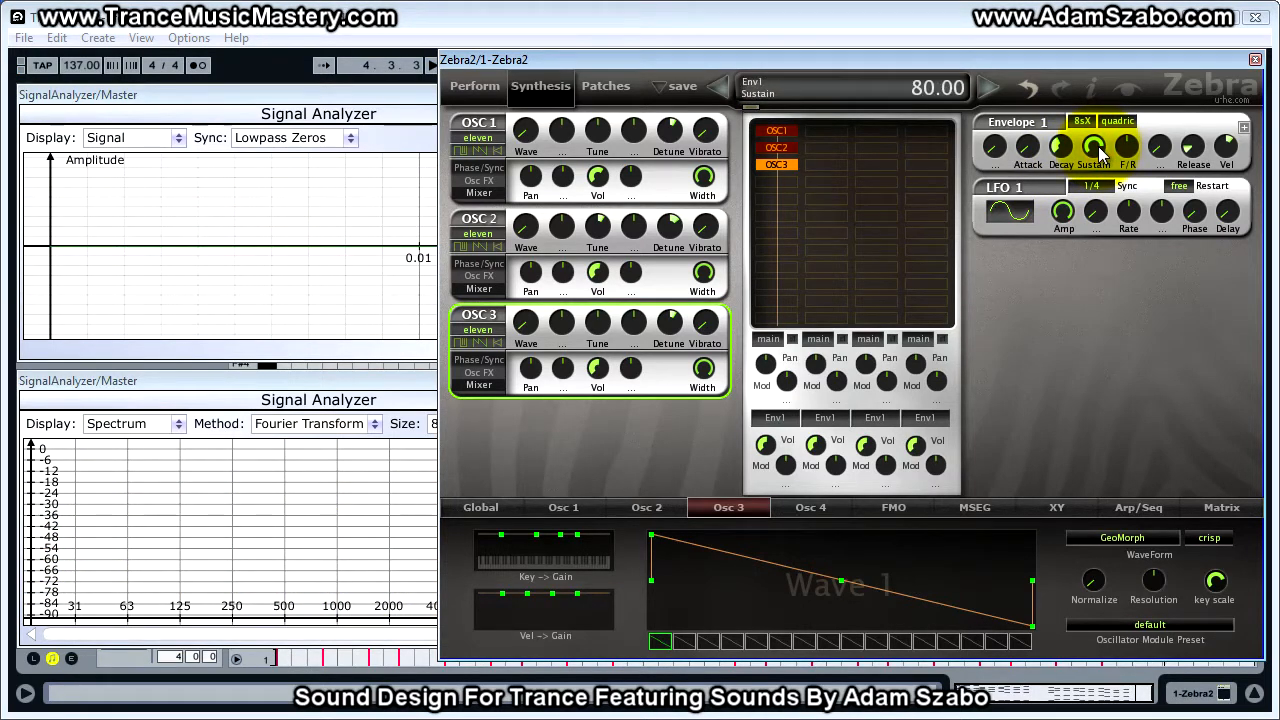
drag(1100, 150, 1100, 148)
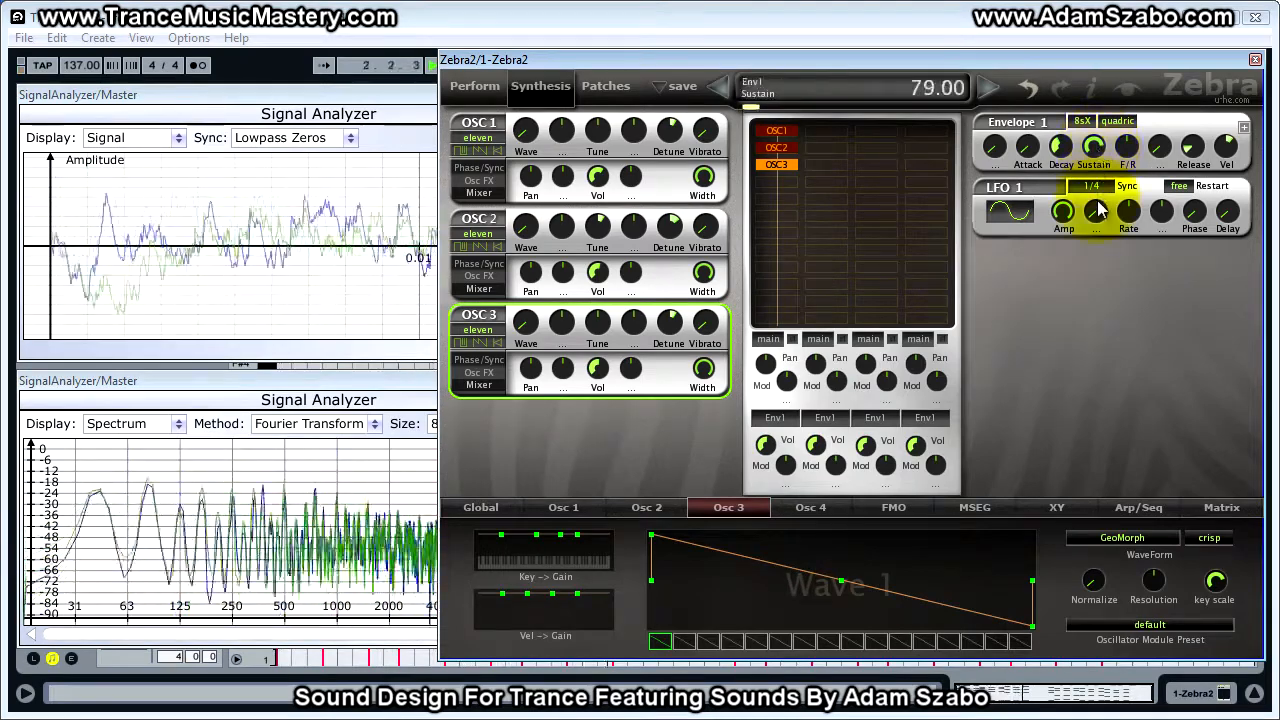
click(1195, 147)
drag(1197, 142, 1197, 130)
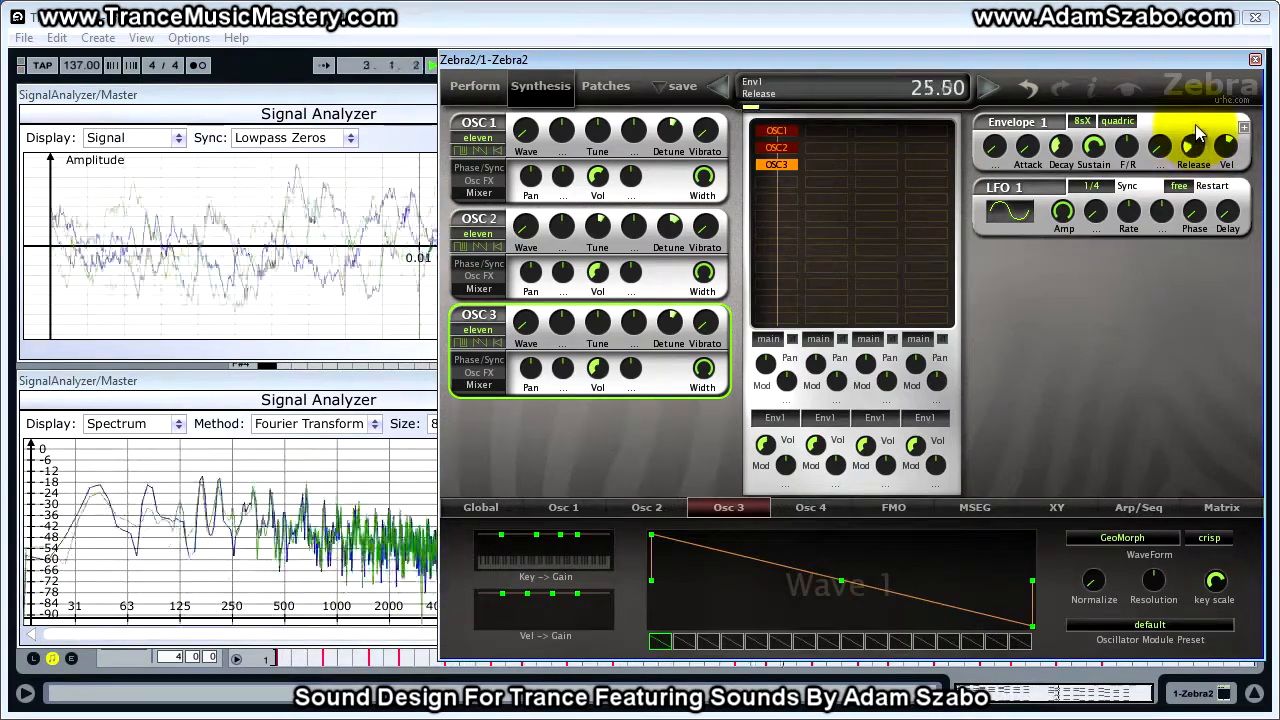
Step: Fine-tune the release of Envelope 1 and lower its velocity amount
drag(1196, 120, 1196, 121)
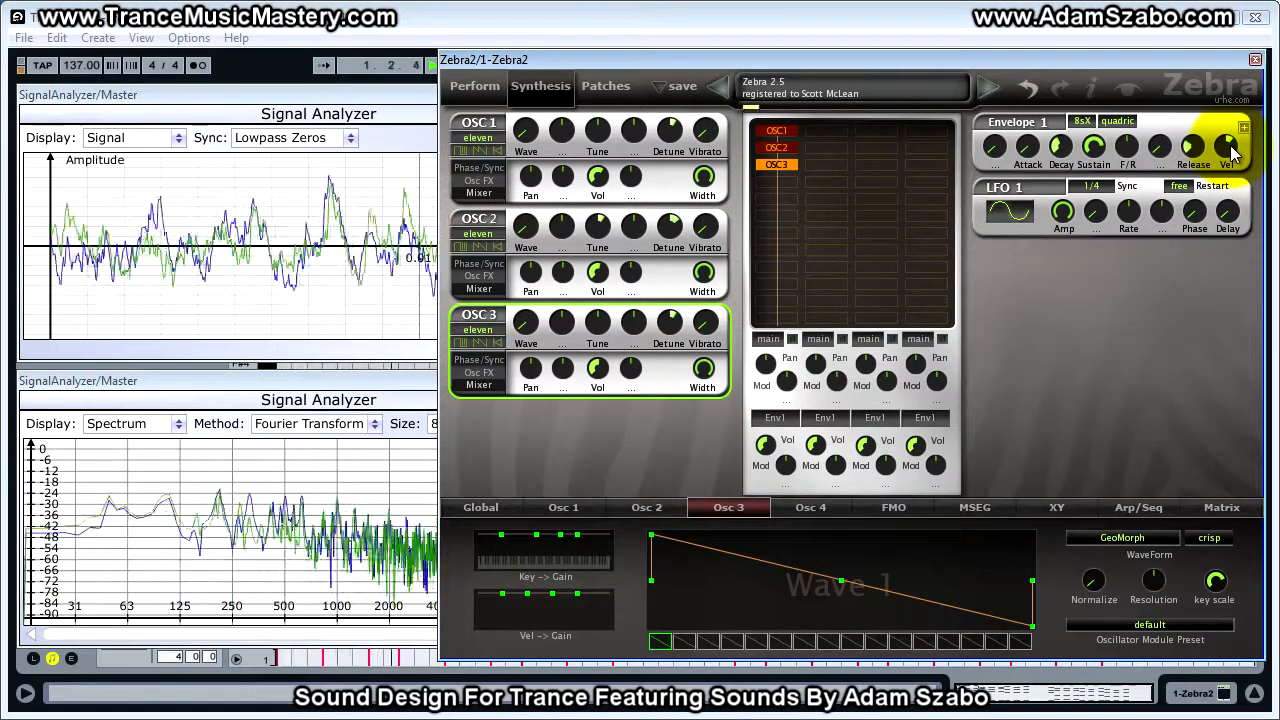
click(1230, 148)
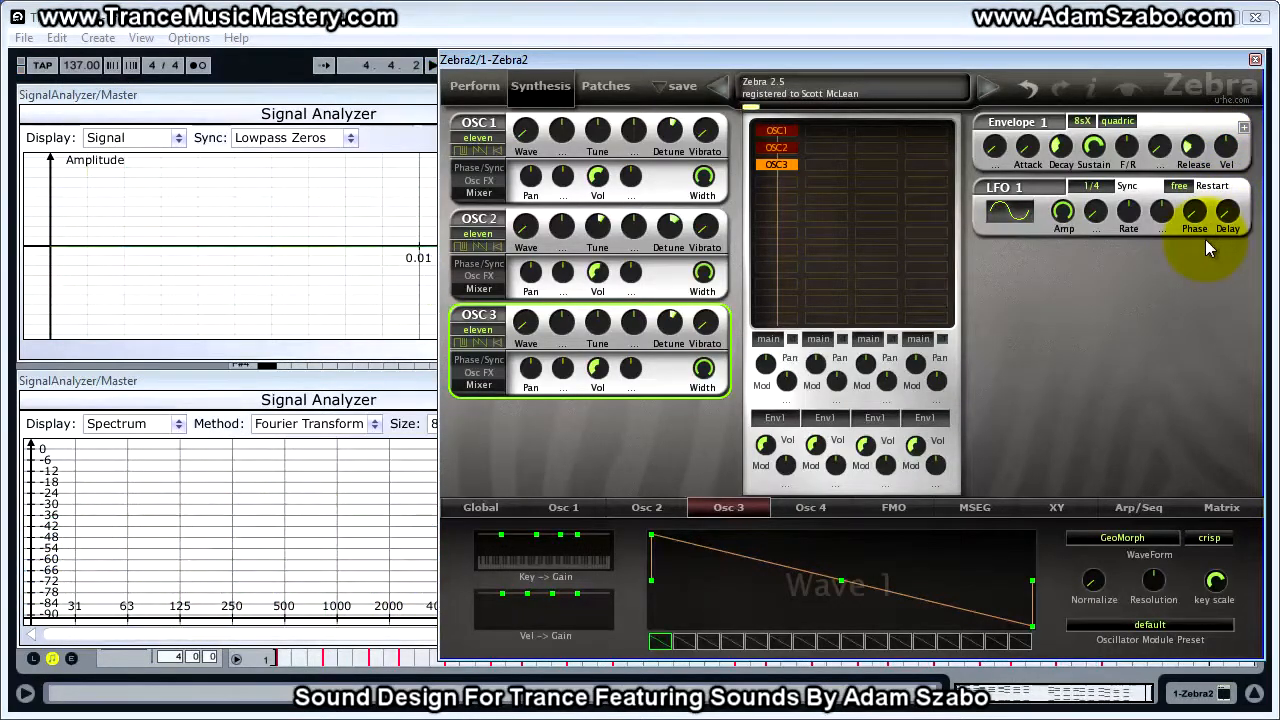
Step: Add a VCF1 filter below OSC3 in the first lane of the grid and set its type to LP MidDrive
click(795, 185)
click(846, 257)
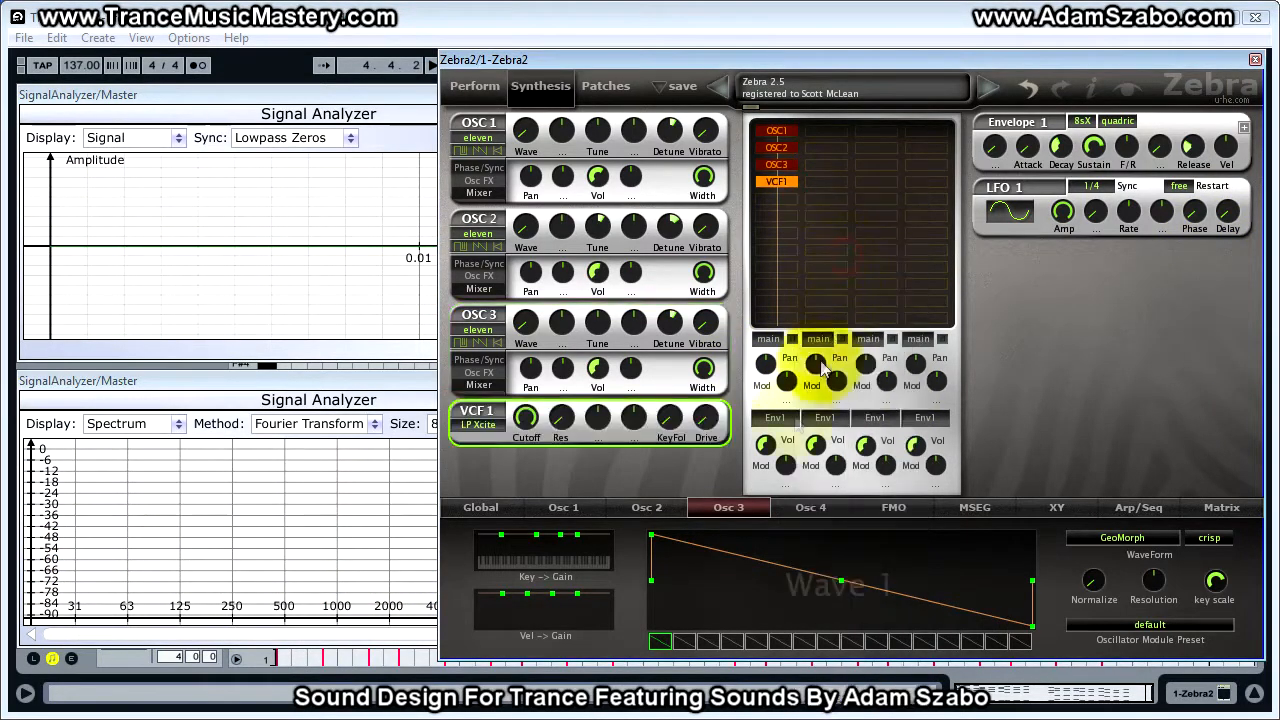
click(479, 424)
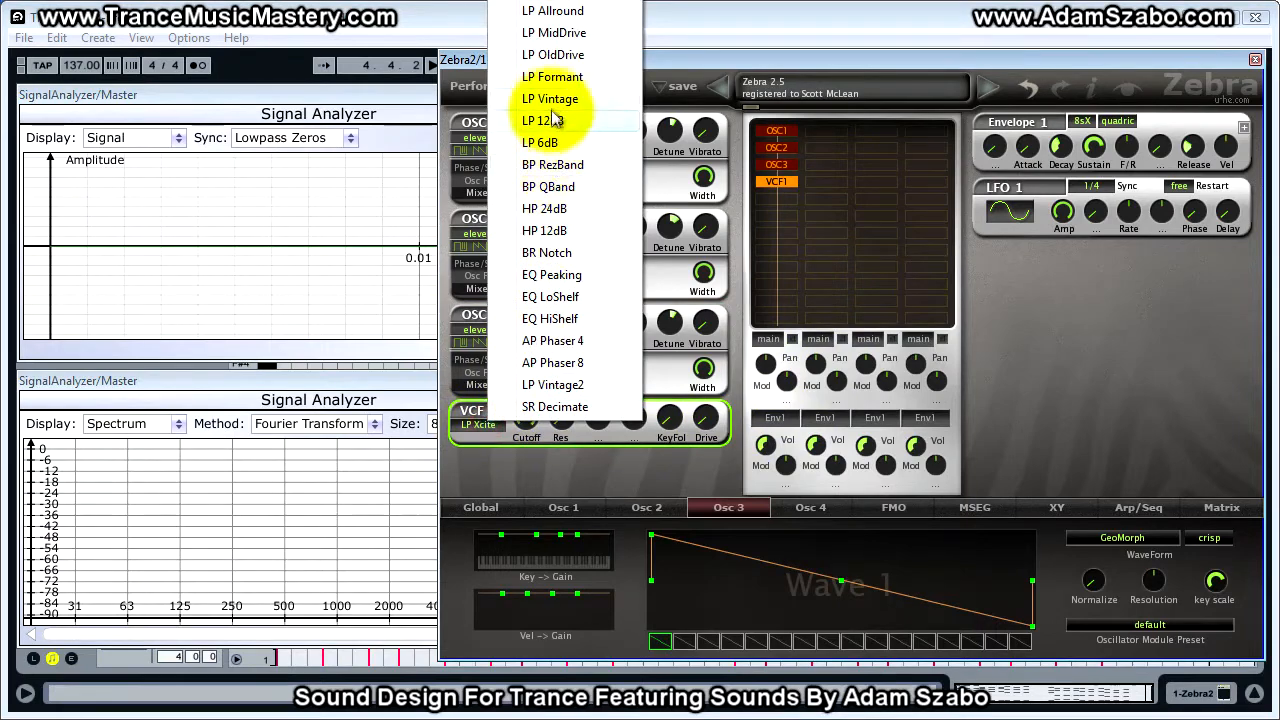
click(559, 40)
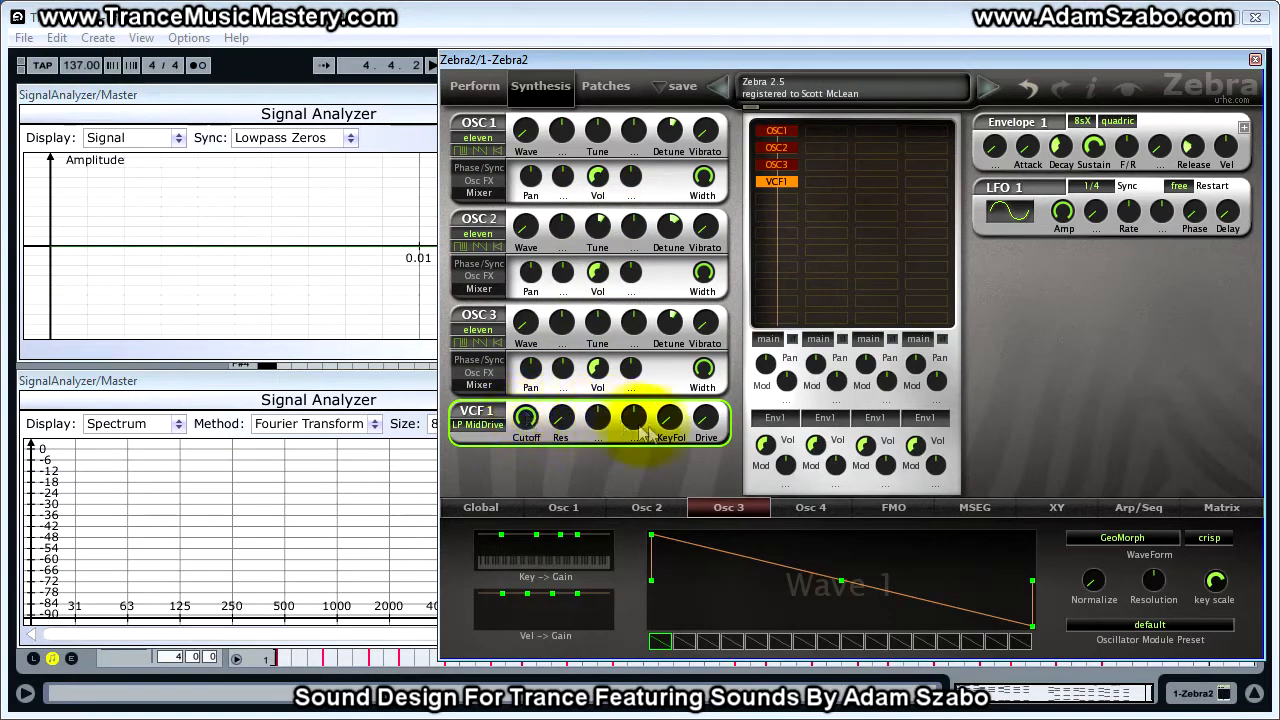
Step: Play the track and raise VCF1's drive slightly
click(708, 428)
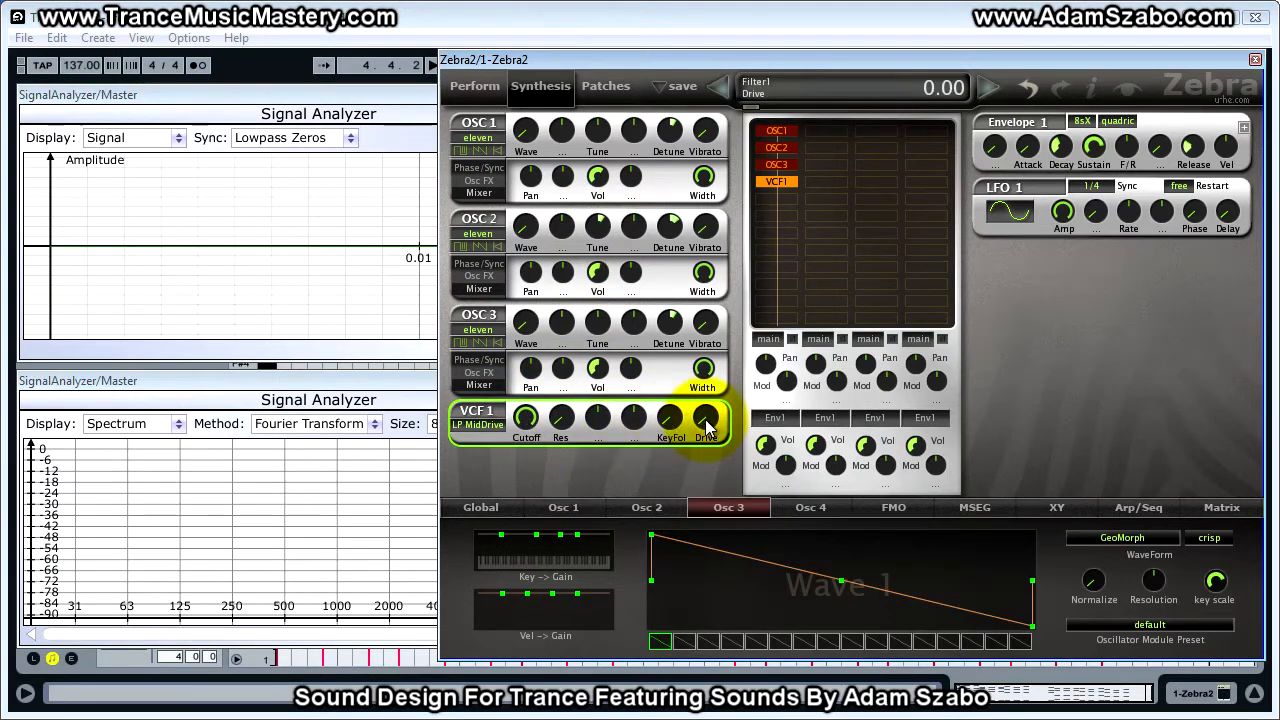
key(space)
drag(706, 420, 707, 412)
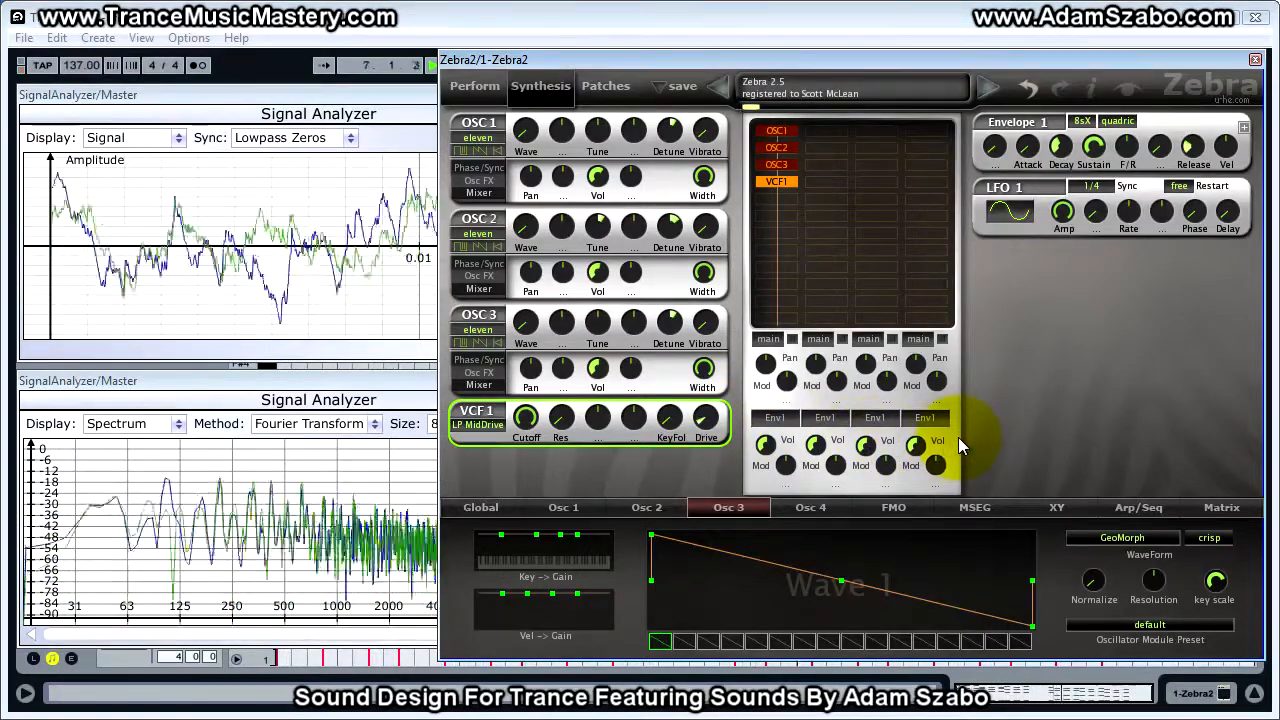
Step: Bypass and re-enable VCF1 in the grid during playback to compare the sound with and without the filter
double_click(778, 182)
key(space)
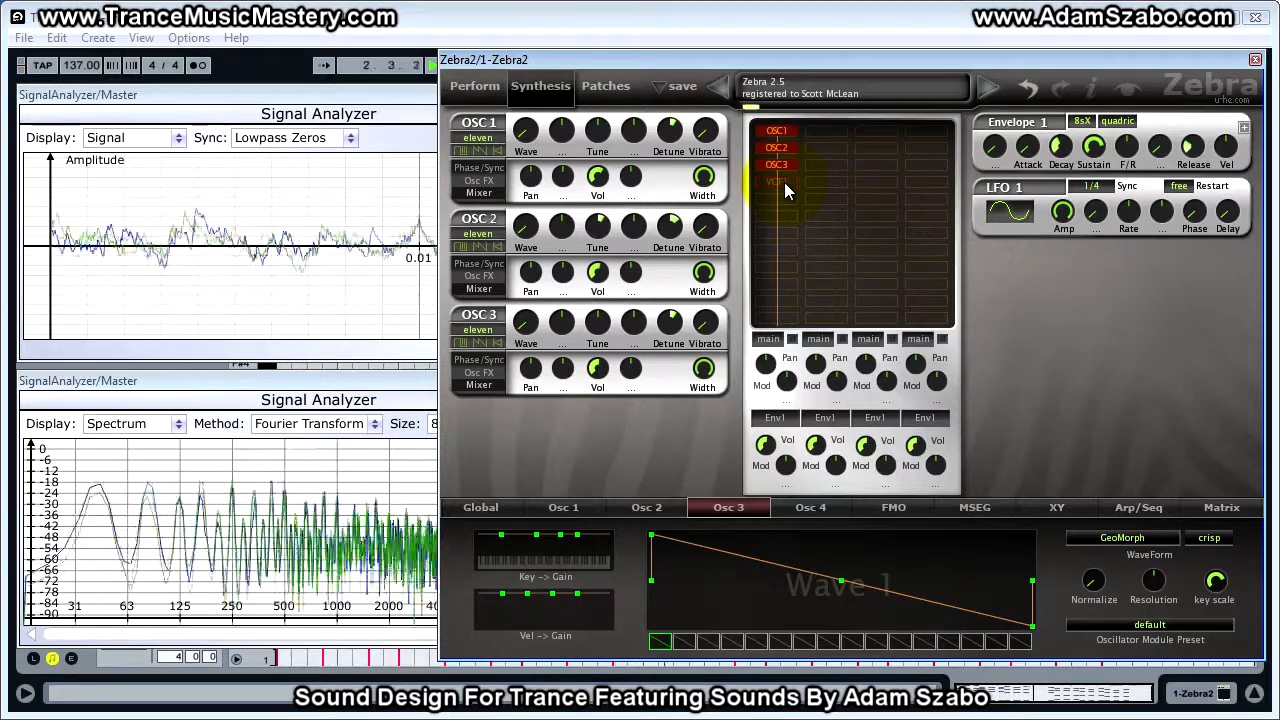
double_click(784, 182)
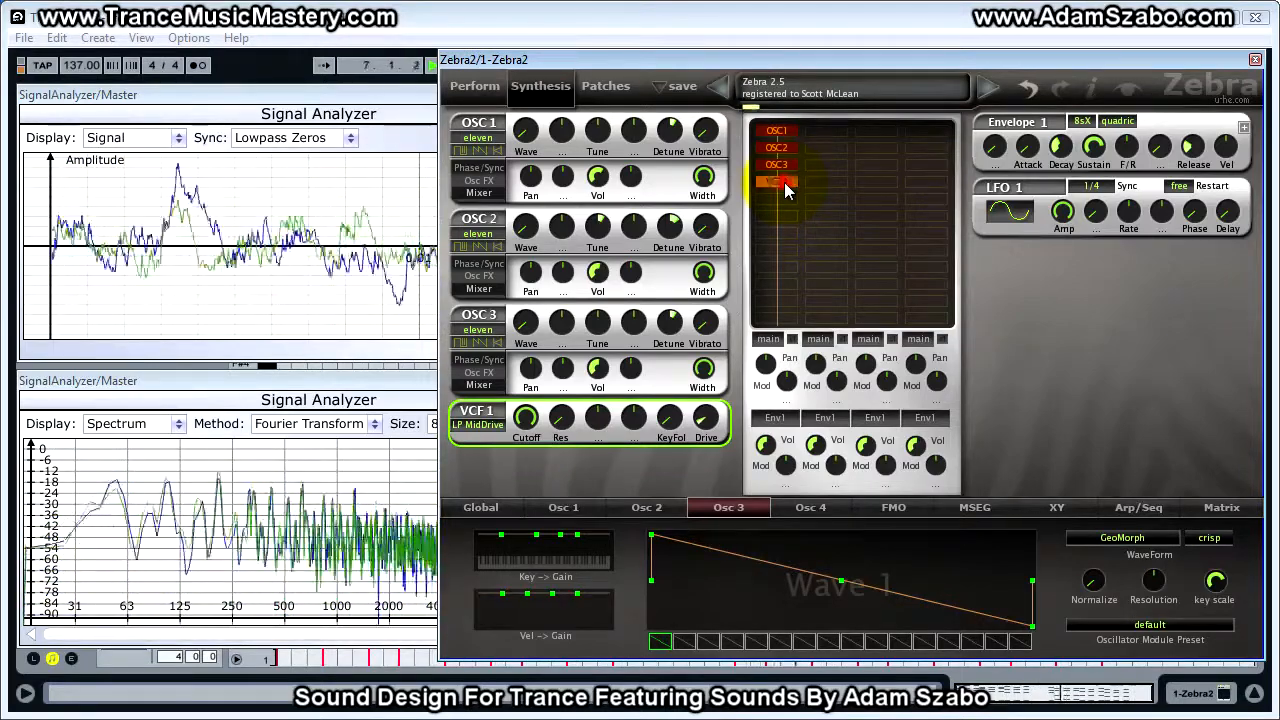
double_click(784, 182)
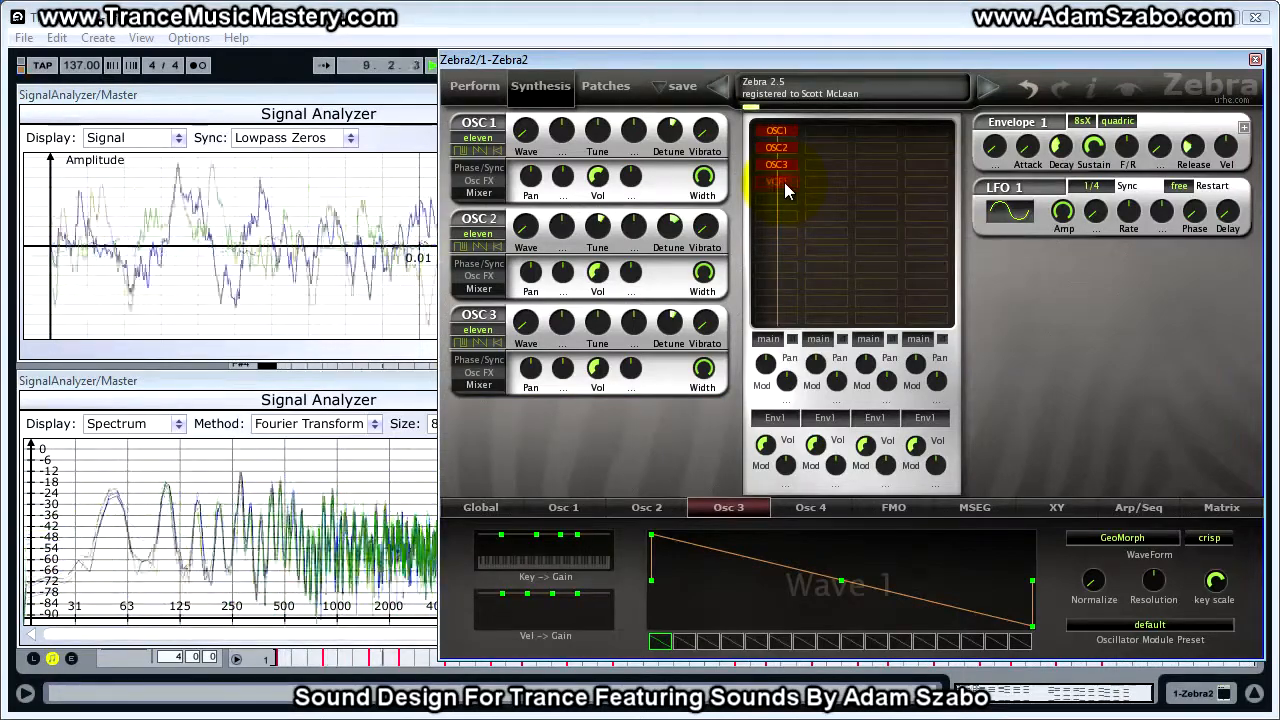
double_click(784, 182)
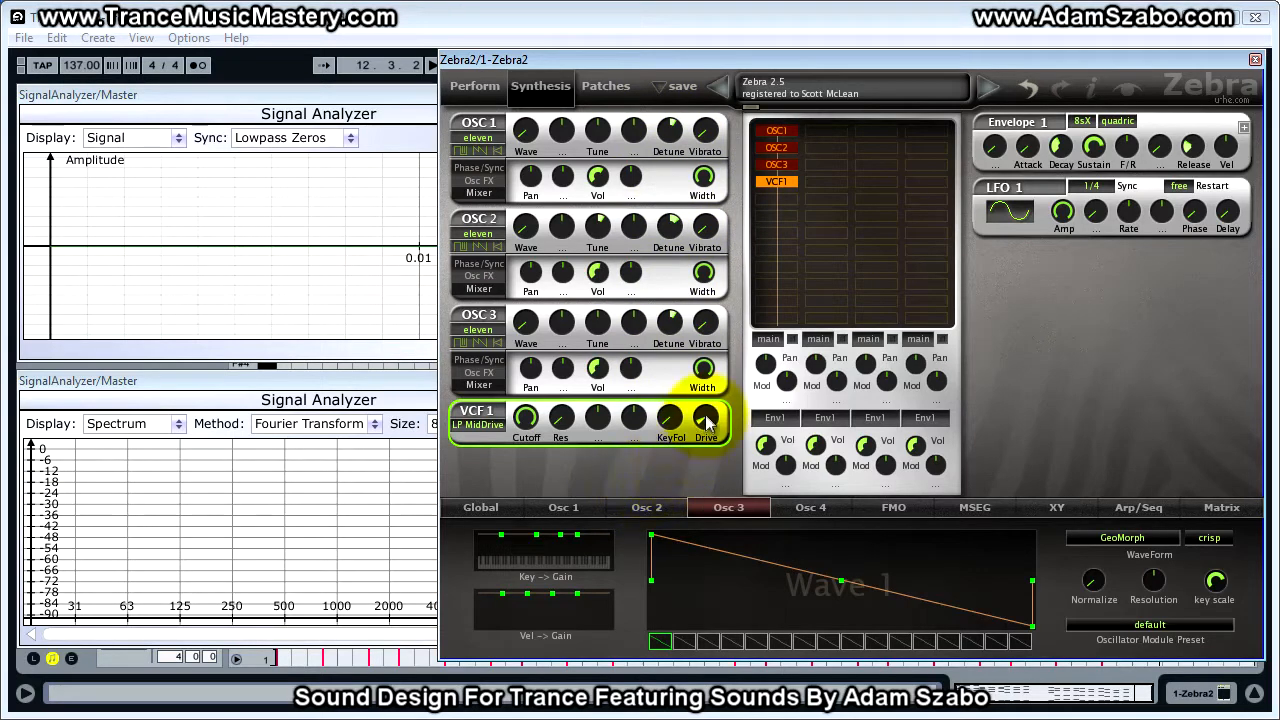
Step: Move the synth window clear of the analyzers, bypass VCF1 and freeze the spectrum display to examine the unfiltered high frequencies
click(412, 386)
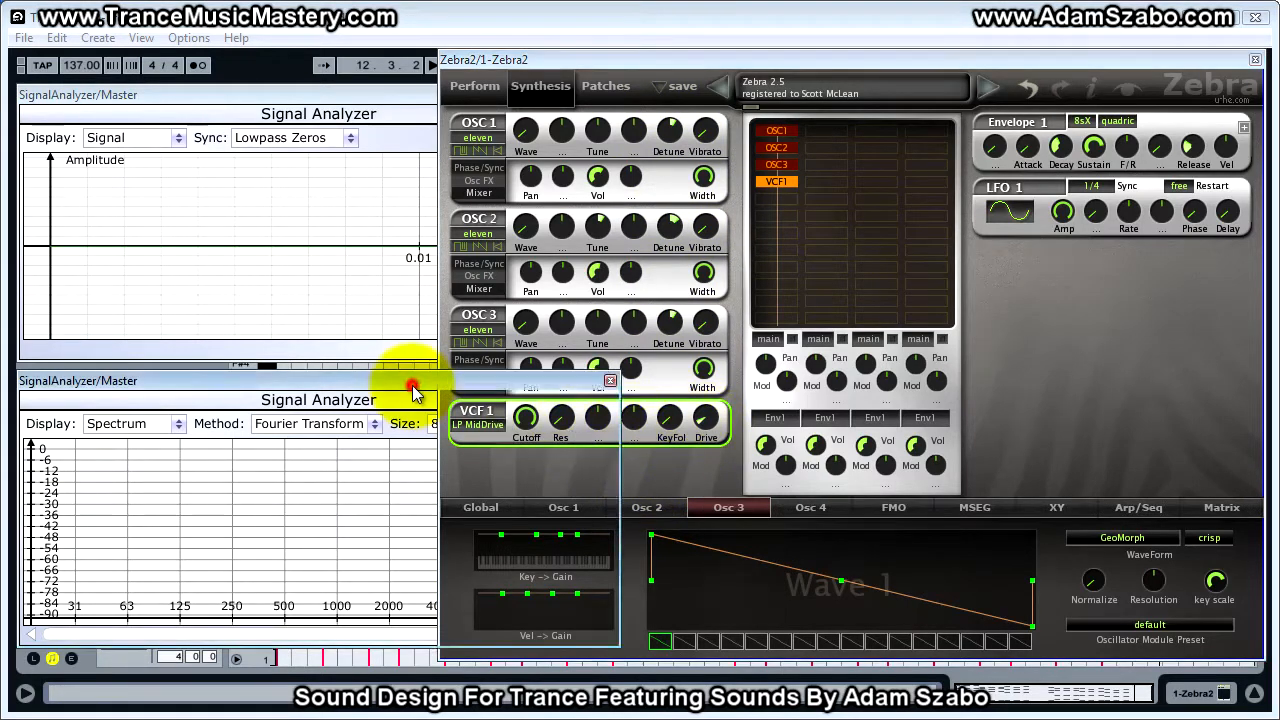
mouse_move(411, 384)
mouse_down()
mouse_move(409, 132)
mouse_move(408, 388)
mouse_up()
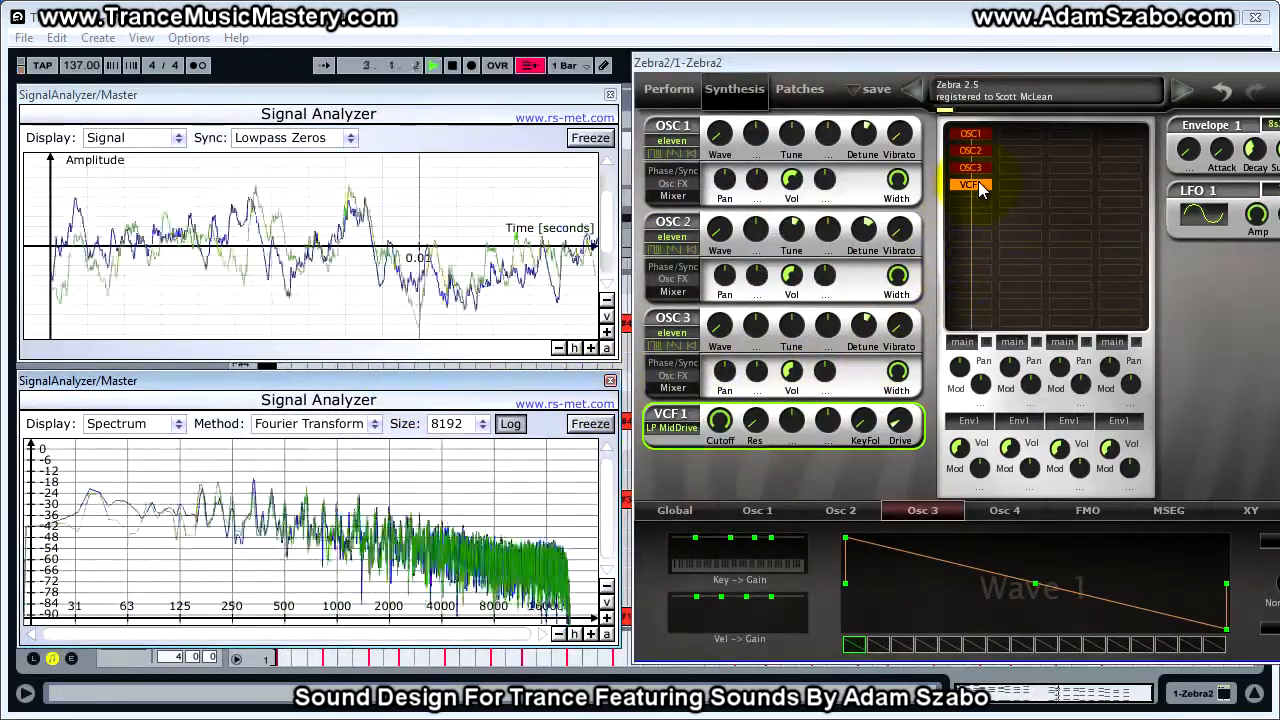
key(Delete)
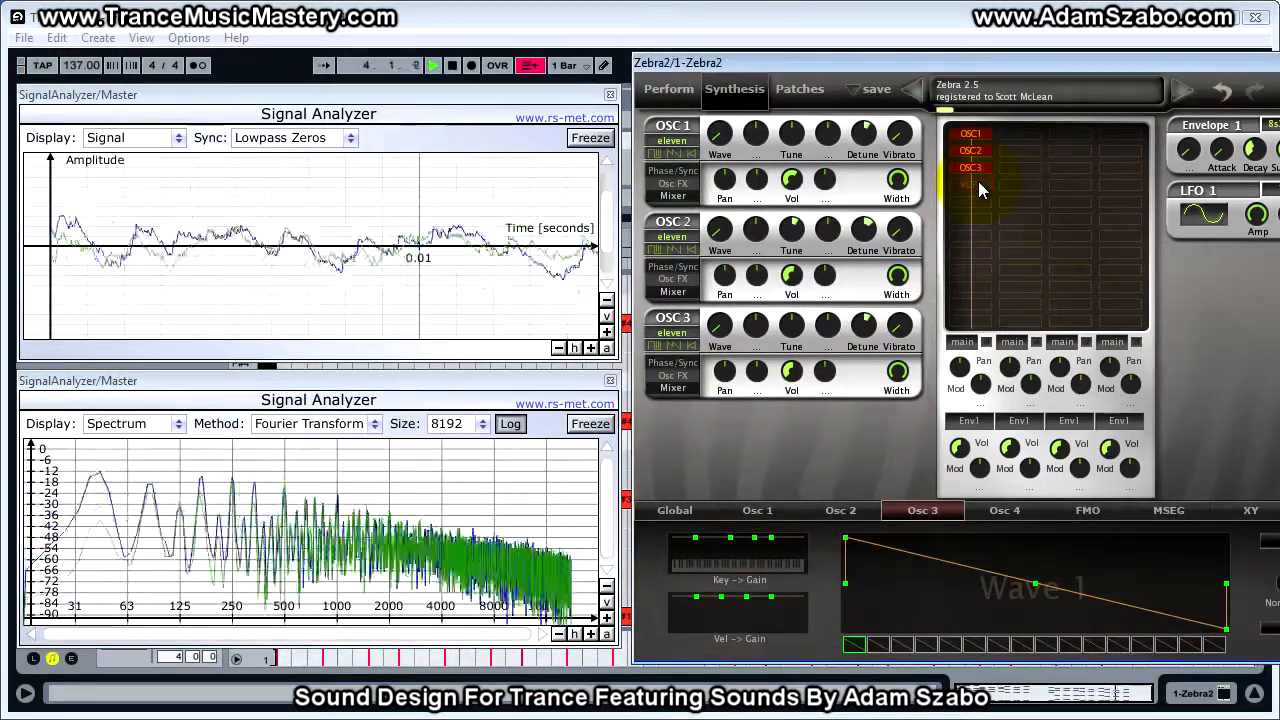
click(593, 429)
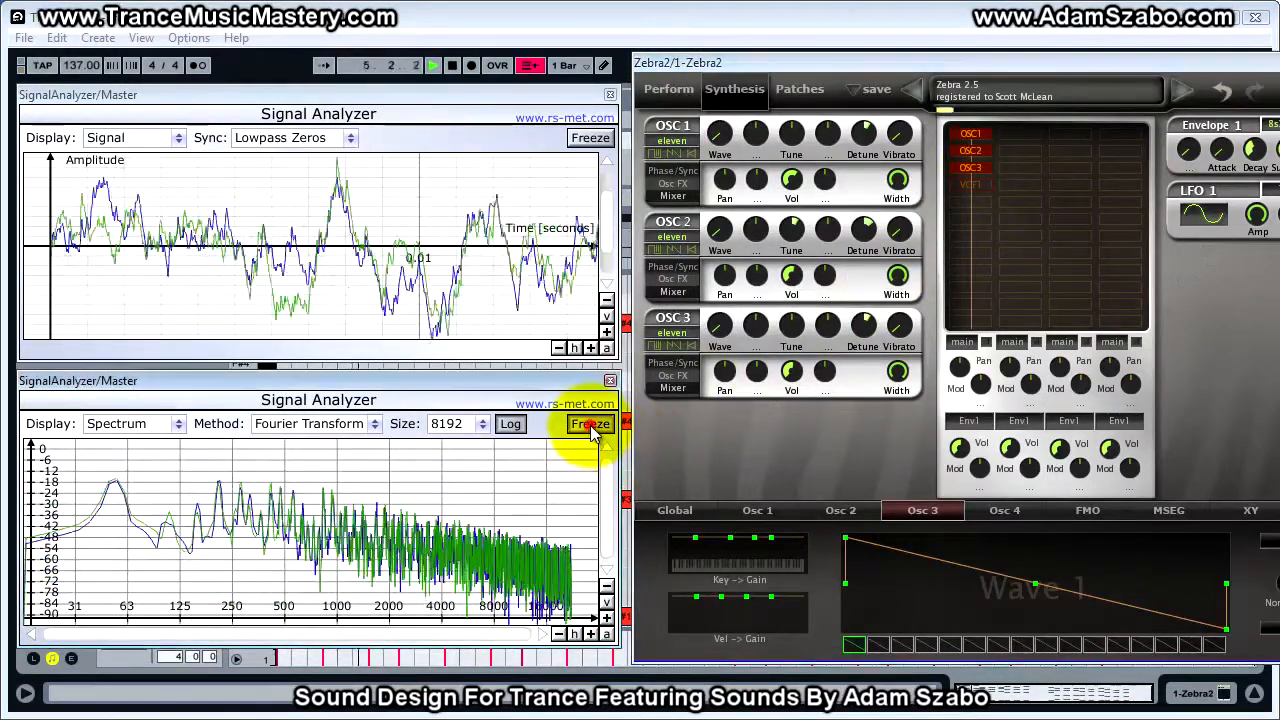
key(space)
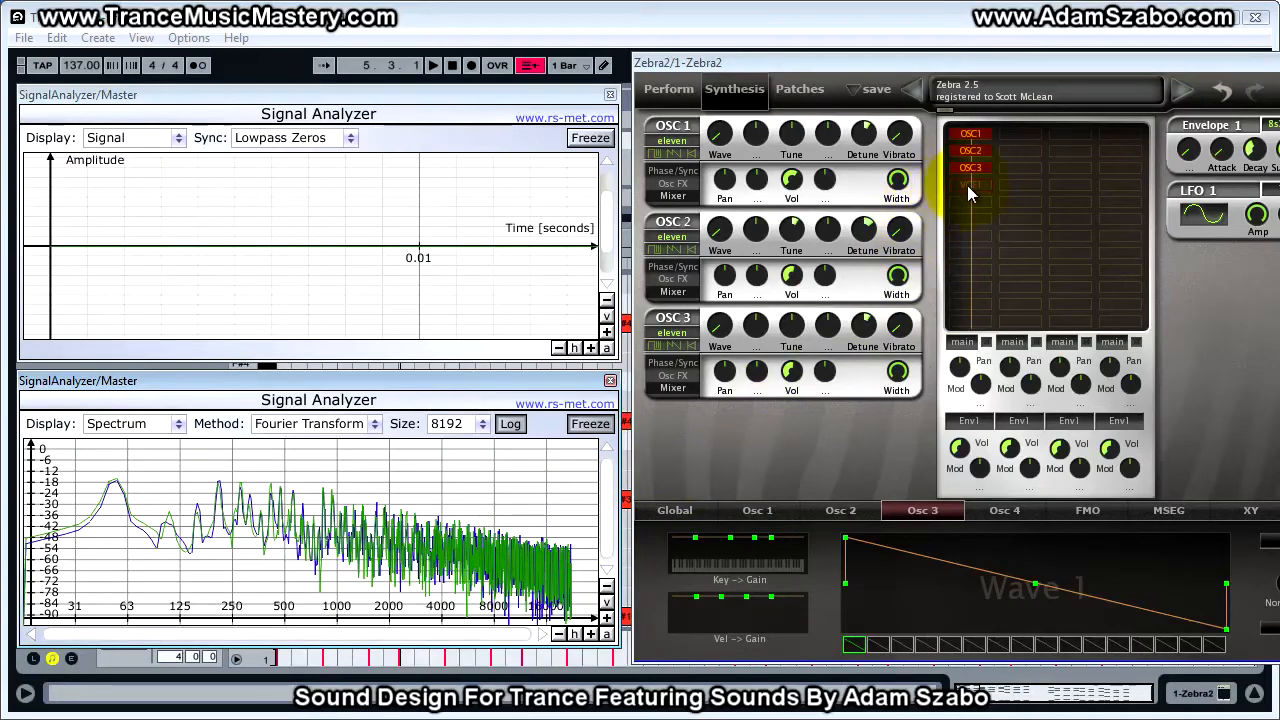
Step: Unfreeze the spectrum, restart playback, re-enable VCF1 and freeze the display again to examine the filtered high frequencies
click(590, 423)
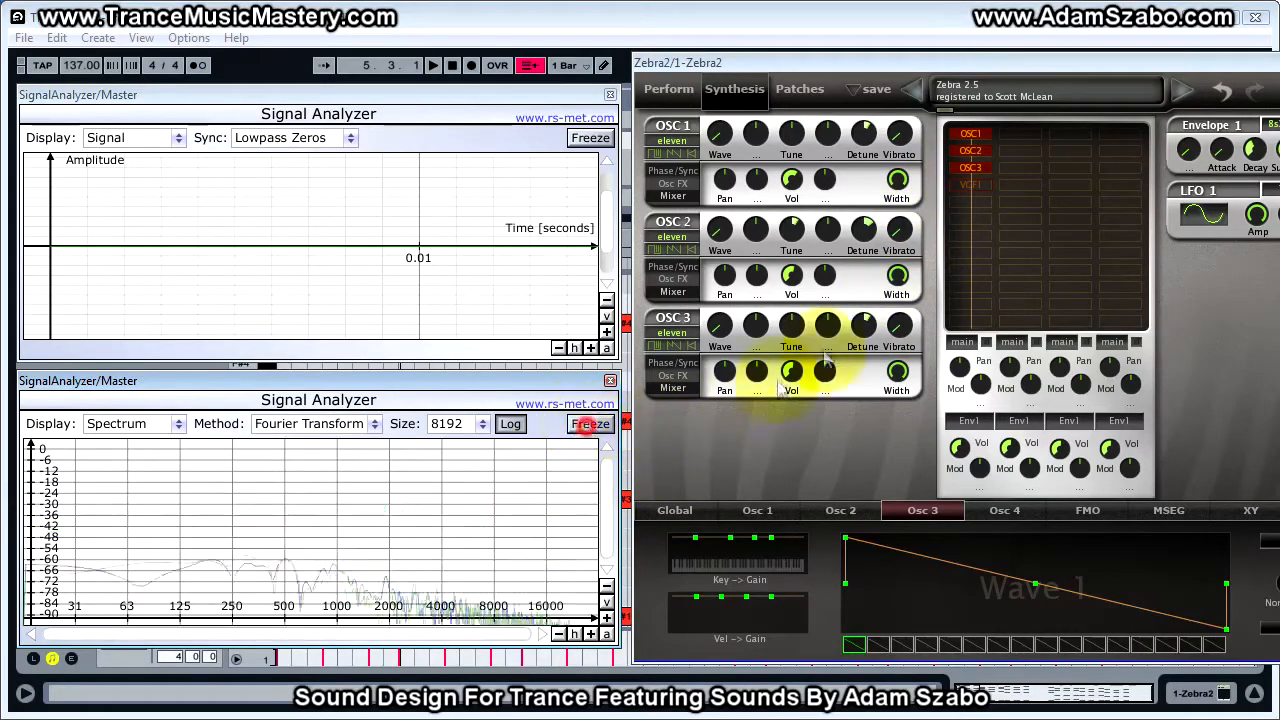
key(space)
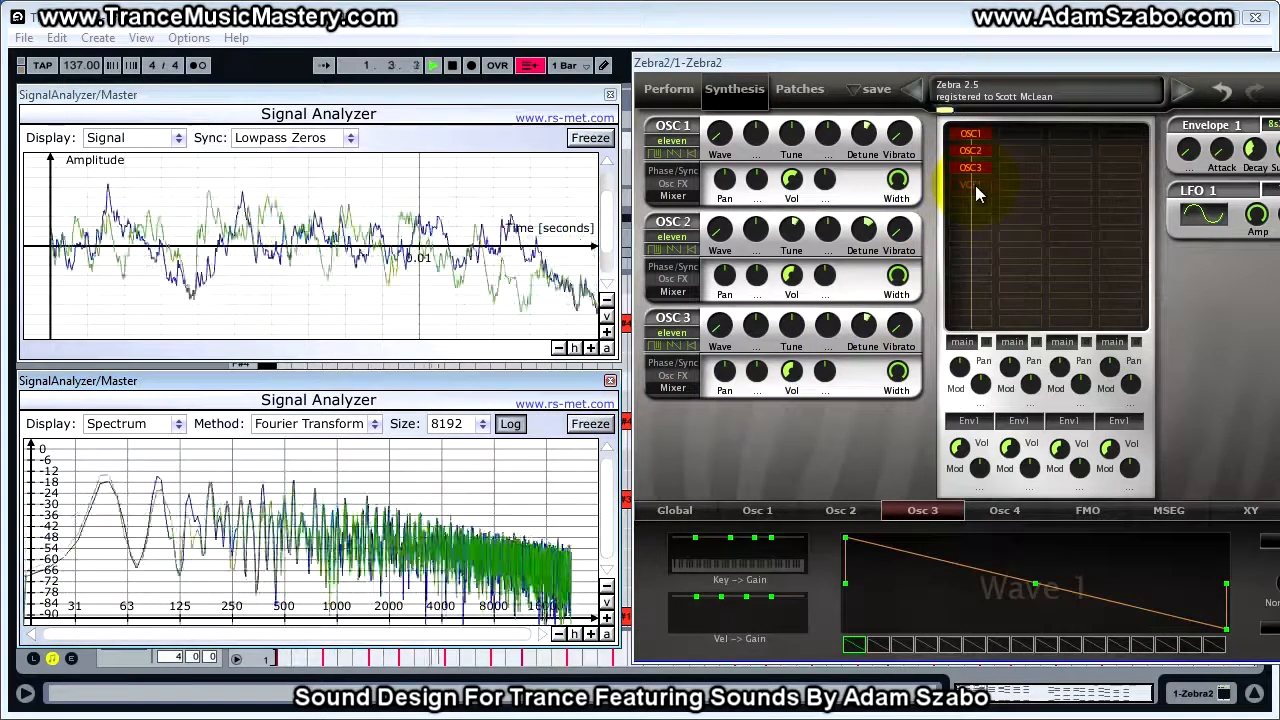
click(975, 185)
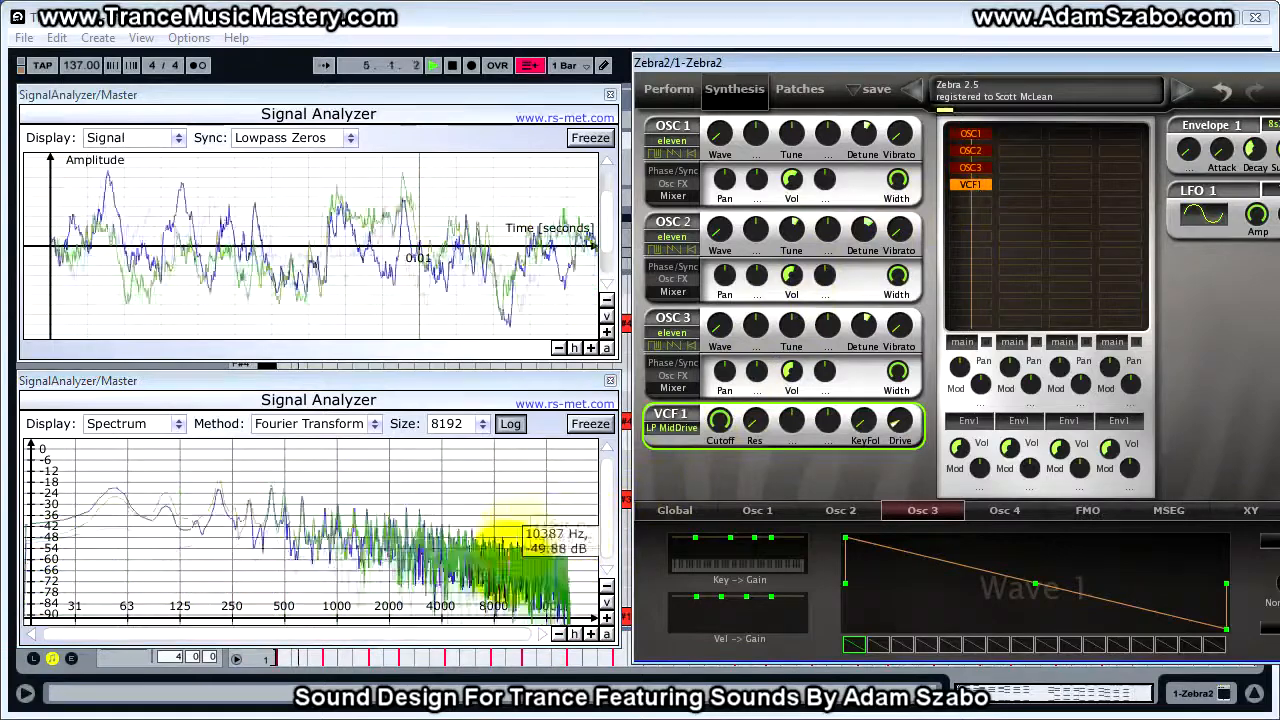
click(590, 423)
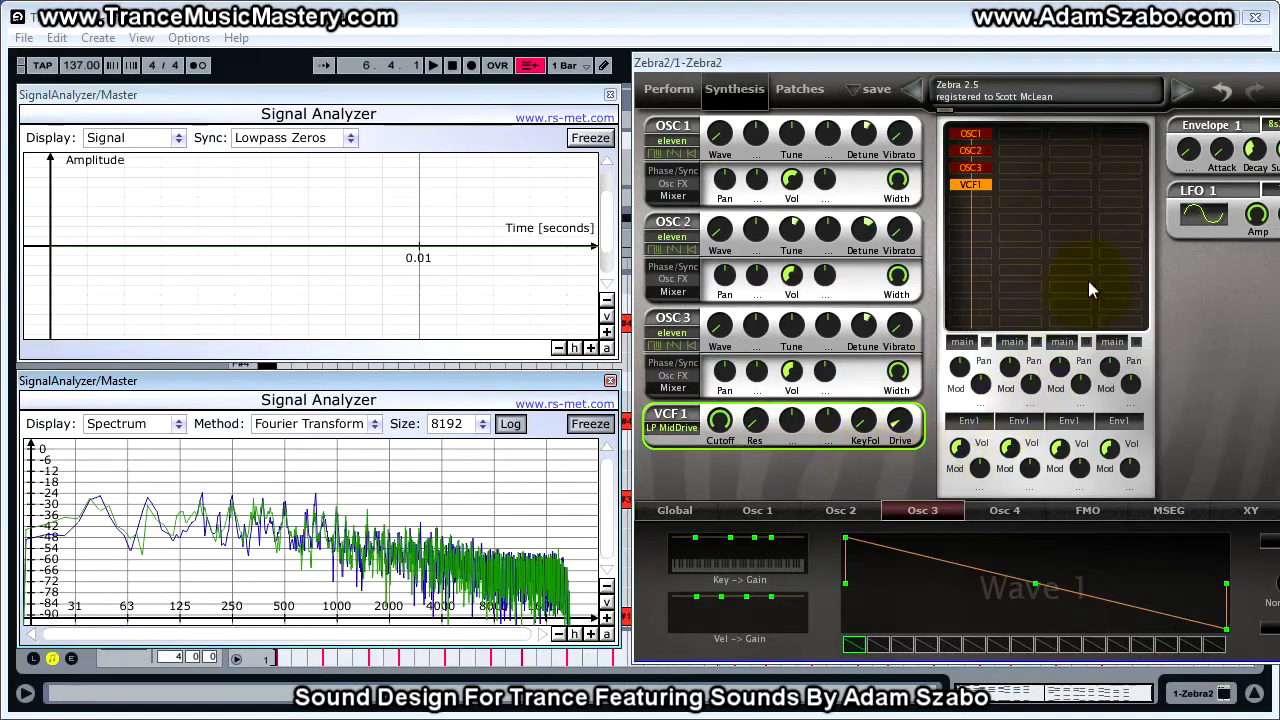
Step: Move the synth window back over the analyzers, unfreeze the spectrum display and bring the synth to the front
drag(1036, 66, 837, 70)
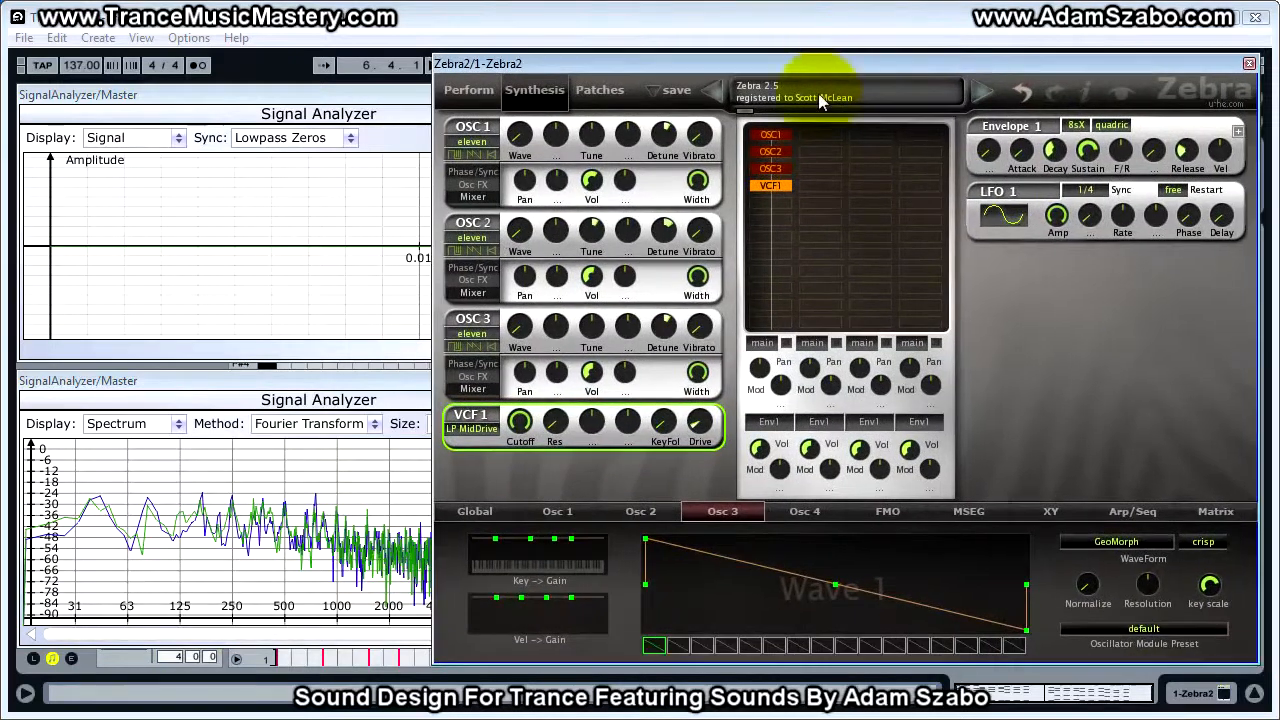
click(386, 381)
click(589, 423)
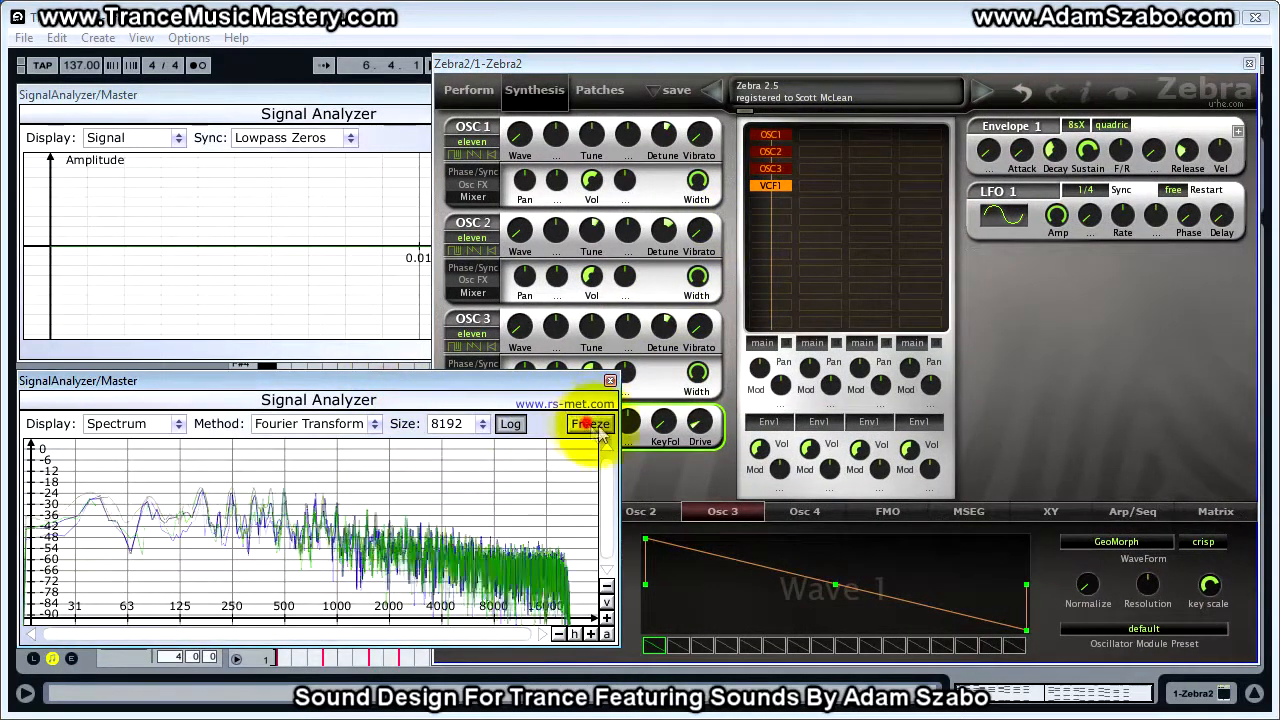
click(505, 118)
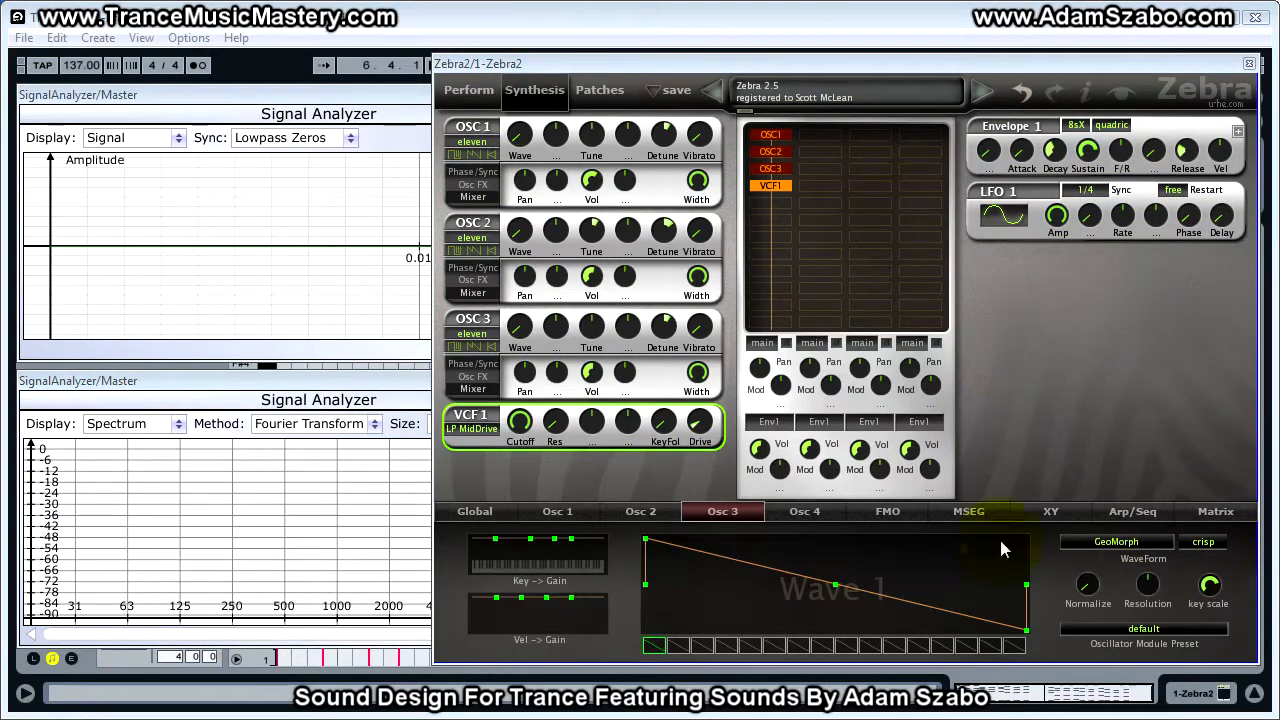
Step: Add an EQ1 module to the first lane of the global effects grid
click(500, 513)
click(883, 259)
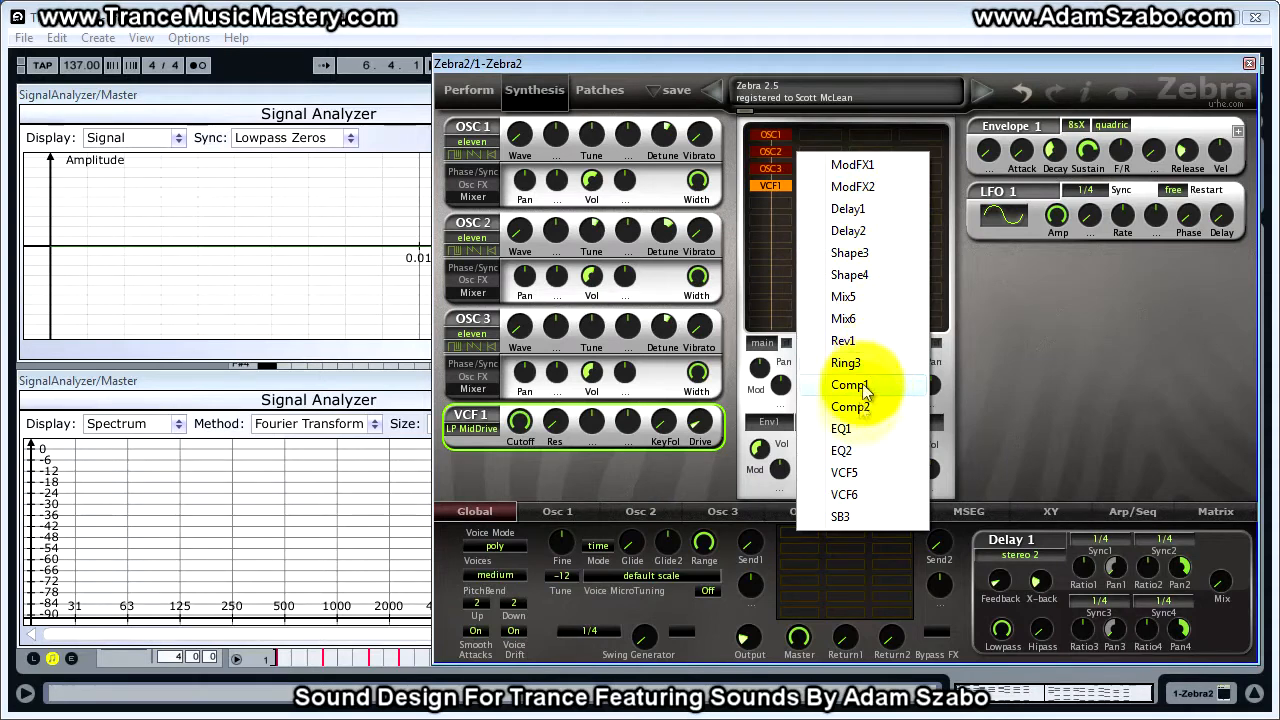
click(875, 428)
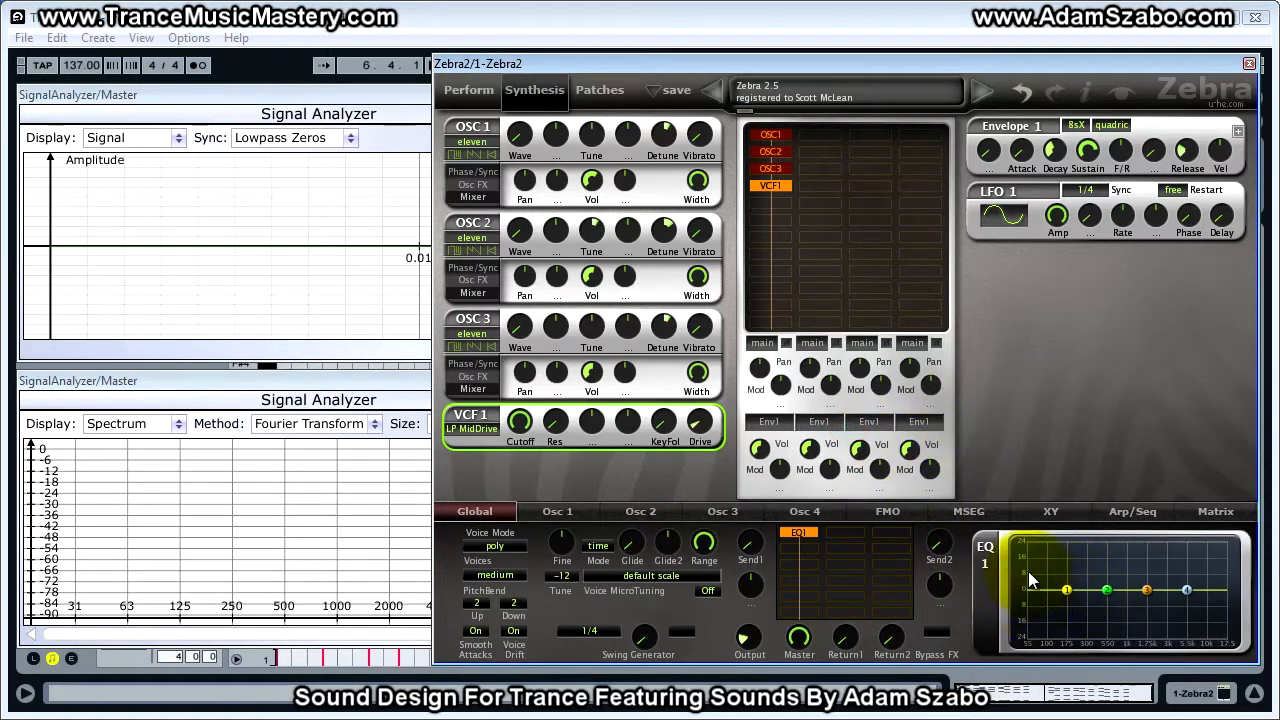
Step: Move EQ1's band 2 to about 1 kHz and boost its gain slightly
click(1108, 592)
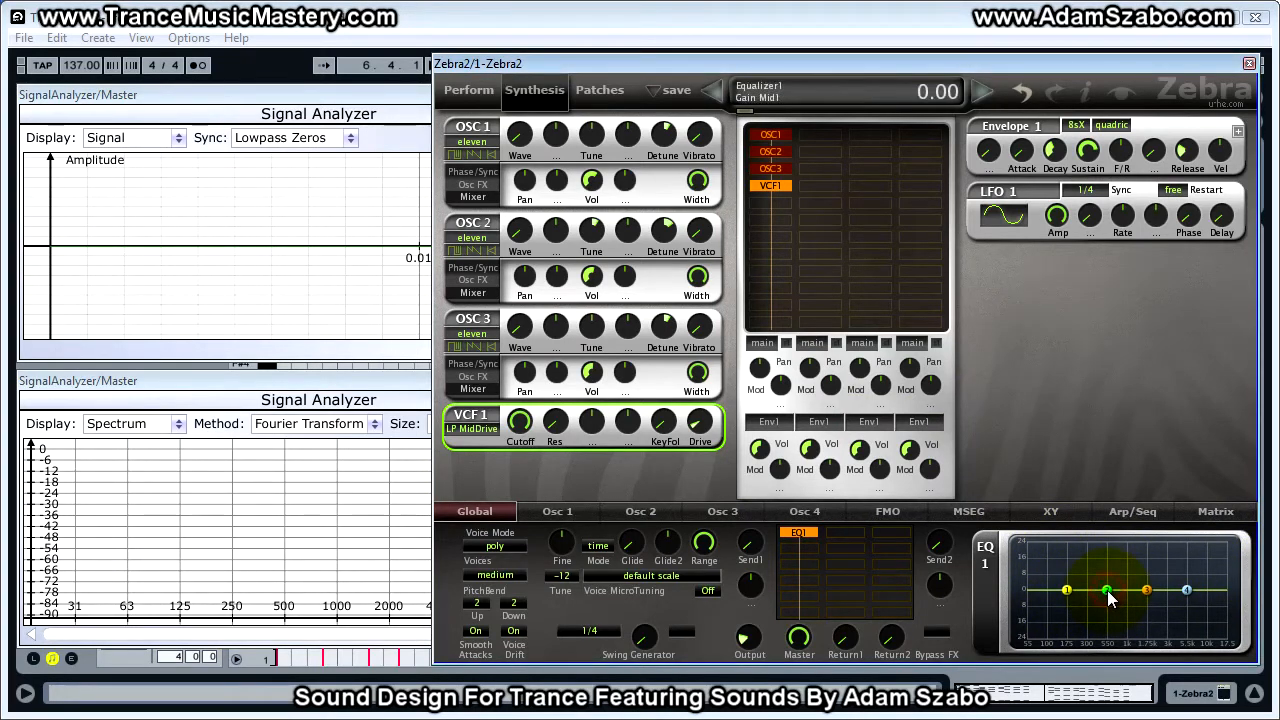
drag(1108, 591, 1129, 593)
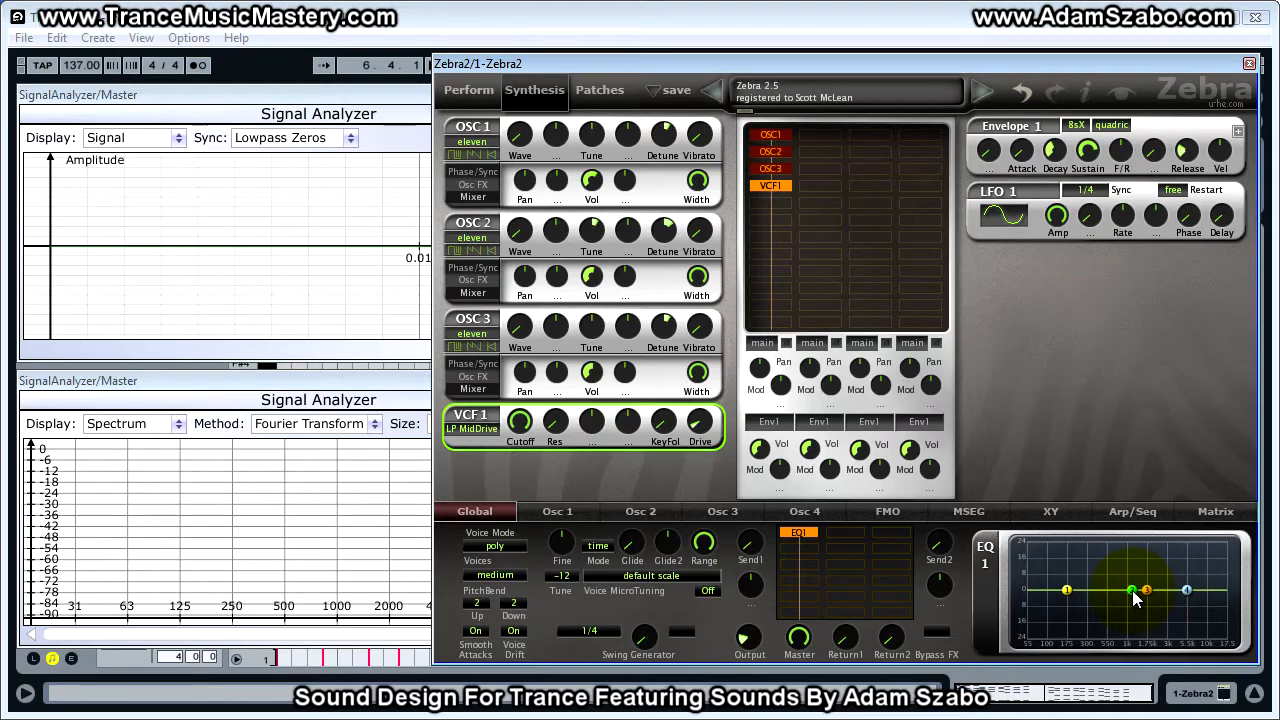
click(1133, 596)
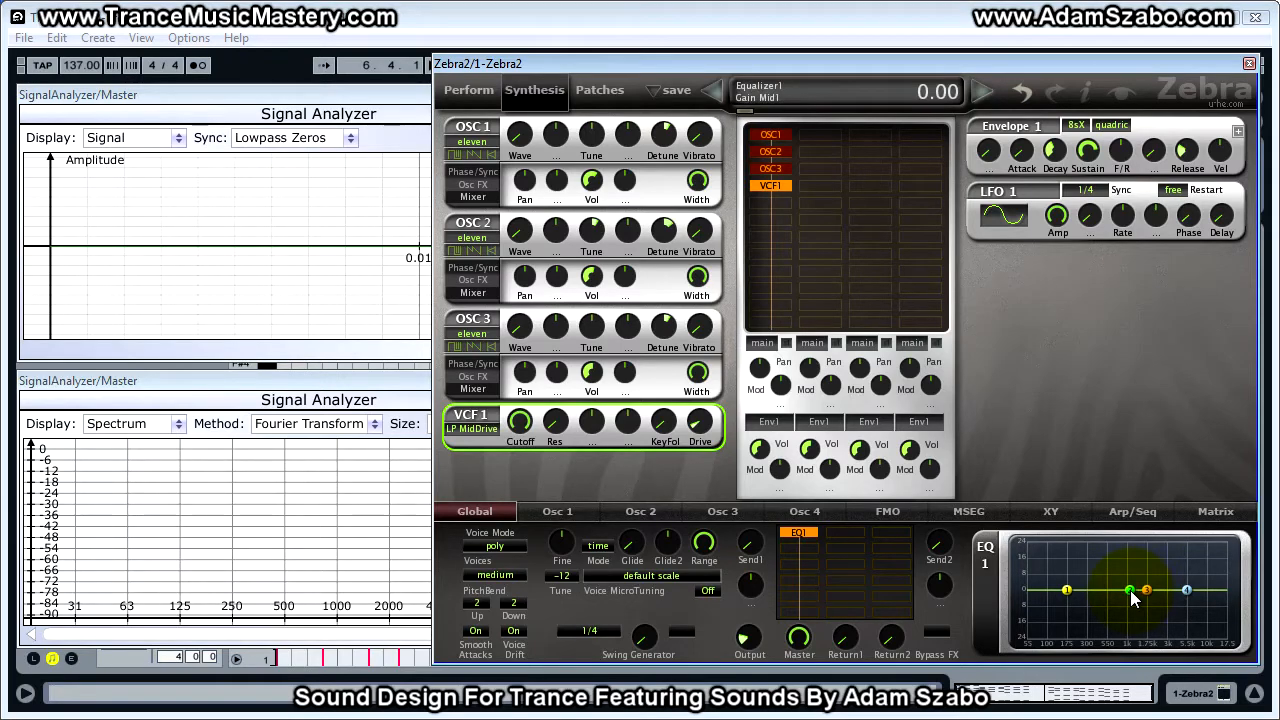
key(space)
drag(1131, 592, 1133, 590)
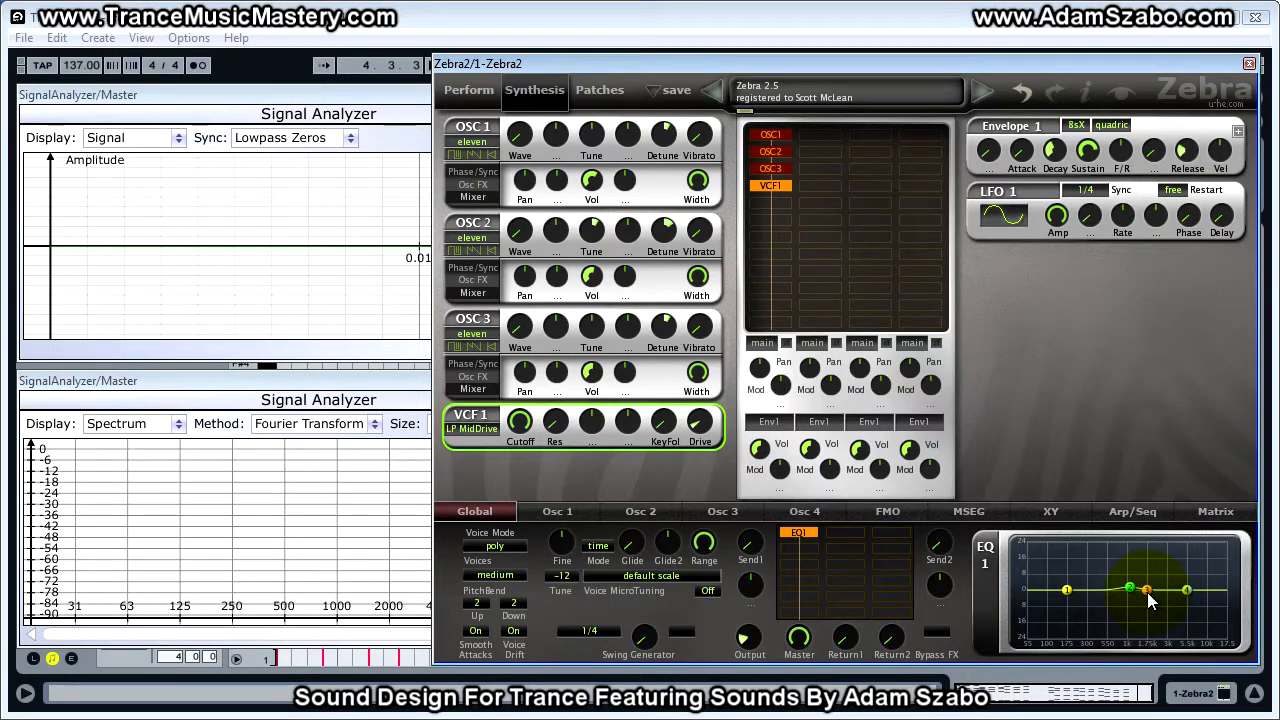
Step: Move EQ1's band 3 down to about 300 Hz and cut its gain slightly
drag(1148, 593, 1086, 591)
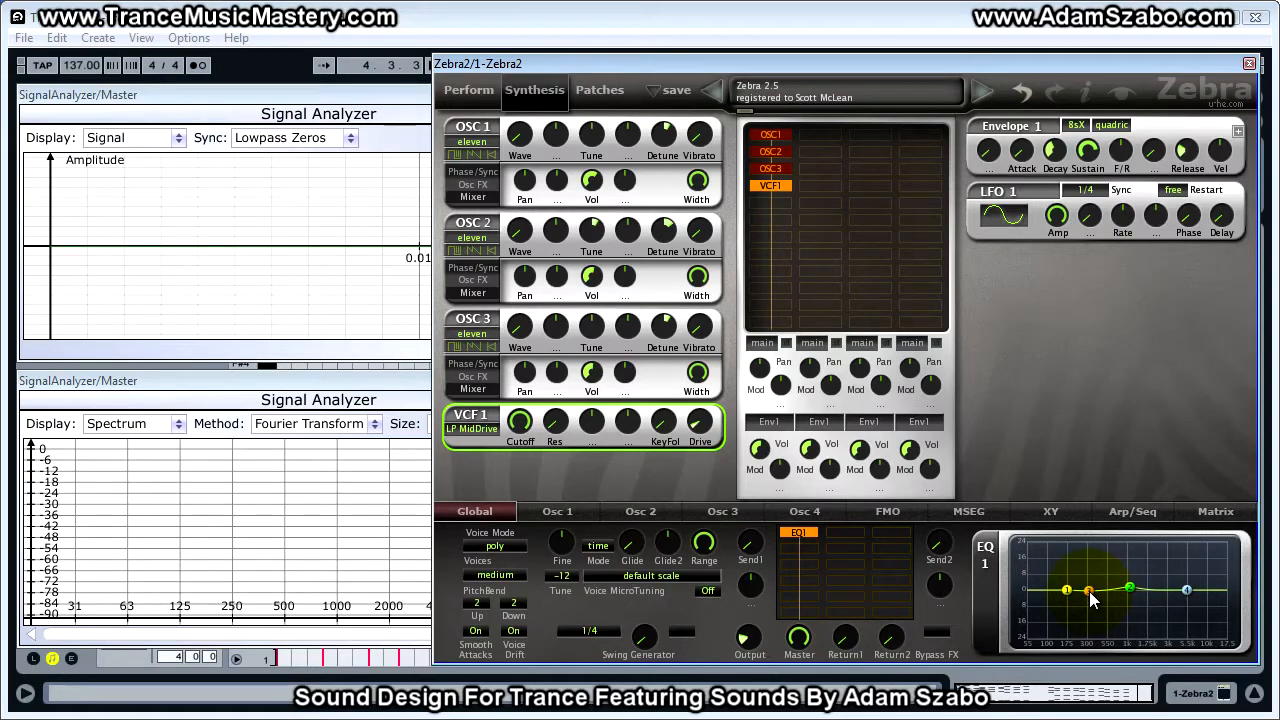
drag(1089, 591, 1089, 593)
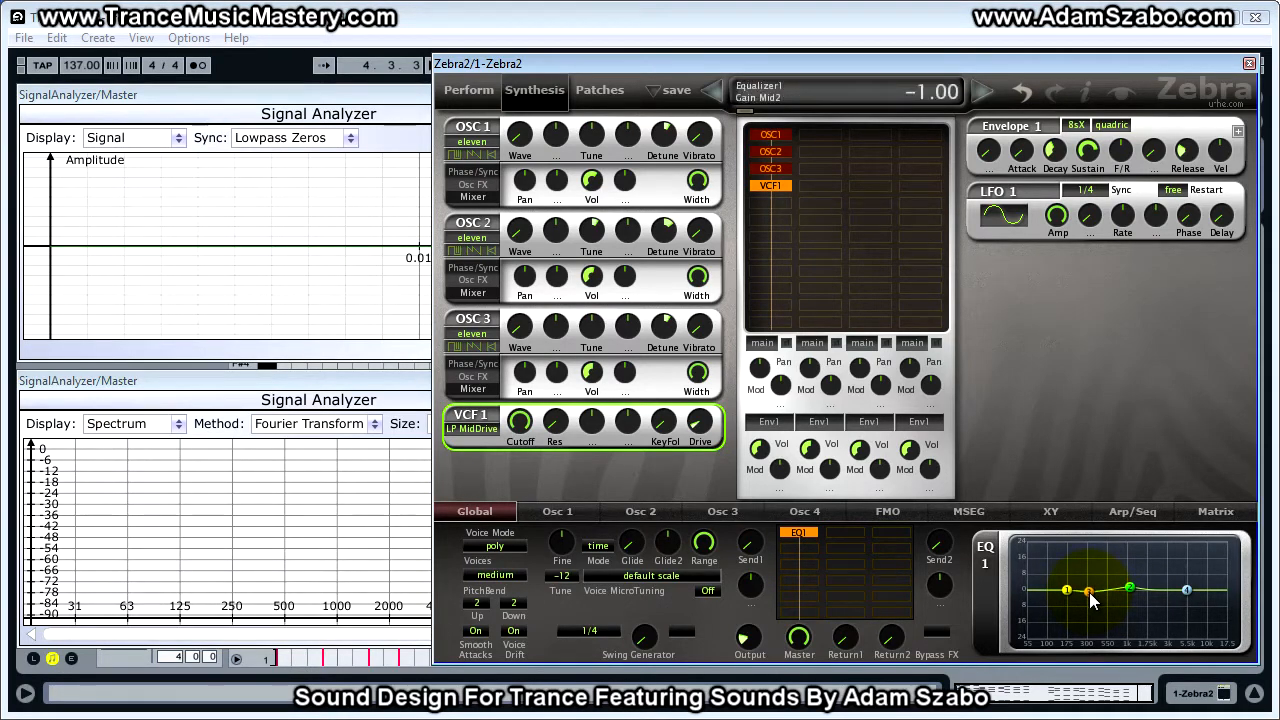
key(space)
drag(1090, 594, 1090, 597)
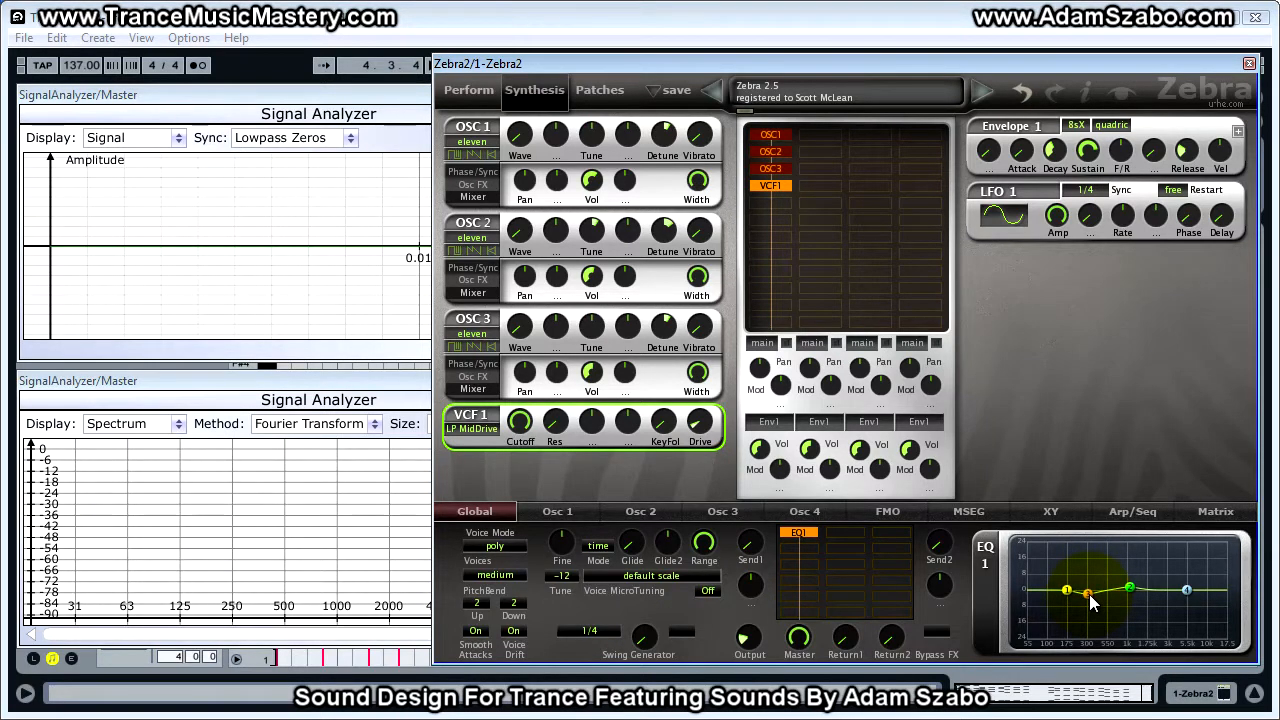
Step: Set the Q of EQ1's band 3 to 24.00
click(1089, 594)
drag(1086, 593, 1086, 596)
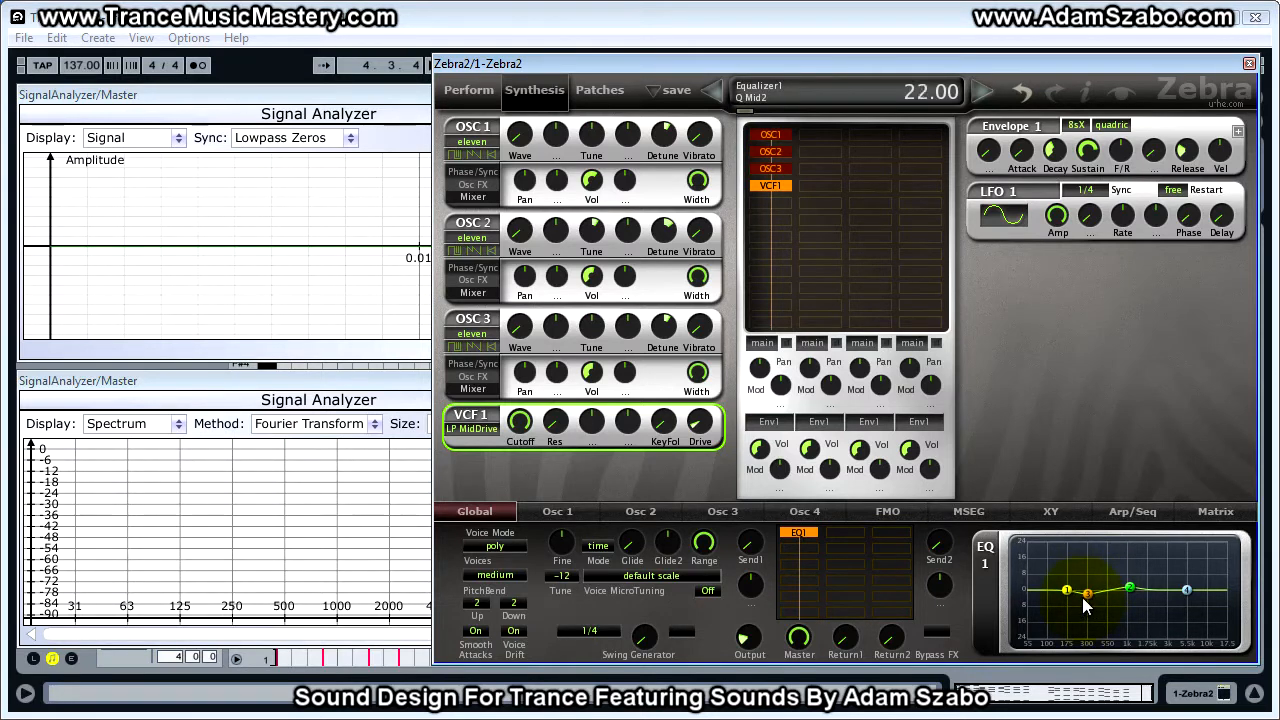
drag(1083, 599, 1083, 596)
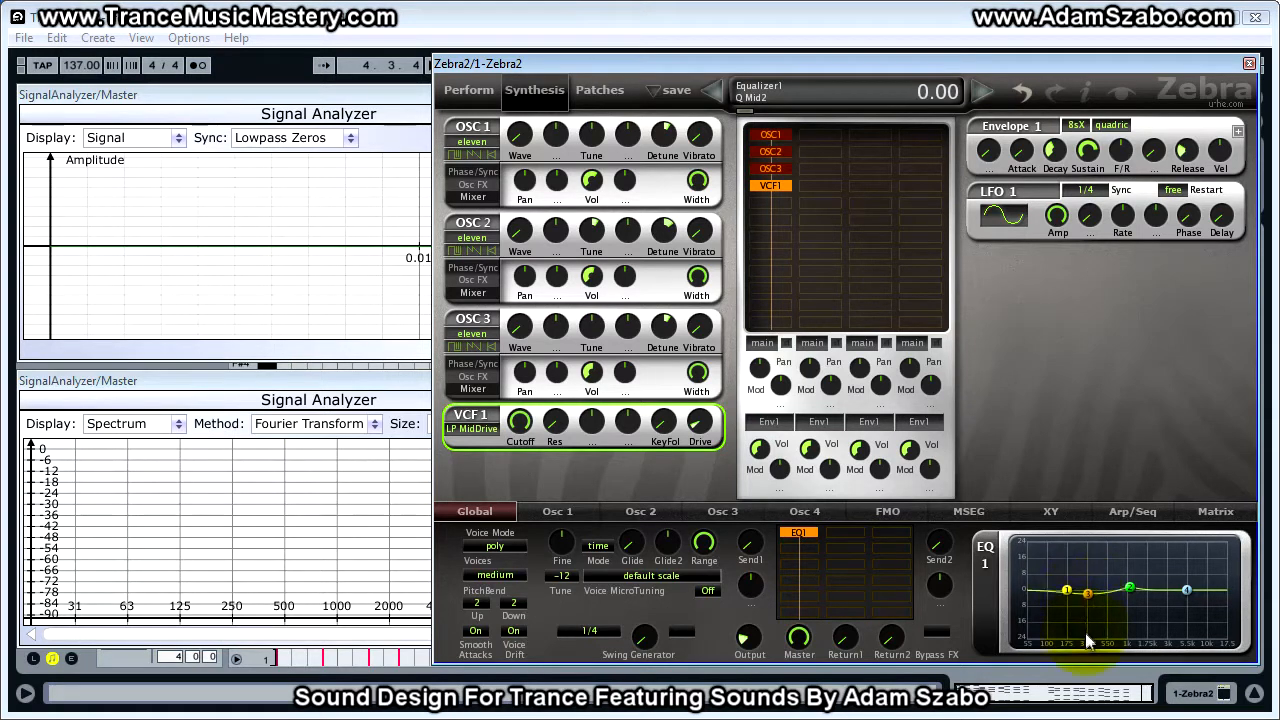
mouse_move(1085, 640)
mouse_down()
mouse_move(1083, 605)
mouse_move(1084, 665)
mouse_move(1084, 645)
mouse_up()
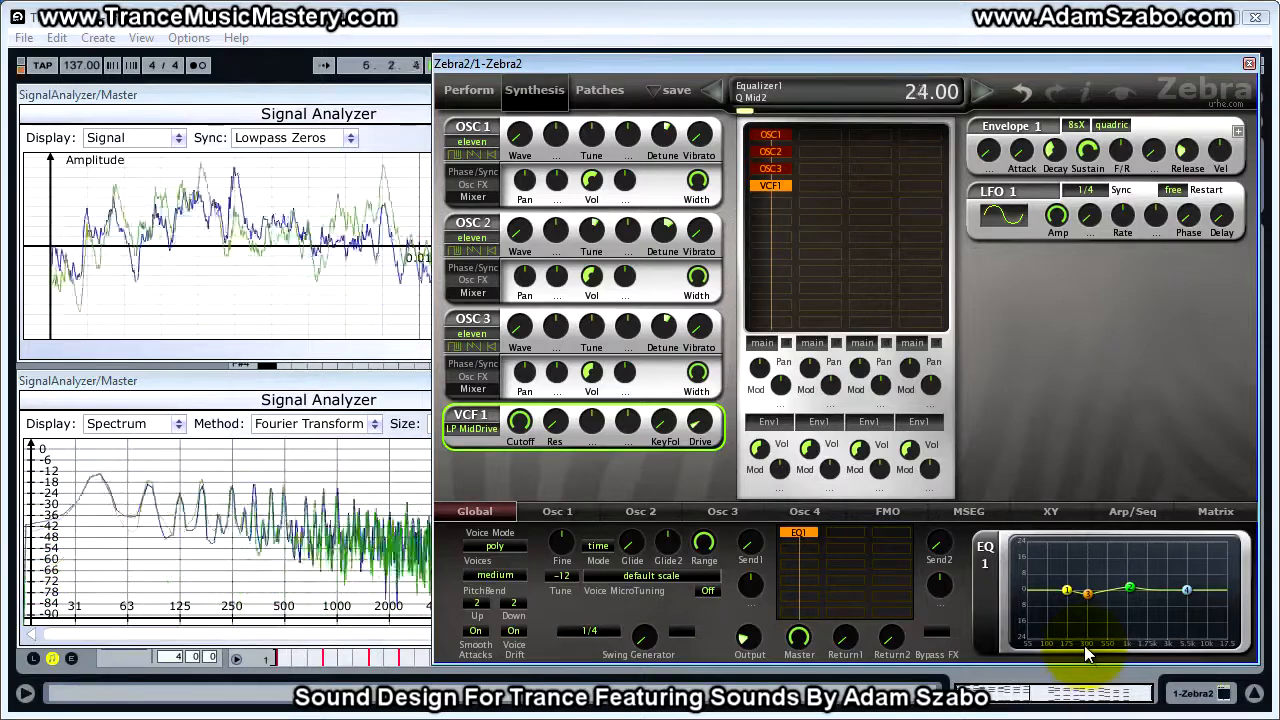
Step: Move EQ1's high-shelf band 4 down to about 2.3 kHz, boost its gain and set its Q to 66.00
click(1186, 589)
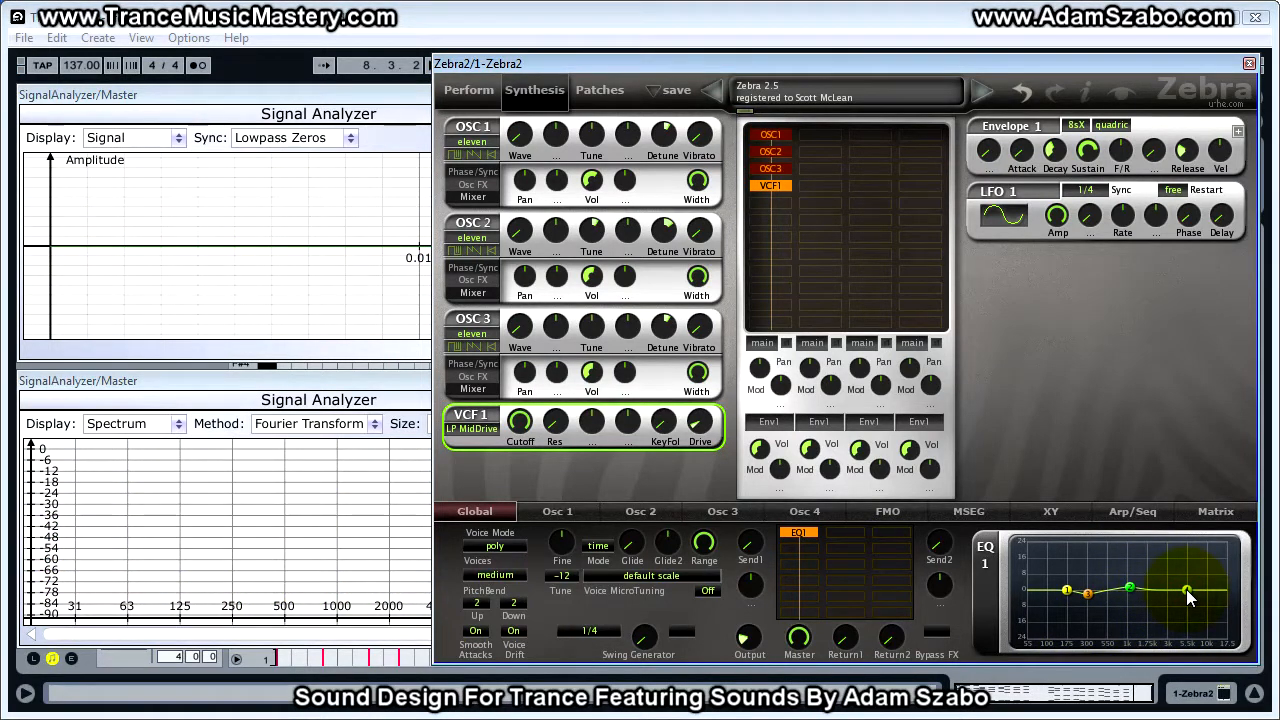
drag(1186, 589, 1185, 589)
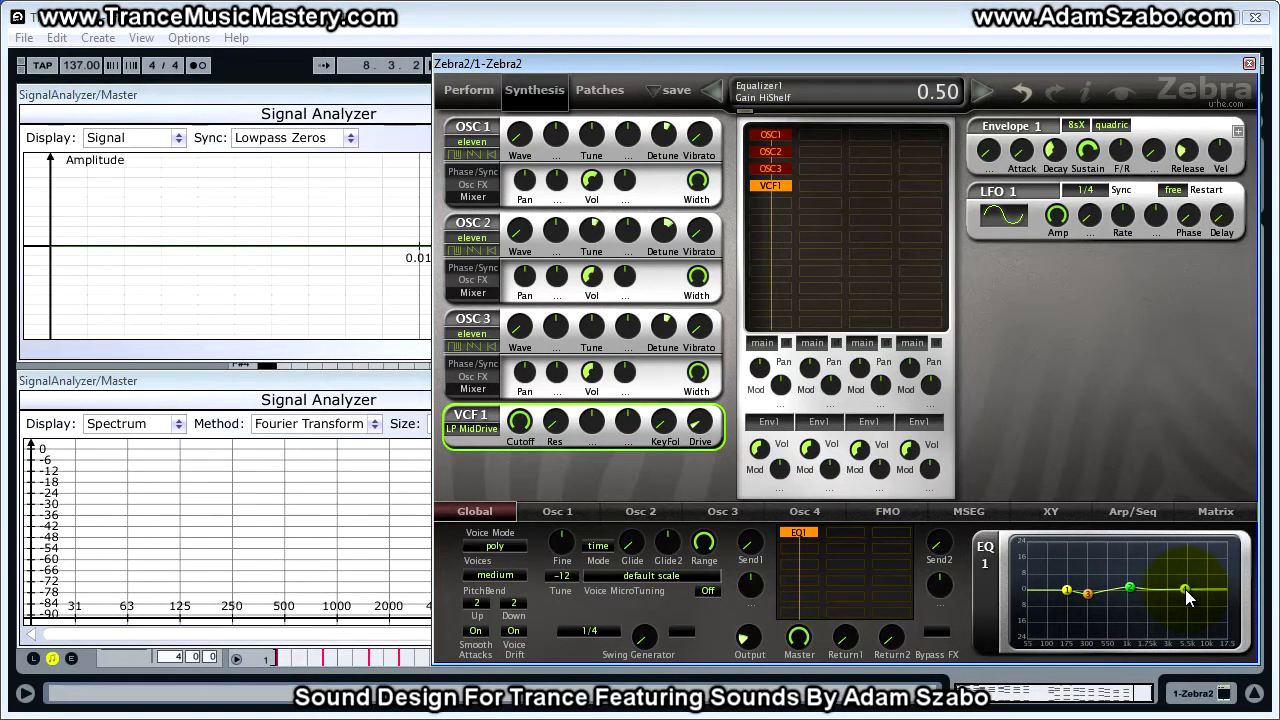
drag(1185, 589, 1167, 595)
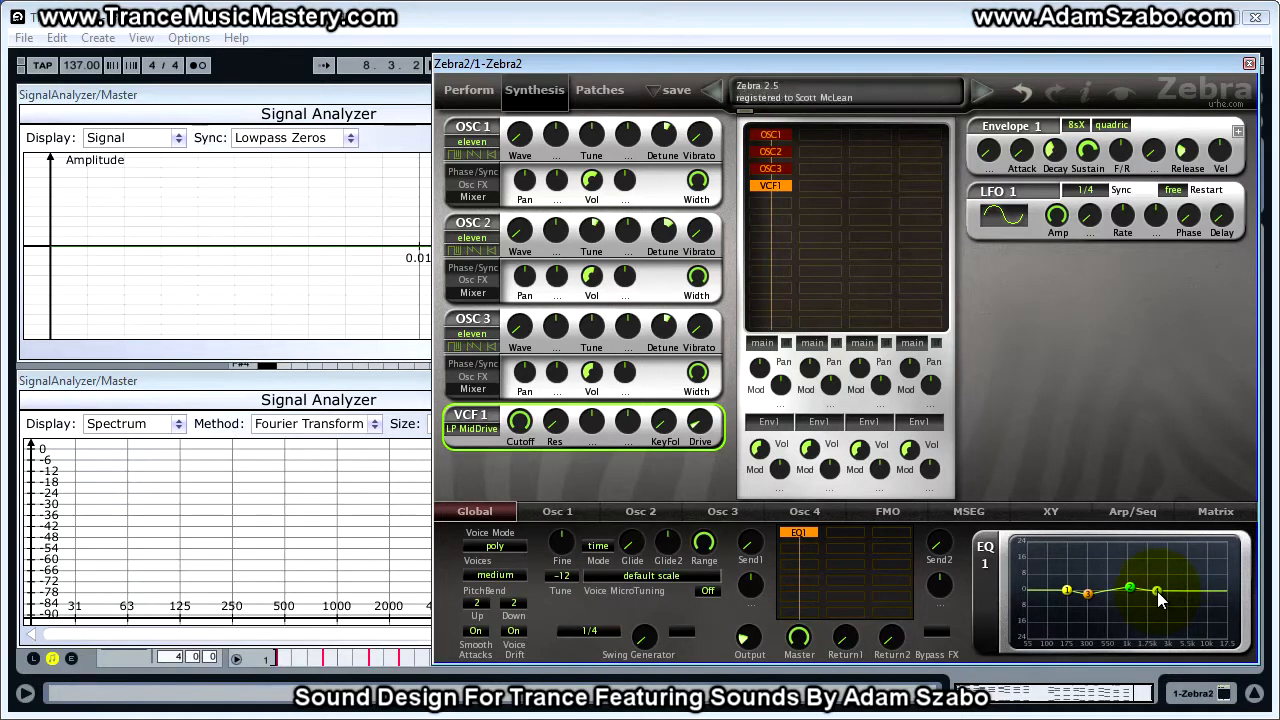
click(1157, 591)
drag(1157, 591, 1157, 578)
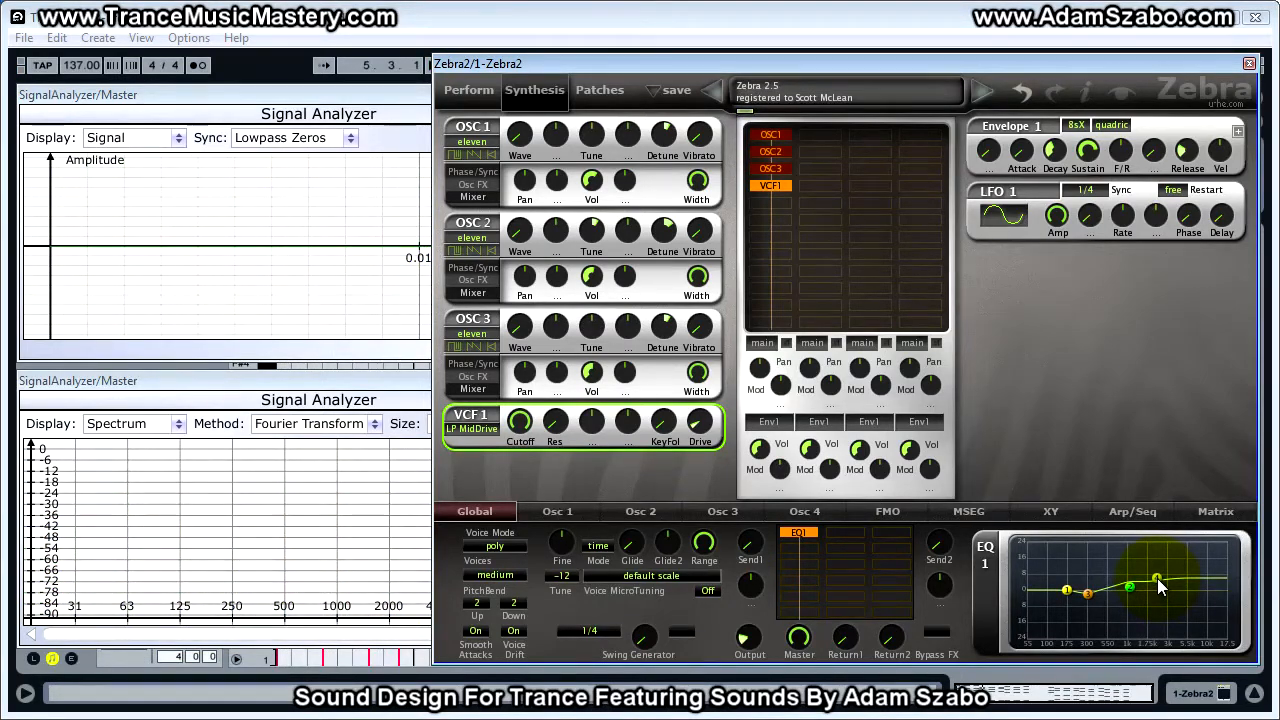
key(space)
drag(1157, 578, 1157, 537)
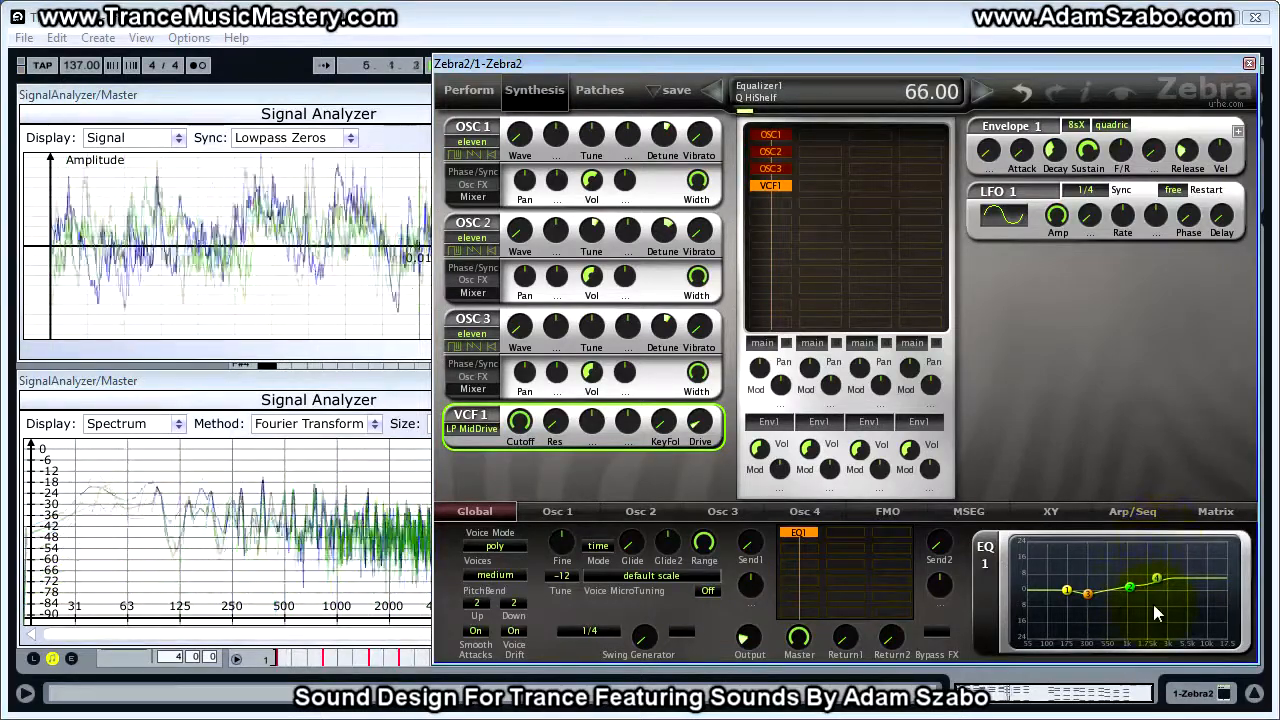
Step: Add an EQ2 module below EQ1 and boost its low-shelf band 1 at about 150 Hz with a raised Q
click(846, 561)
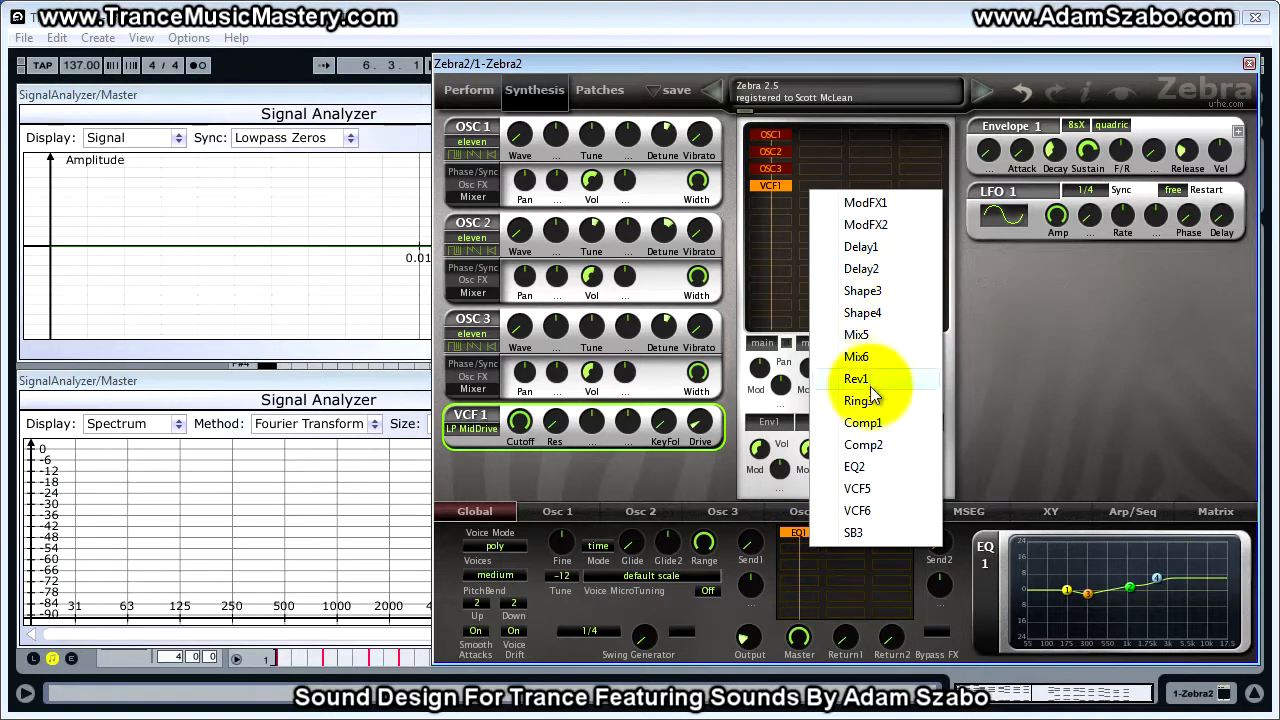
click(872, 468)
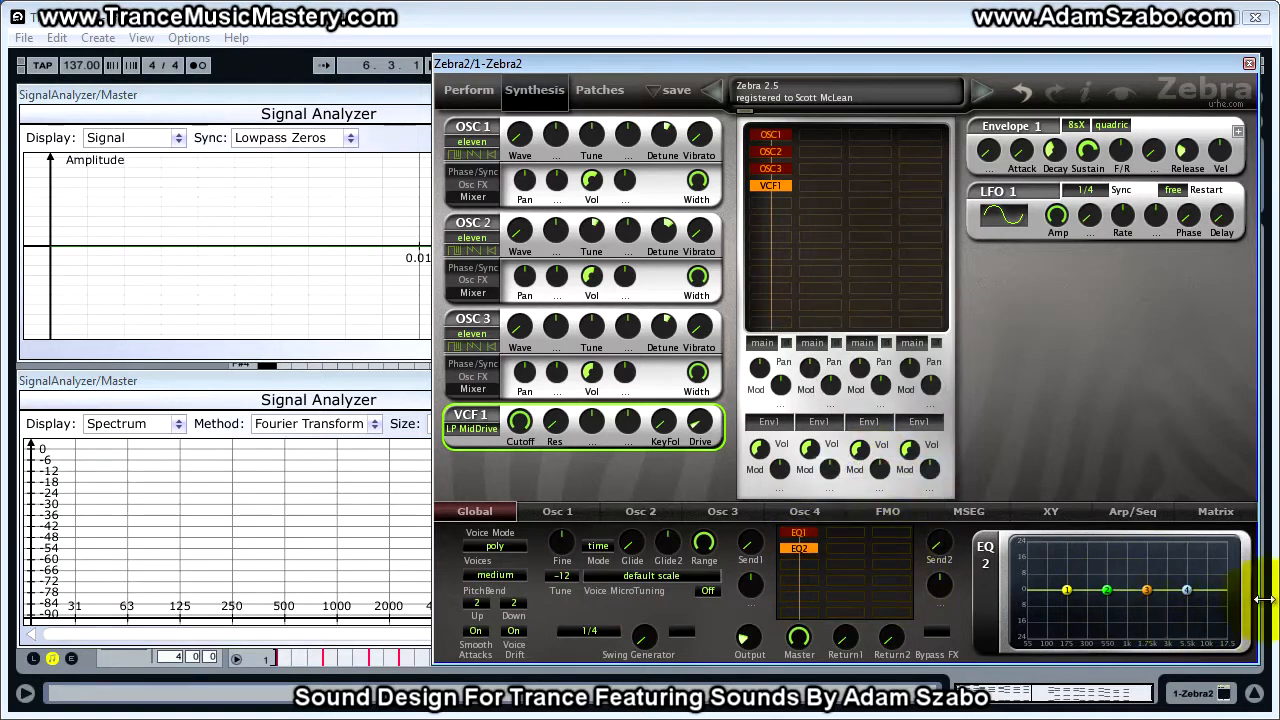
click(1070, 590)
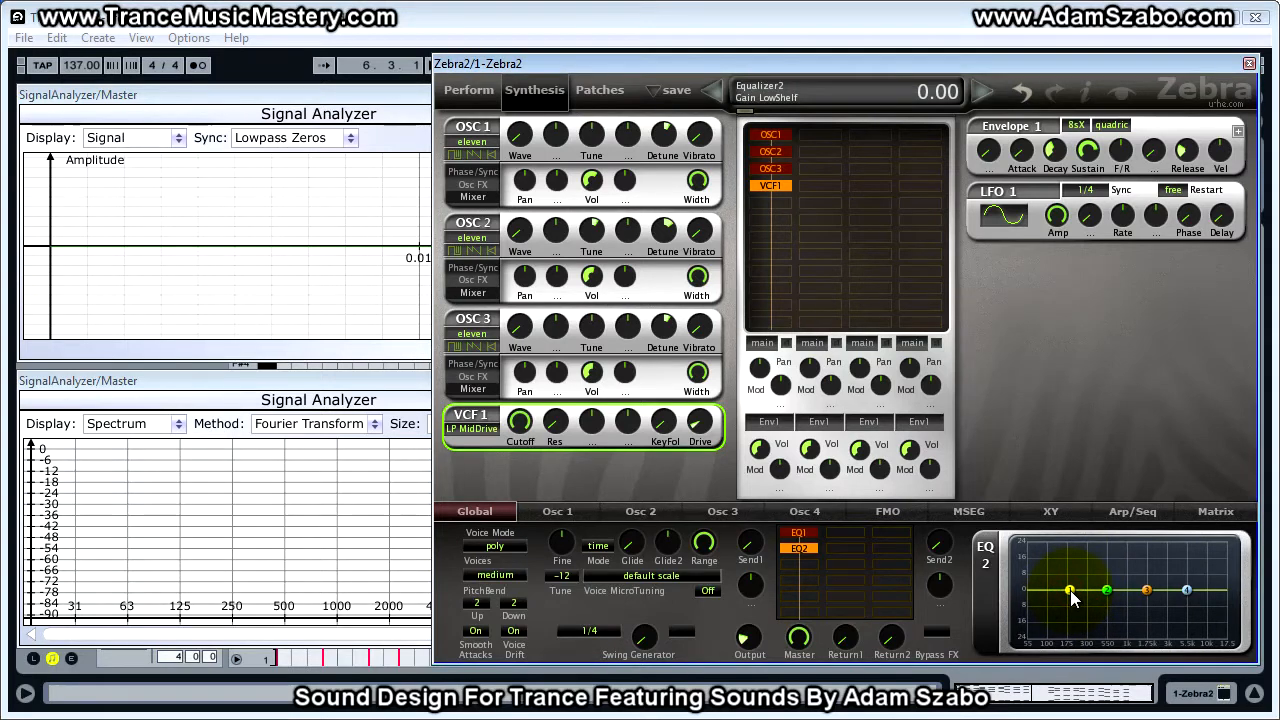
drag(1070, 590, 1068, 590)
key(space)
drag(1061, 591, 1061, 577)
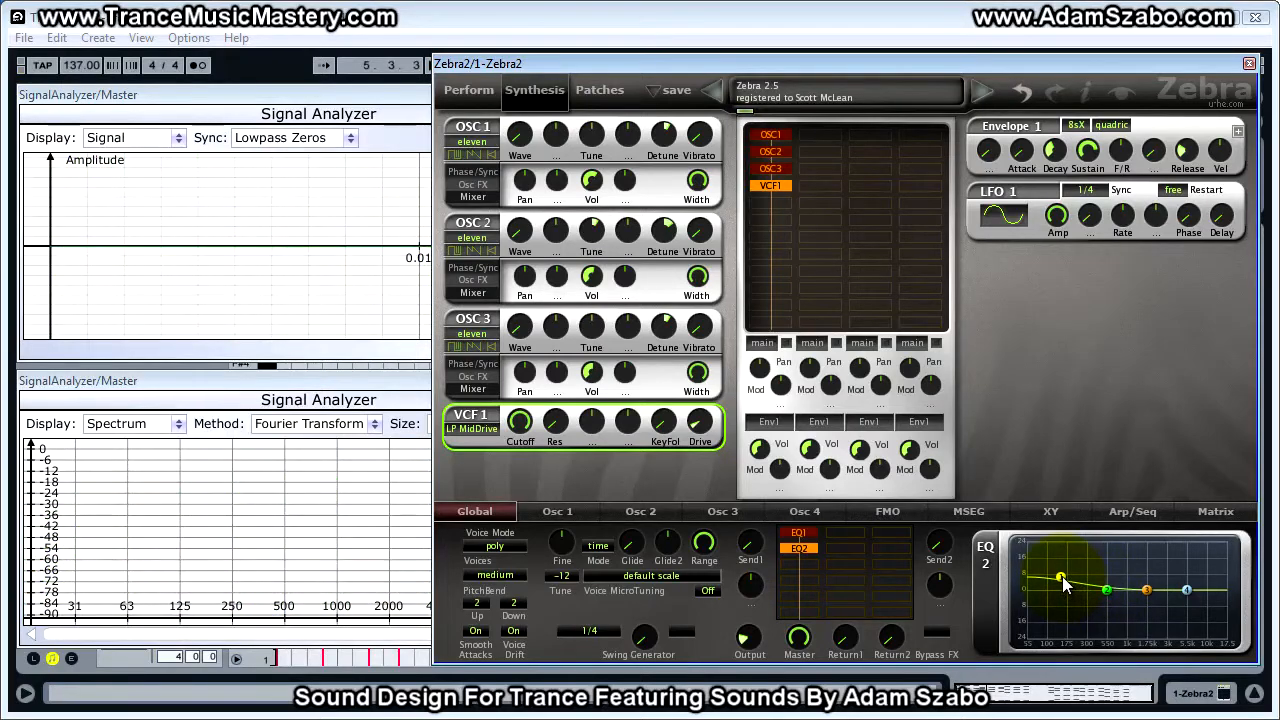
drag(1062, 578, 1062, 535)
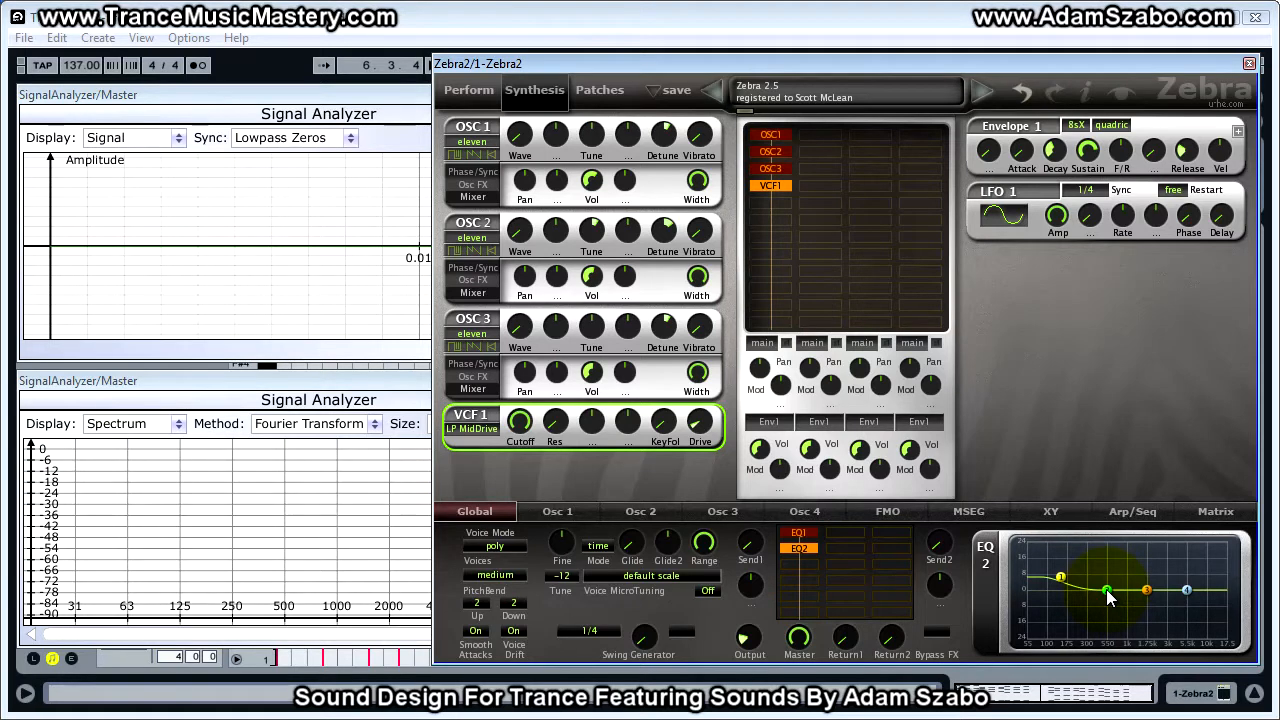
Step: Move EQ2's band 2 up to about 10 kHz and set its gain to 5.00
drag(1108, 597, 1210, 588)
key(space)
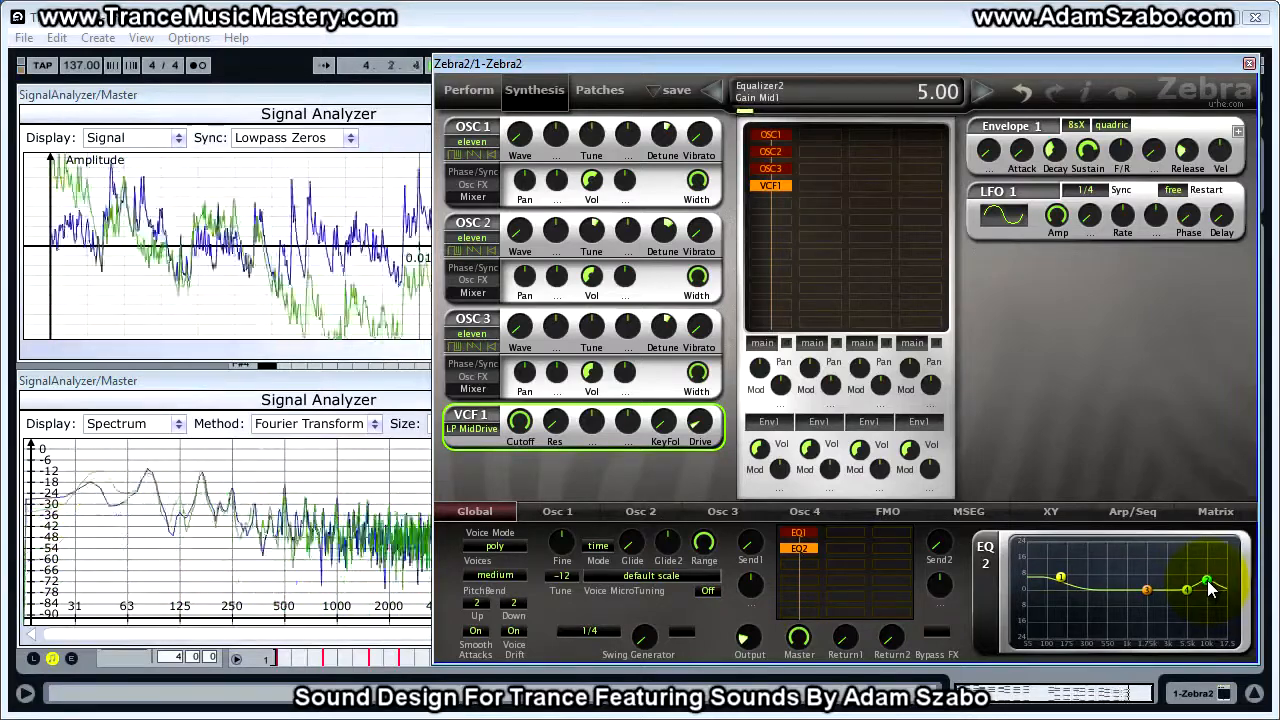
key(space)
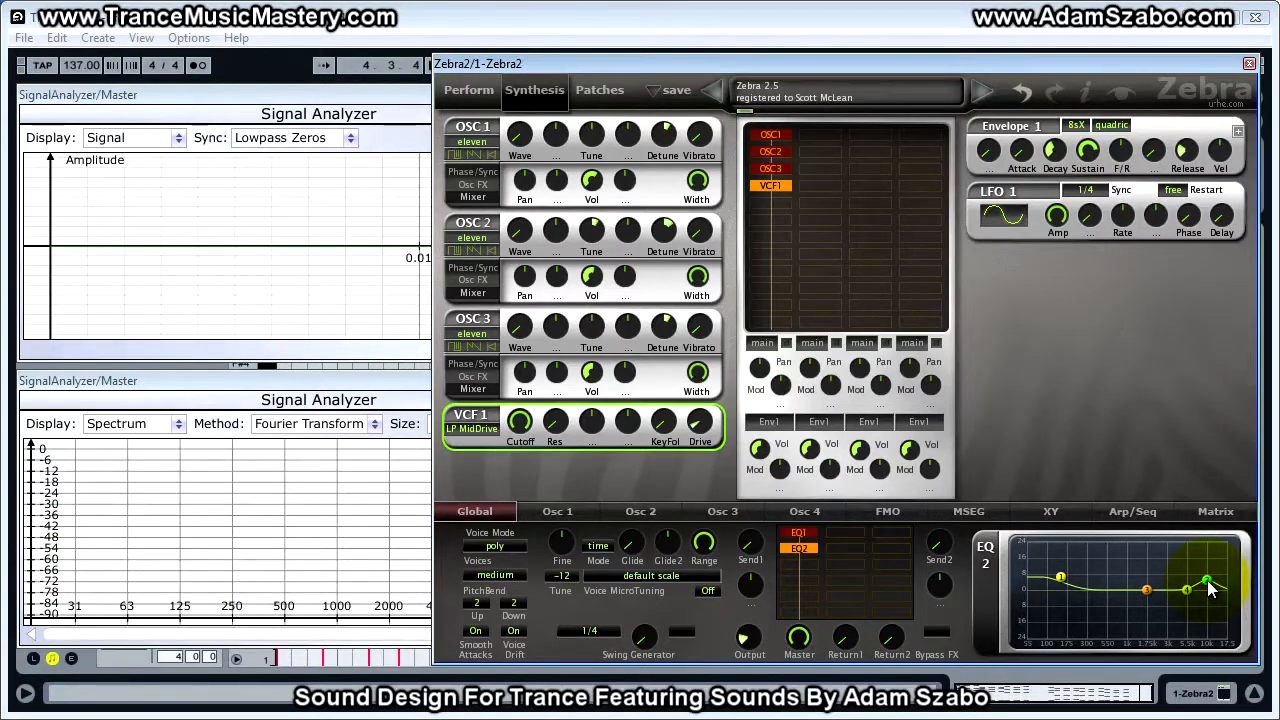
Step: Raise the Q of EQ2's band 2 to 49.00 while the loop plays
key(space)
scroll(1208, 582, up, 8)
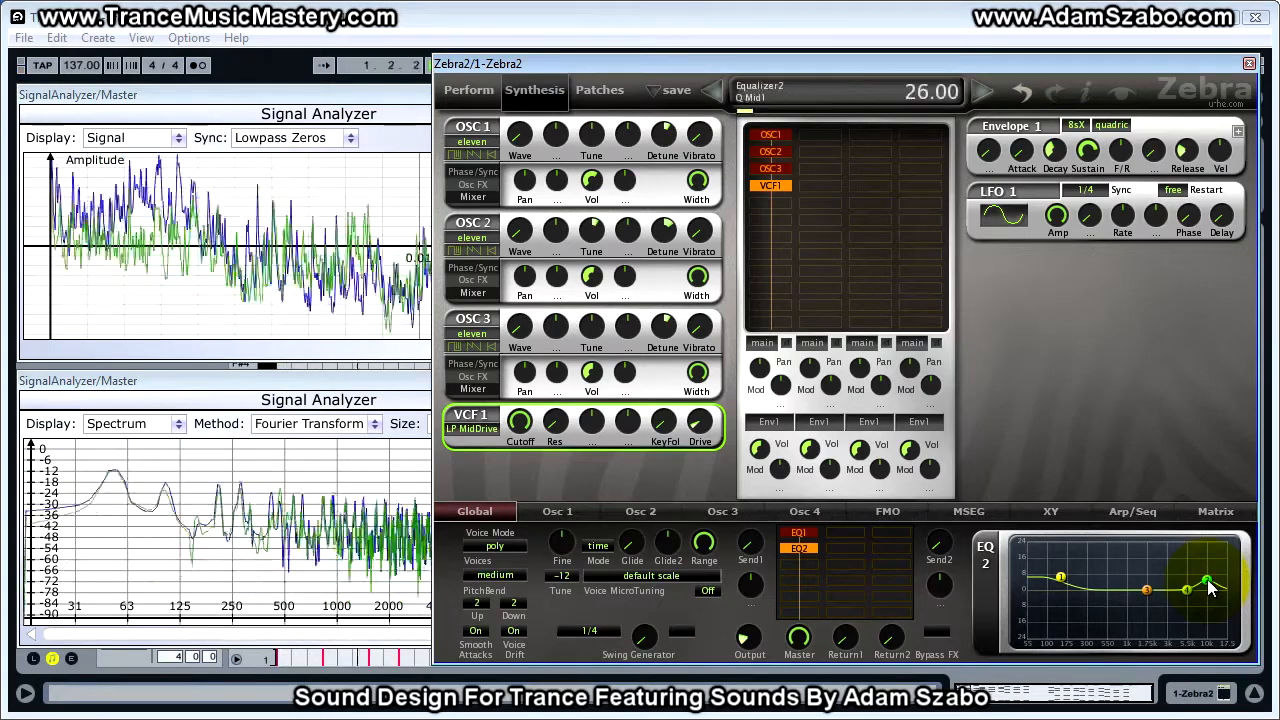
scroll(1208, 582, up, 12)
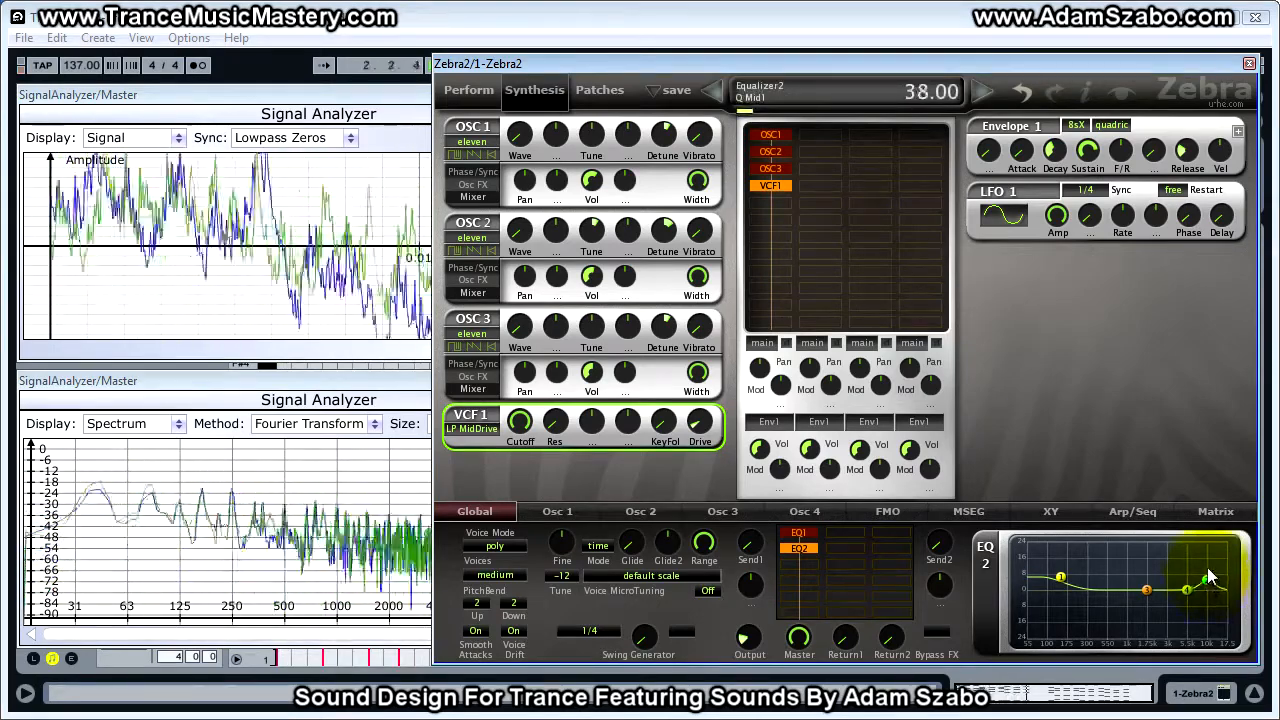
scroll(1208, 567, up, 4)
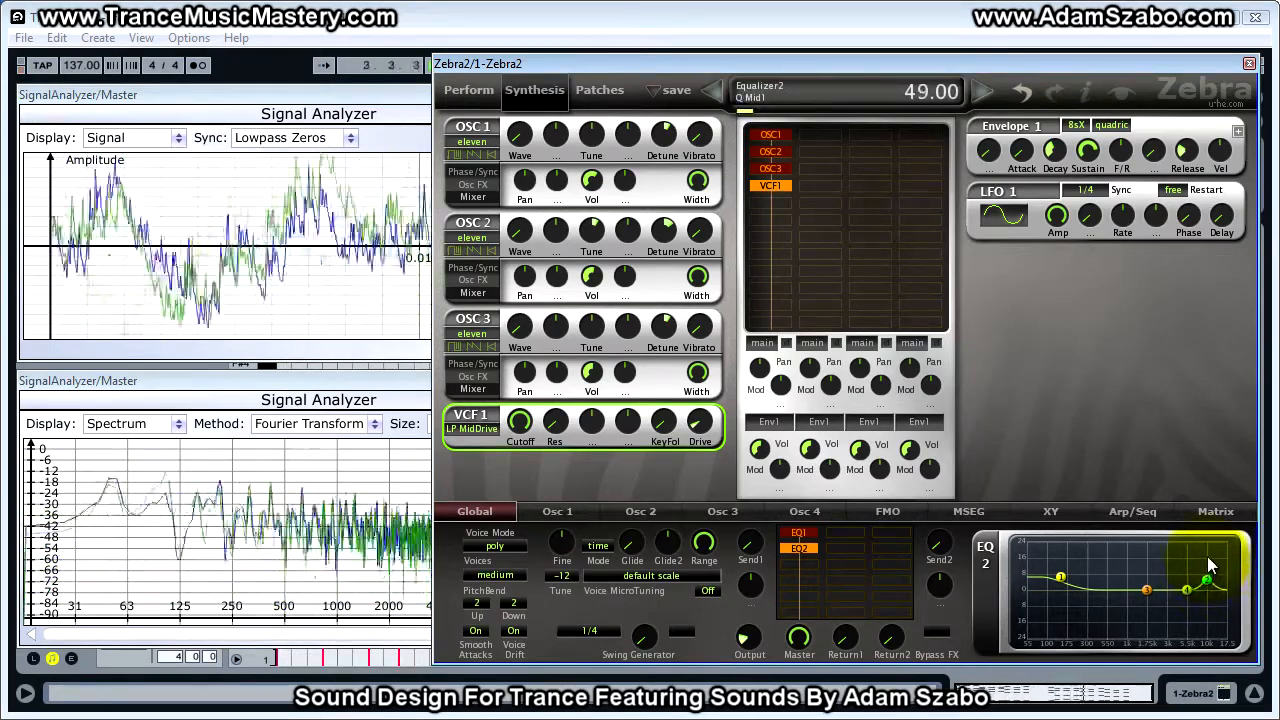
key(space)
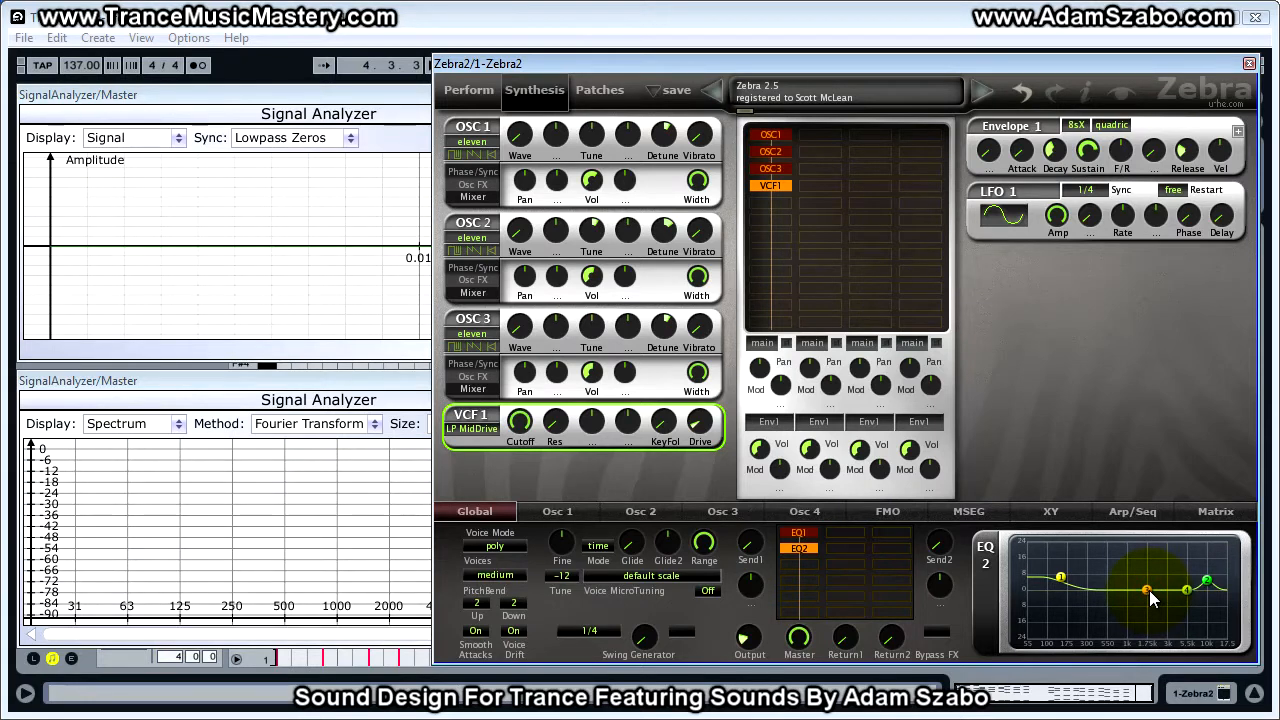
Step: Move EQ2's band 3 down to about 700 Hz and set its gain to 2.50
drag(1149, 590, 1141, 590)
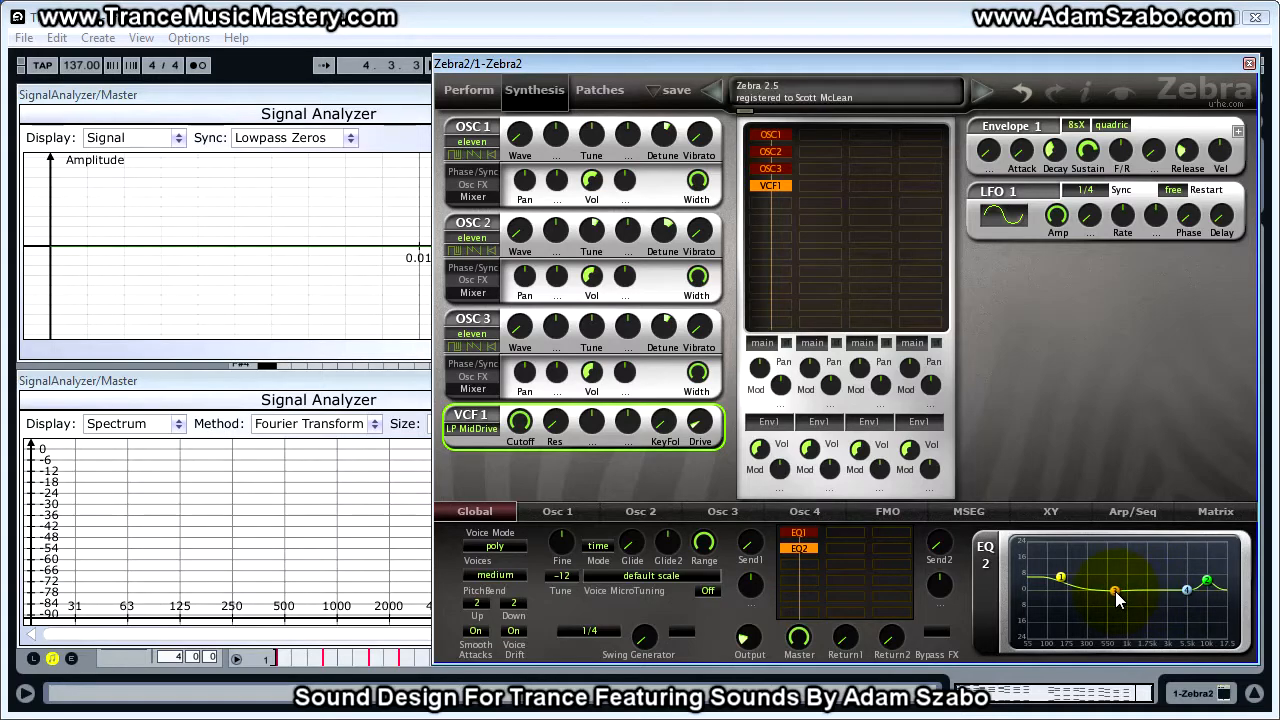
drag(1115, 591, 1116, 585)
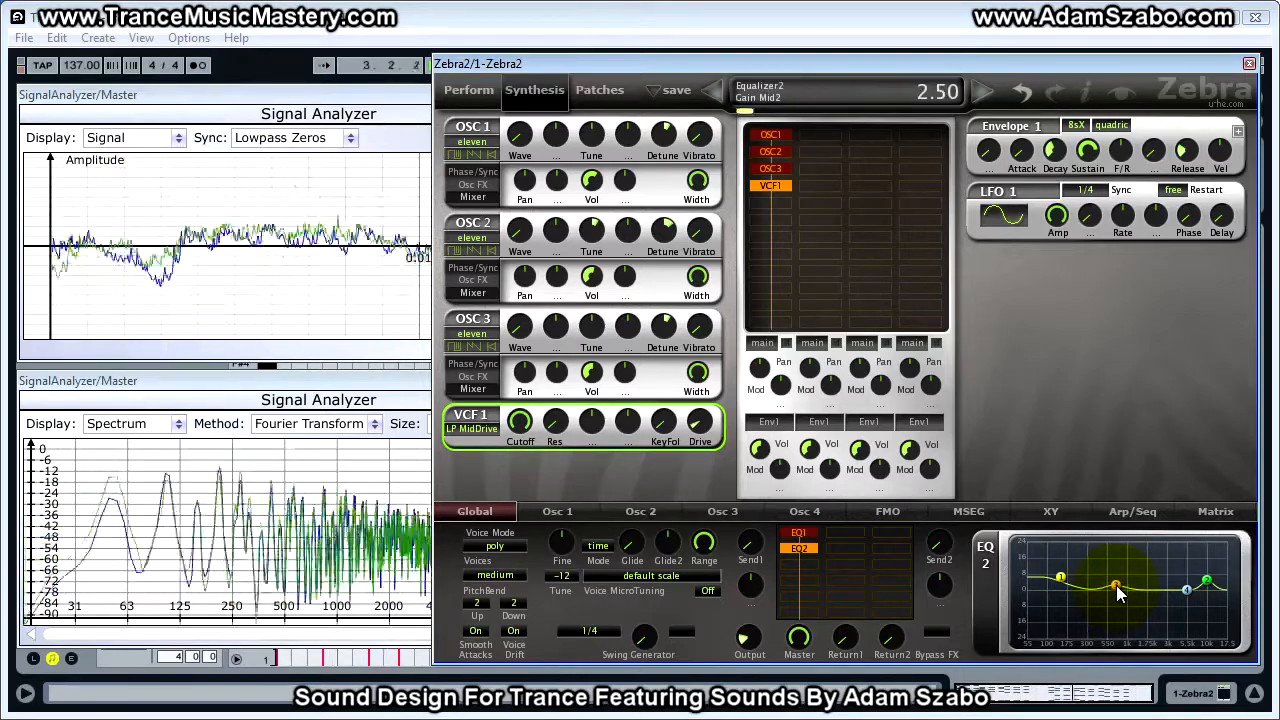
key(space)
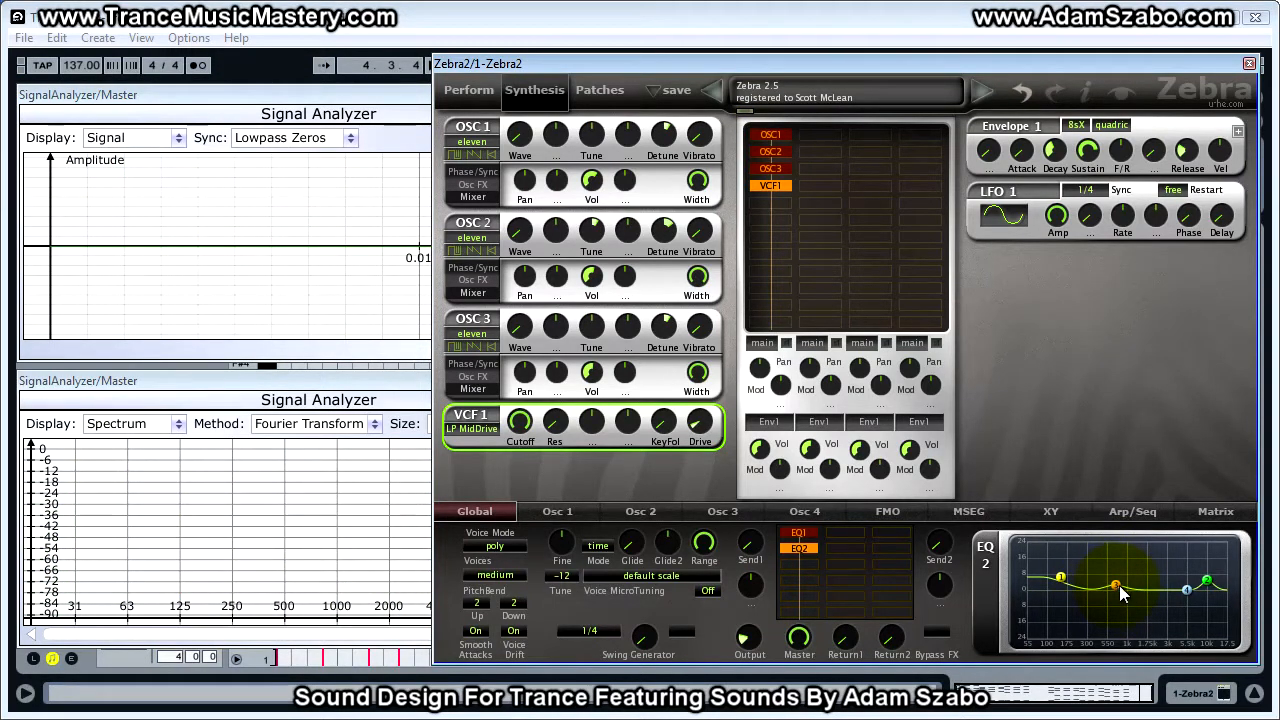
Step: Lower the Q of EQ2's band 3 to 13.00 while listening to the loop
key(space)
scroll(1119, 588, down, 3)
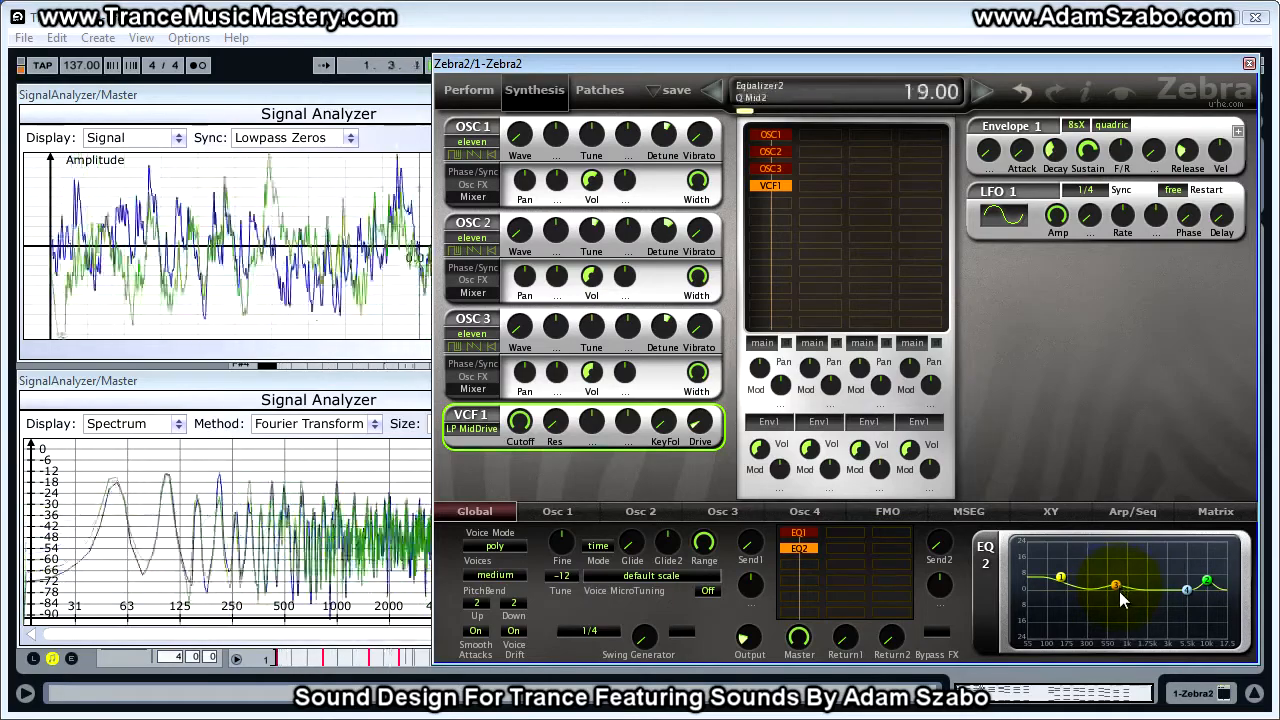
scroll(1119, 592, down, 5)
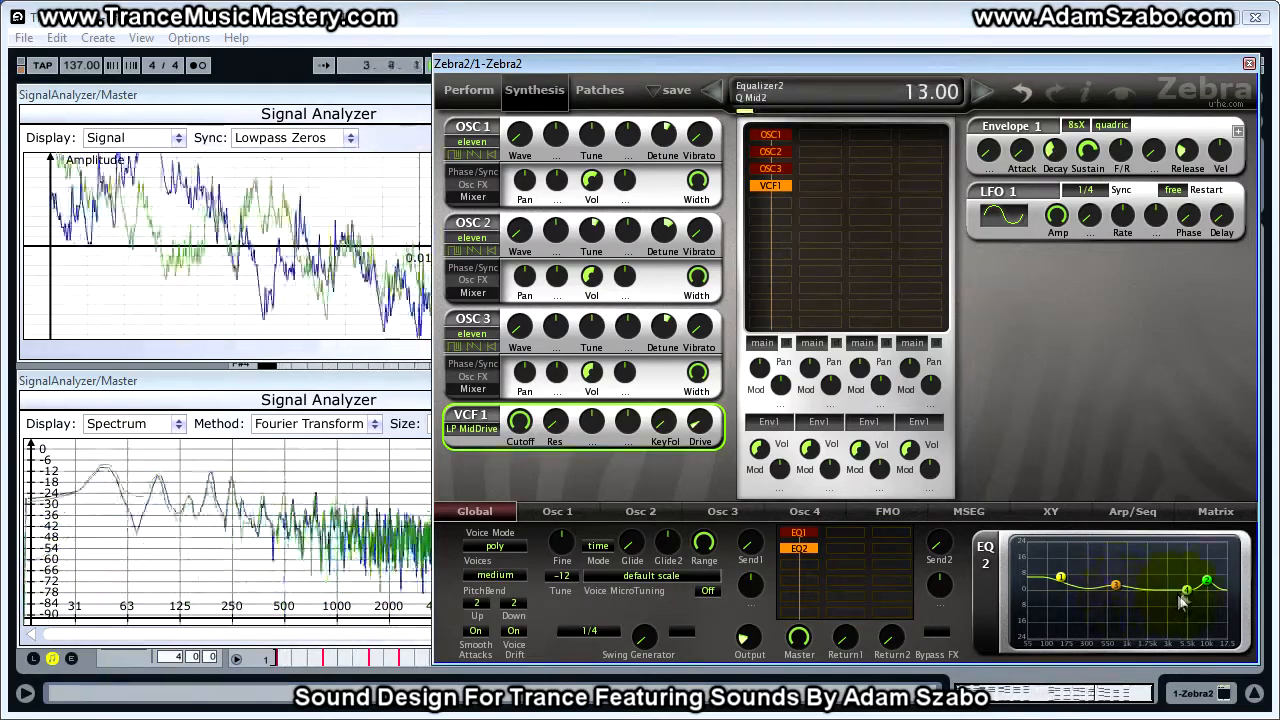
key(space)
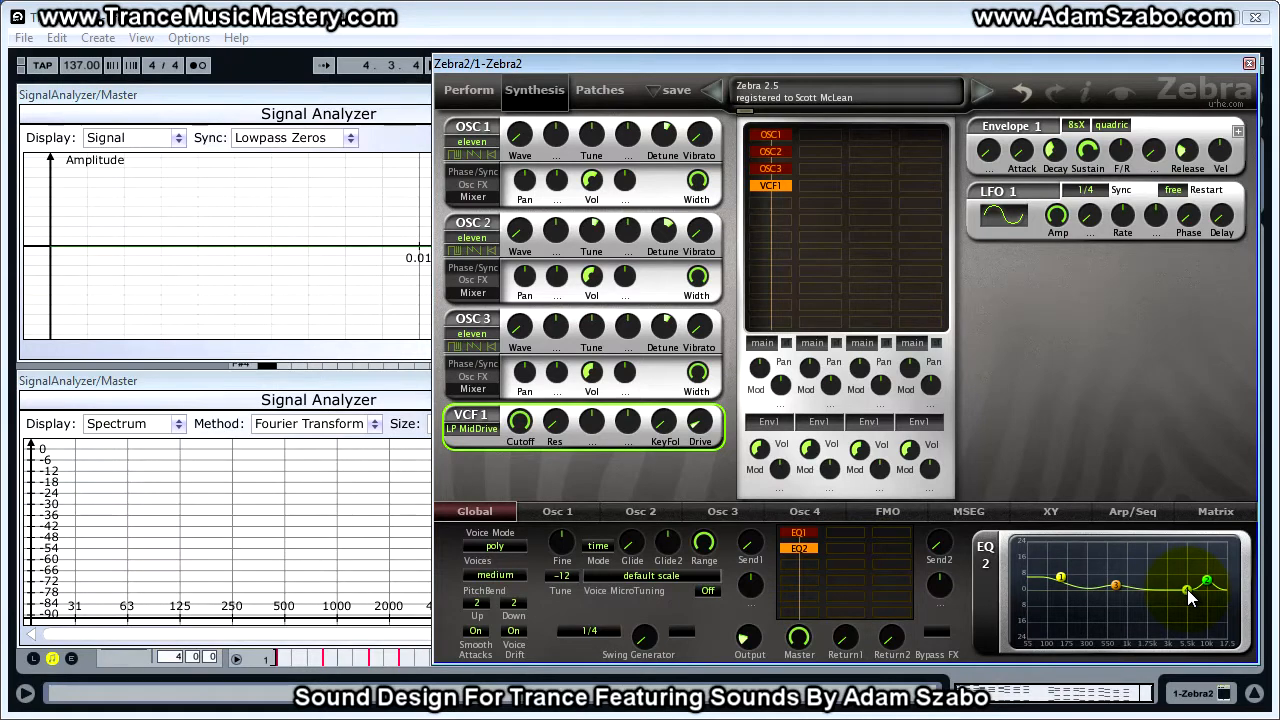
Step: Move EQ2's high-shelf band 4 to about 4 kHz and boost its gain slightly
drag(1189, 597, 1181, 598)
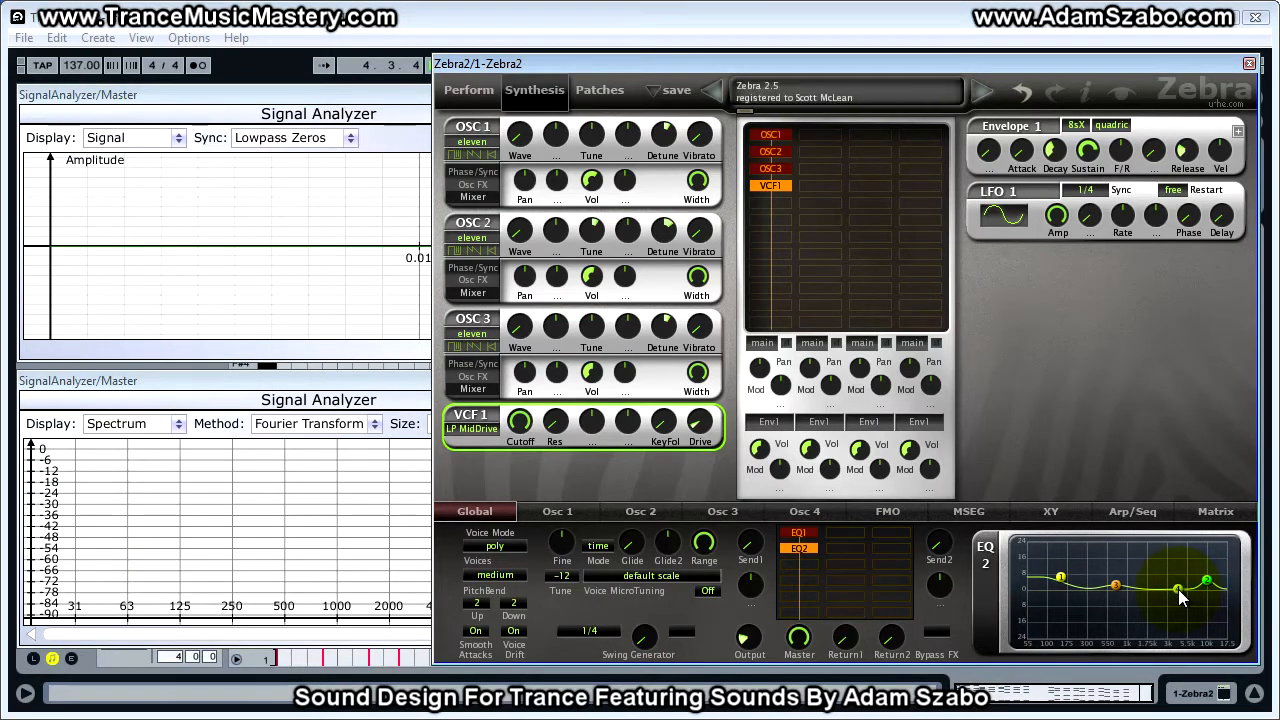
key(space)
scroll(1181, 597, up, 1)
scroll(1181, 596, up, 1)
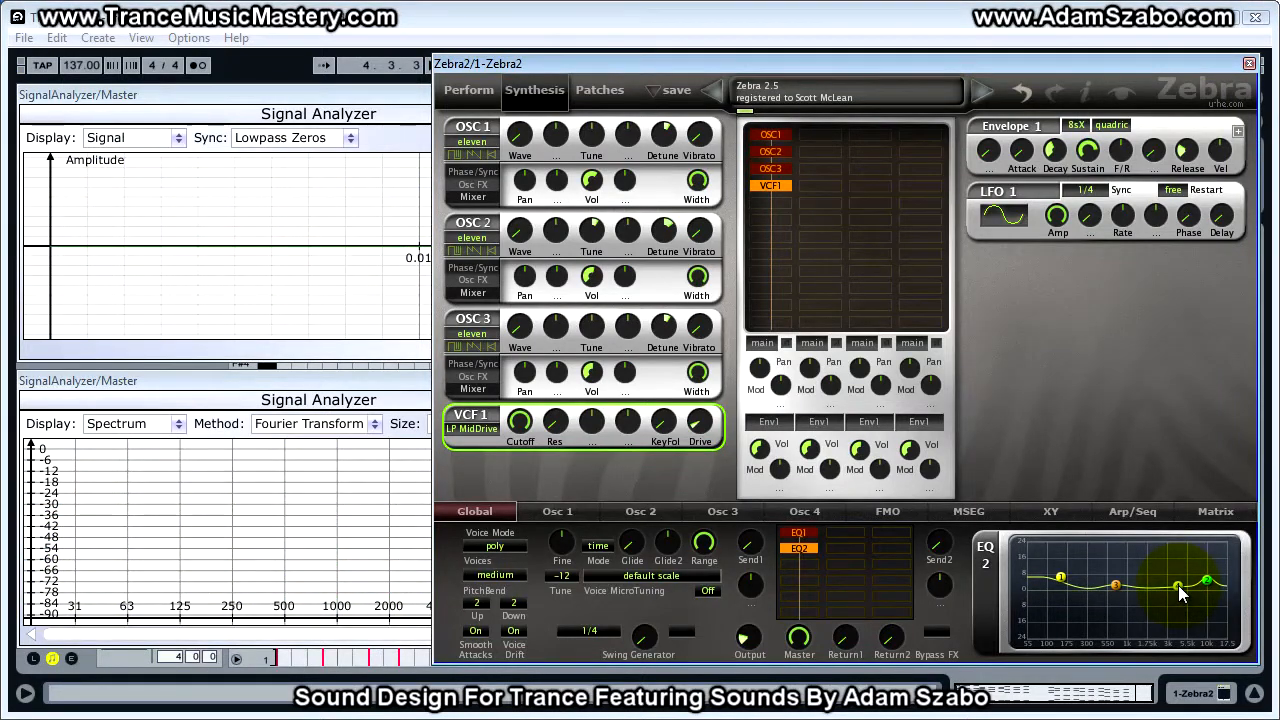
Step: Raise the Q of EQ2's high-shelf band 4 past 34.00
scroll(1181, 592, up, 4)
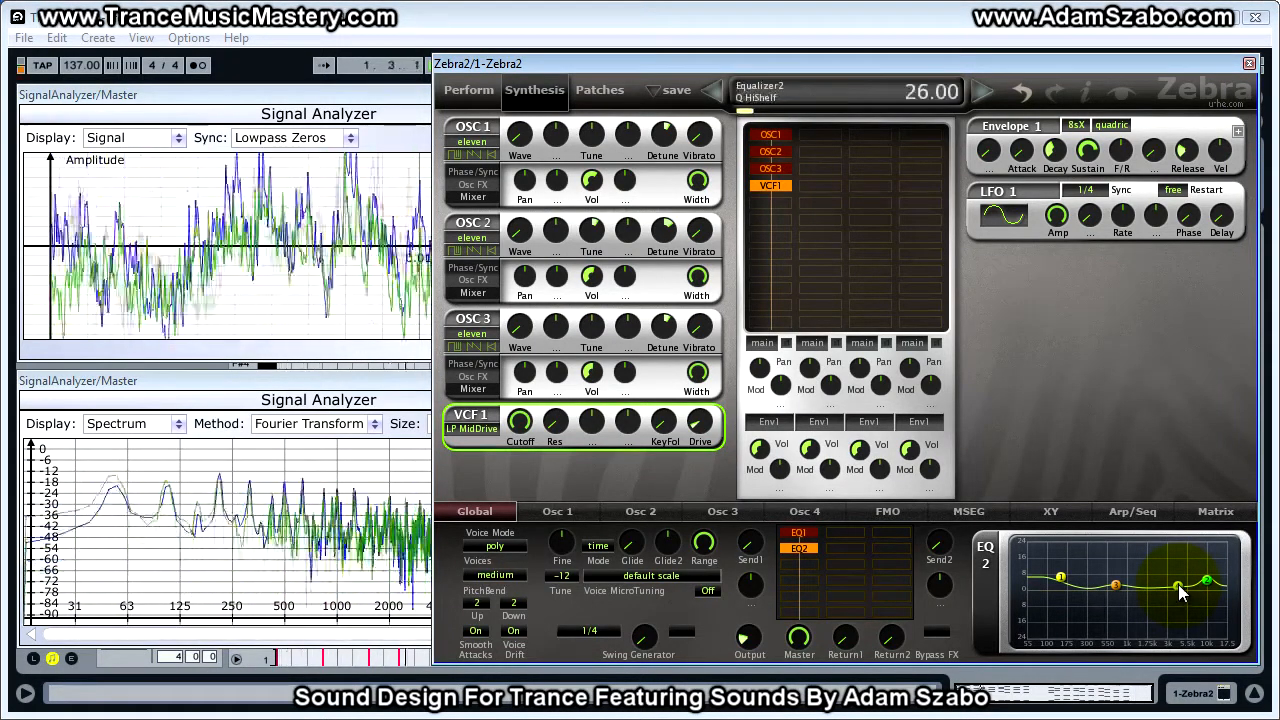
scroll(1181, 588, up, 10)
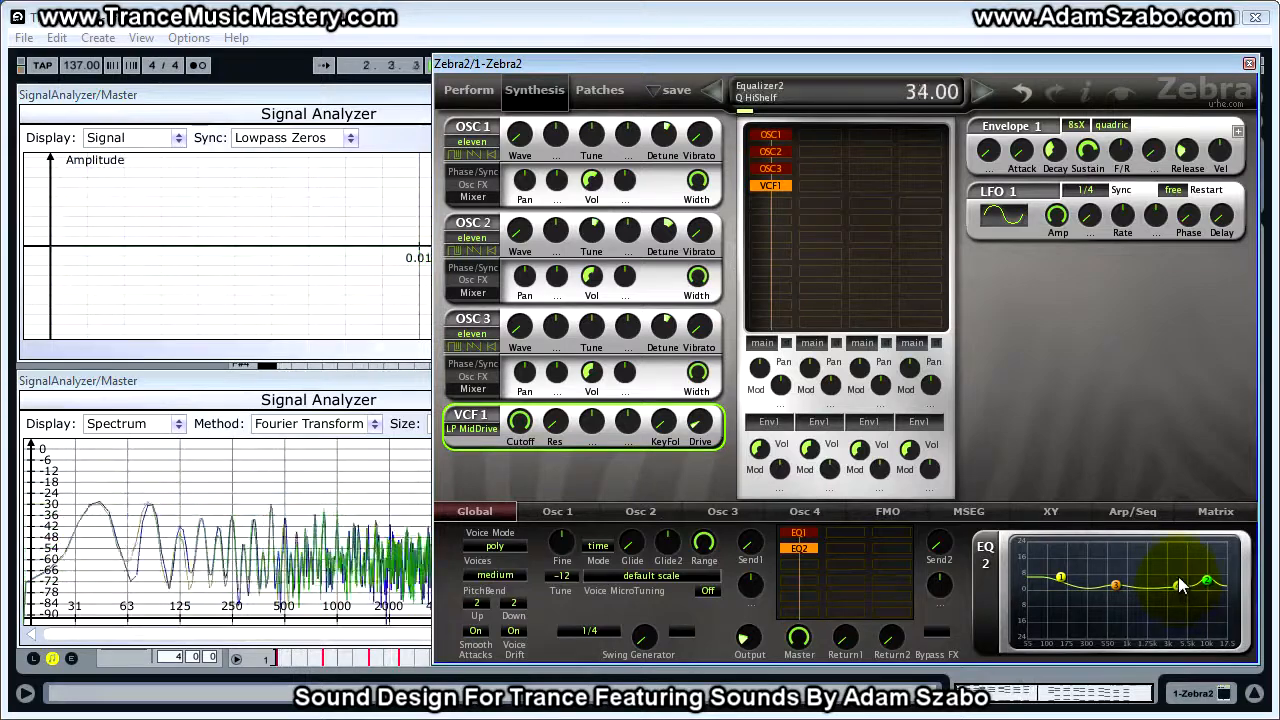
drag(1178, 568, 1178, 558)
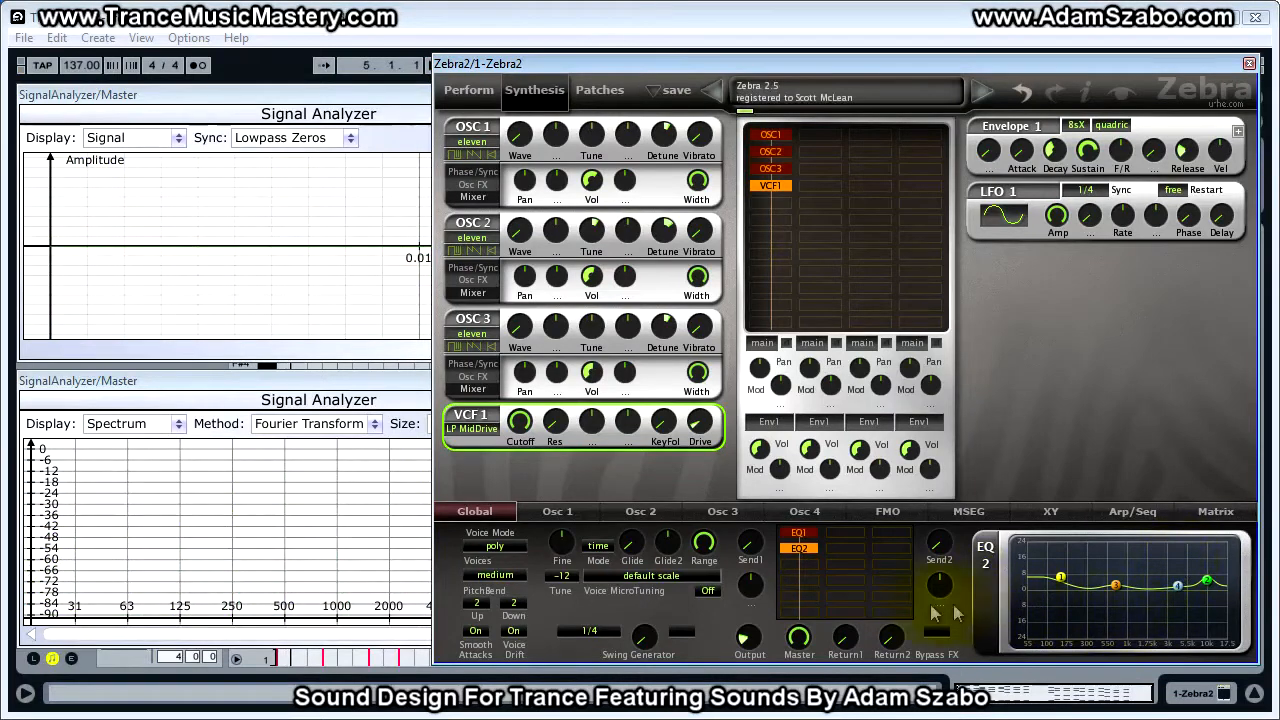
Step: Add a Rev1 reverb module below EQ2 in the first lane of the global effects grid
click(815, 563)
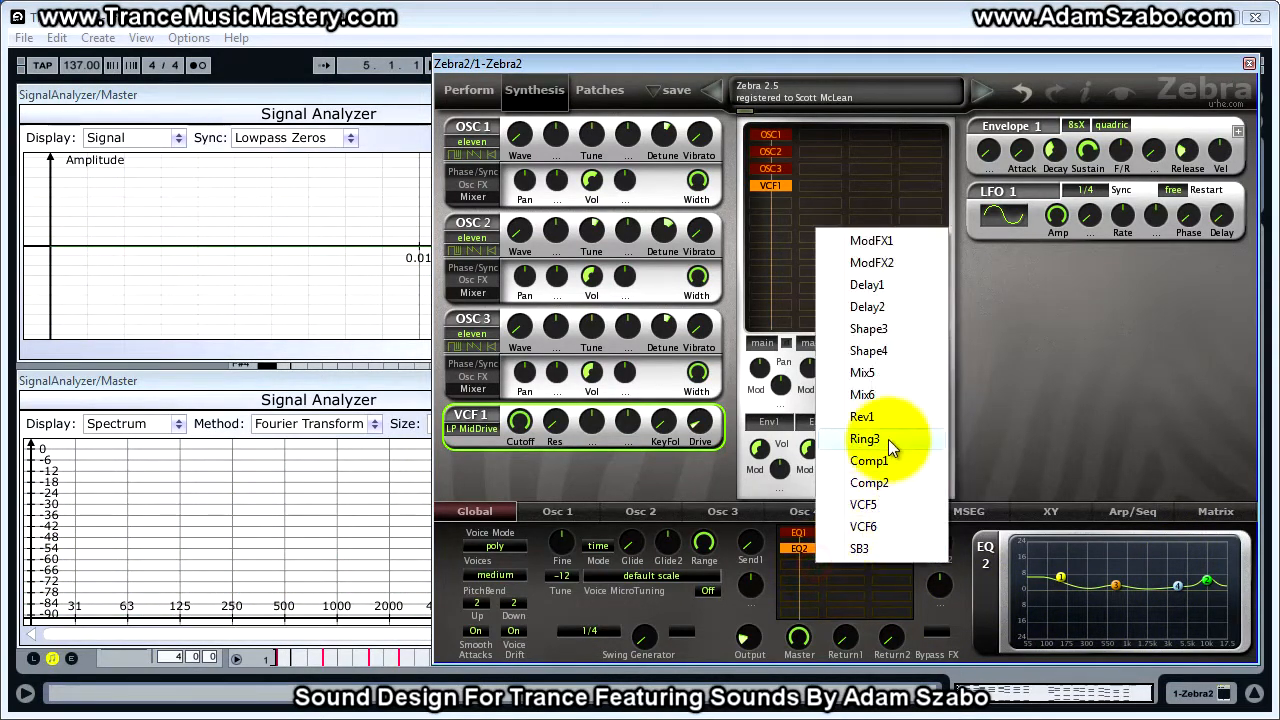
click(862, 416)
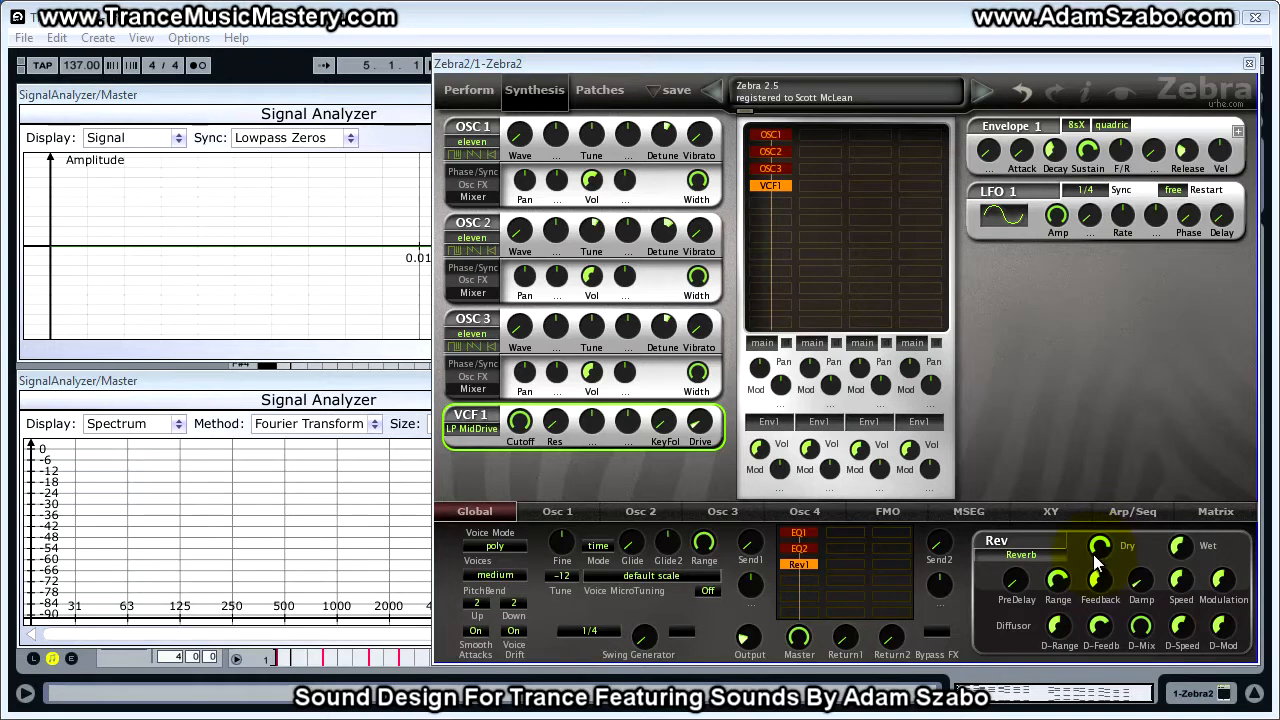
Step: Try Rev1's Dry level at 82.00 and adjust its Wet level
drag(1100, 548, 1097, 427)
mouse_move(1180, 546)
mouse_down()
mouse_move(1179, 478)
mouse_move(1172, 528)
mouse_up()
mouse_move(1100, 546)
mouse_down()
mouse_move(1097, 640)
mouse_move(1092, 470)
mouse_move(1098, 575)
mouse_move(1100, 558)
mouse_up()
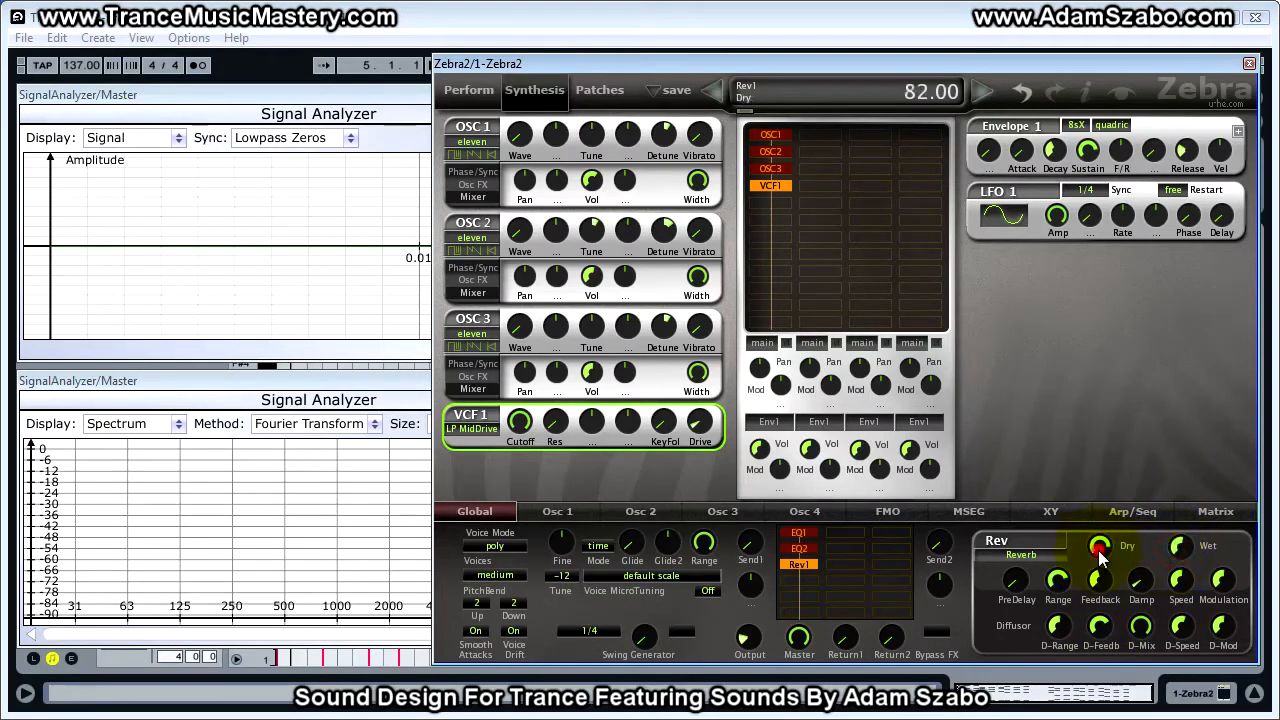
click(1181, 549)
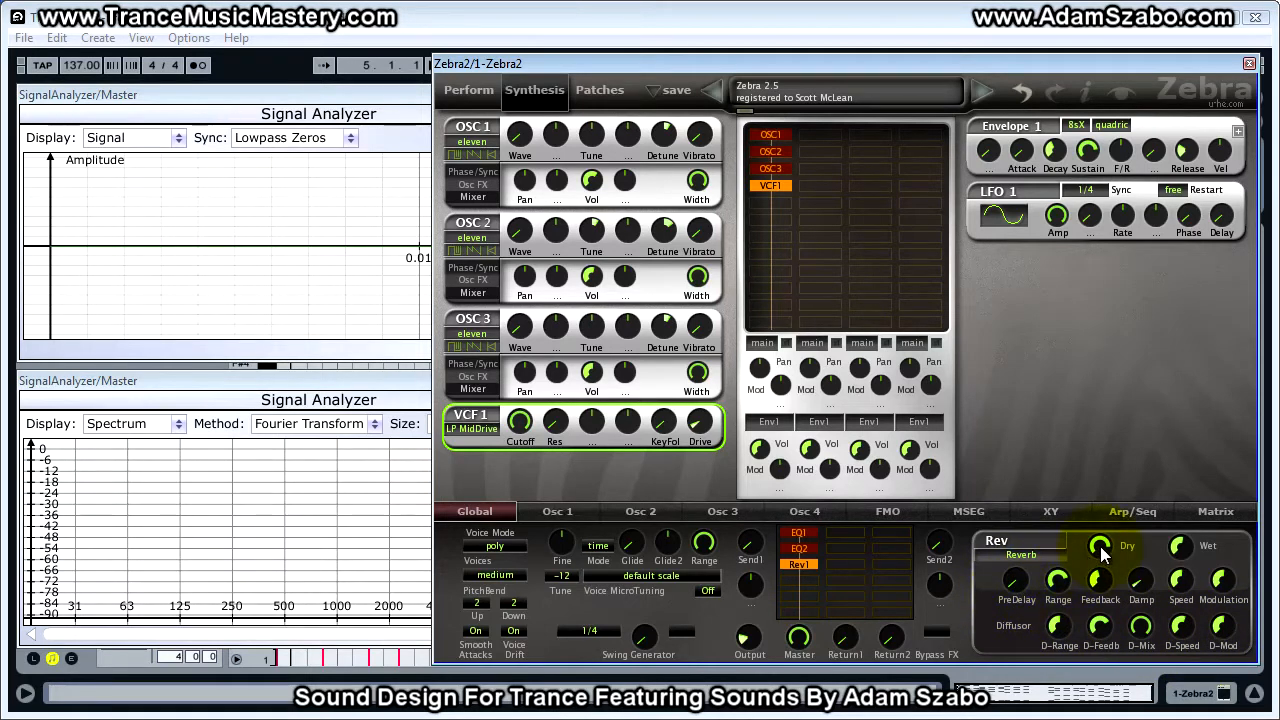
Step: During playback, turn Rev1's Dry level fully up and set its Wet level to 63.00 and PreDelay to 22.00
key(space)
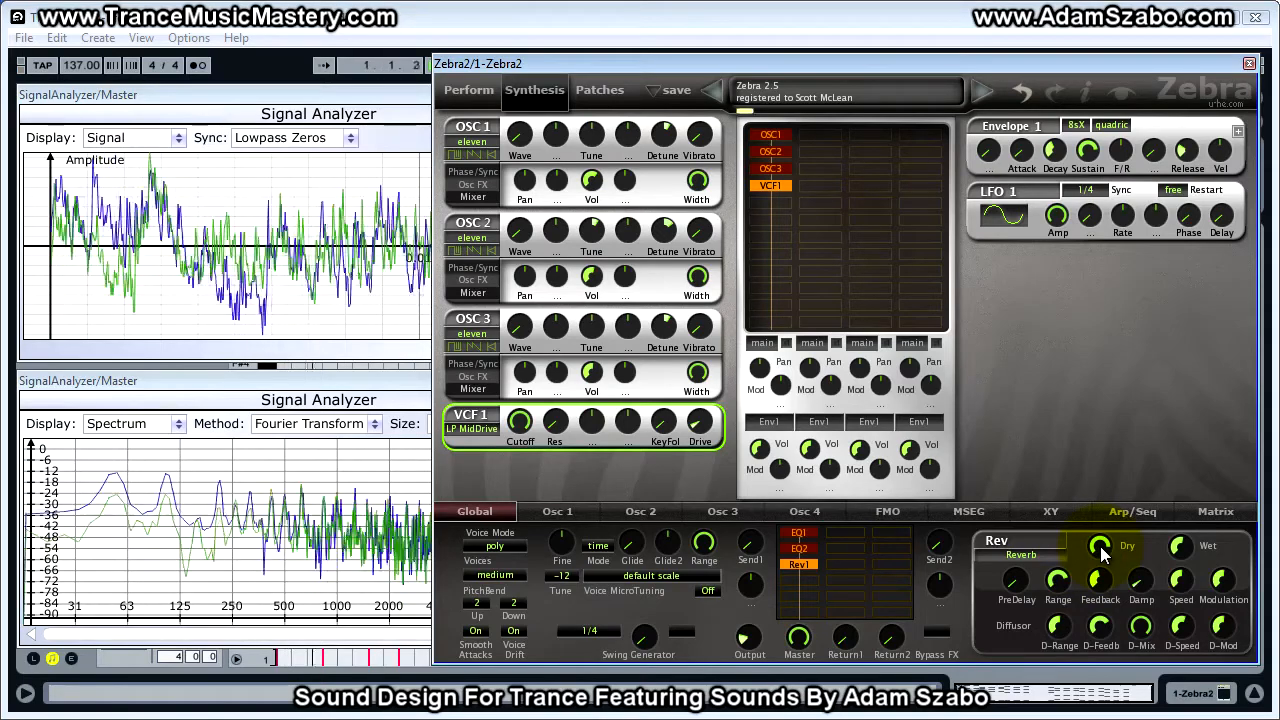
drag(1101, 553, 1093, 446)
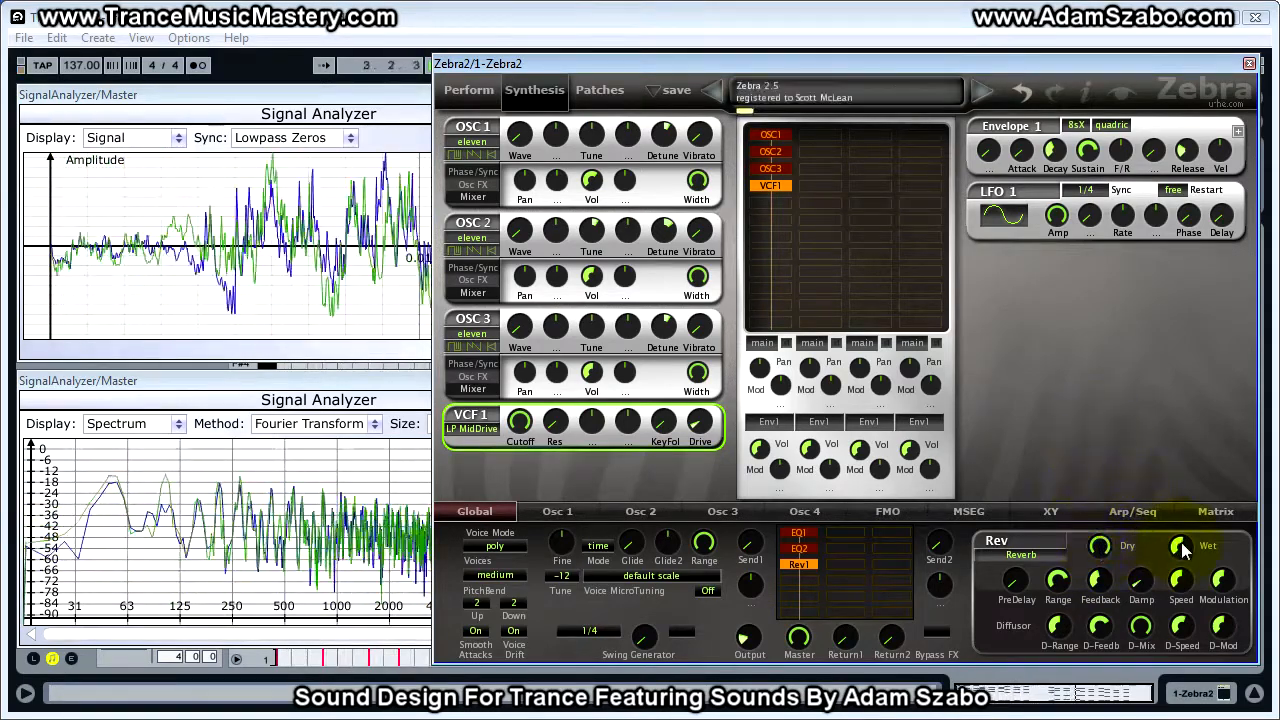
drag(1181, 542, 1180, 522)
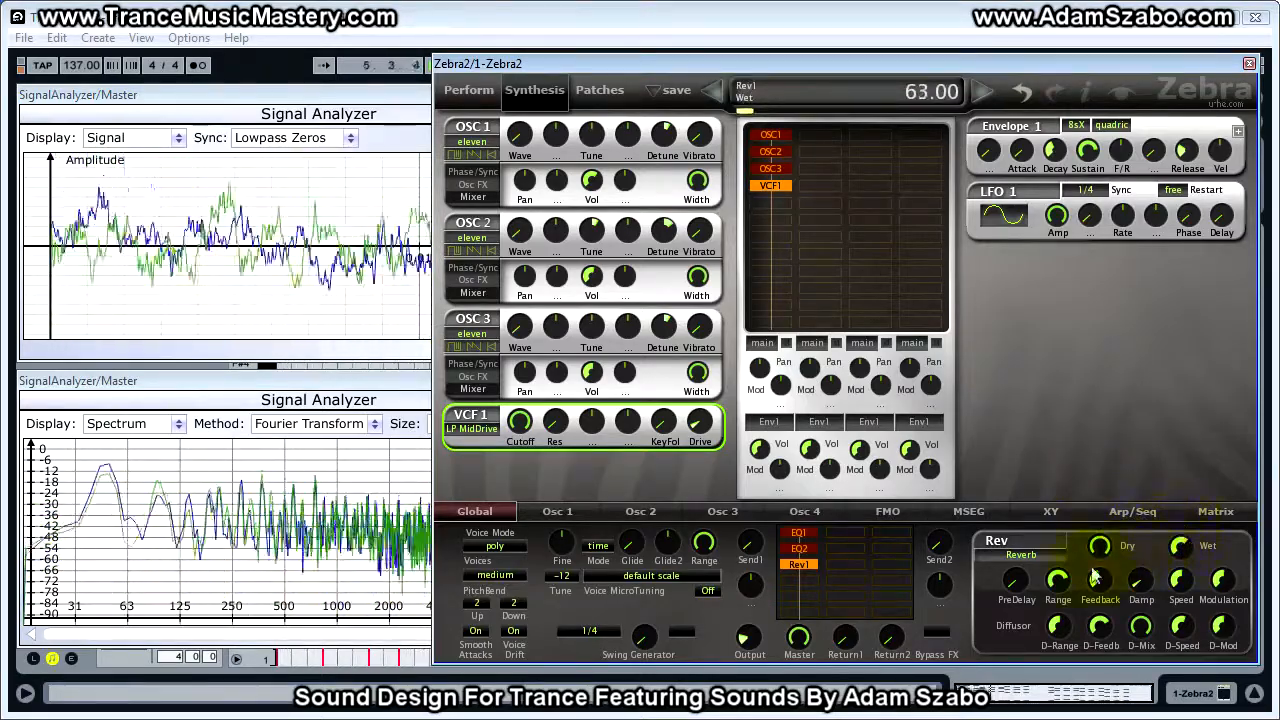
mouse_move(1020, 587)
mouse_down()
mouse_move(1023, 567)
mouse_move(1023, 578)
mouse_up()
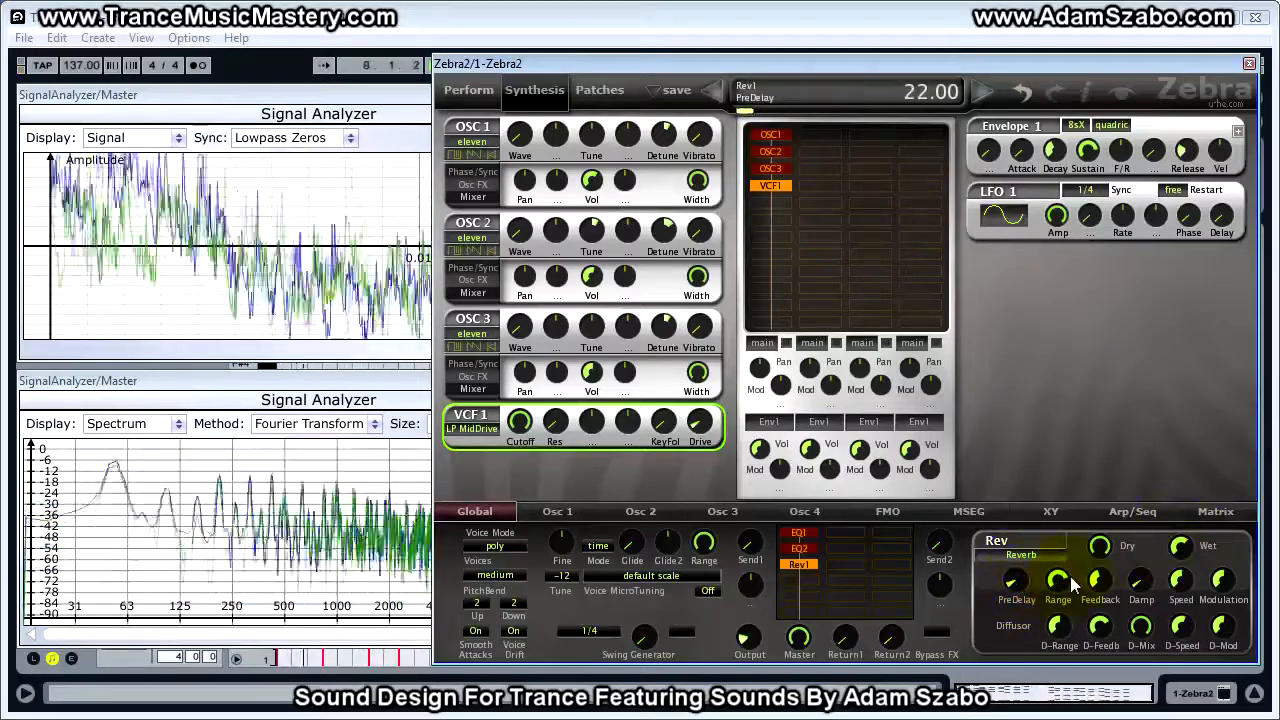
Step: Set Rev1's Feedback to 70.00 and its Damp to 1.50
drag(1066, 585, 1107, 545)
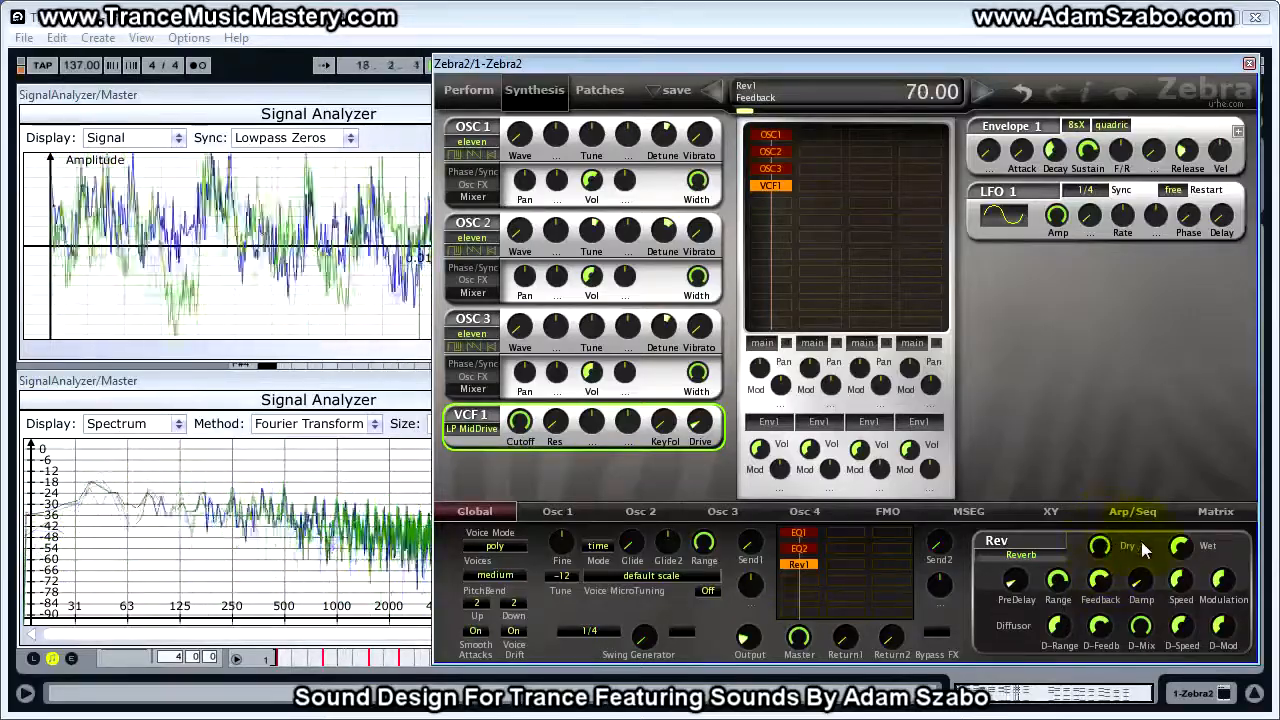
click(1143, 582)
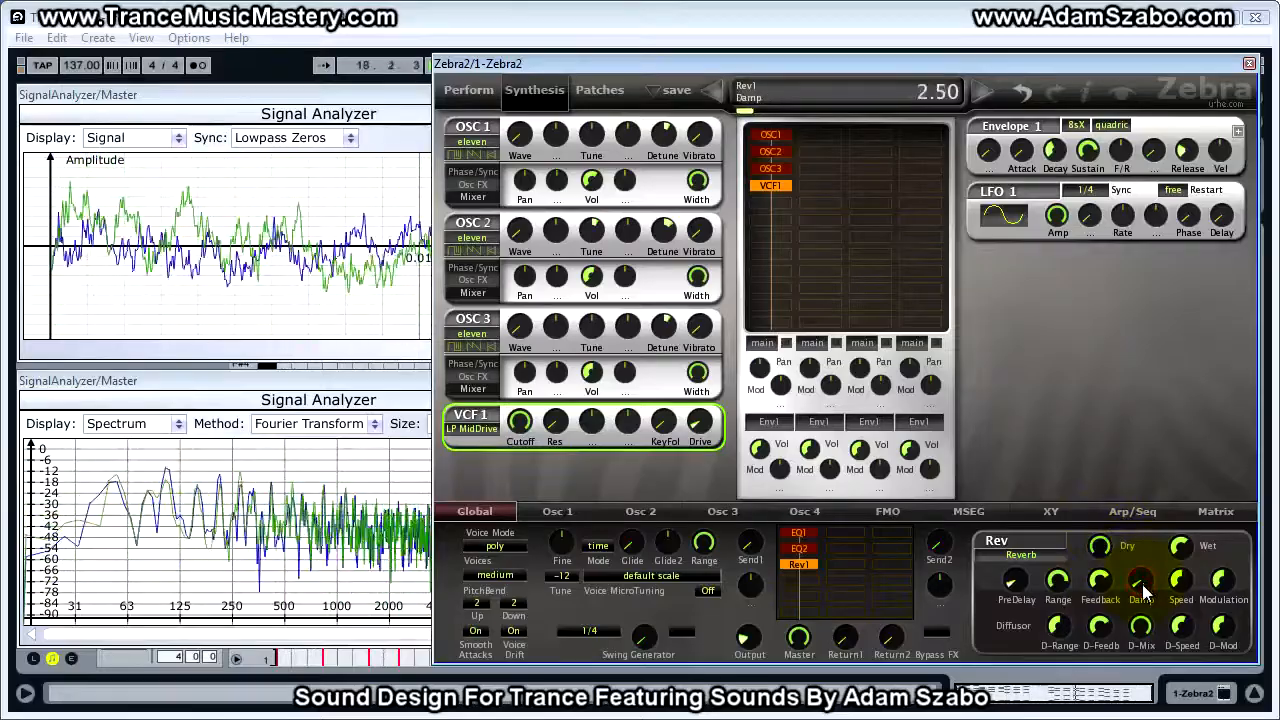
drag(1145, 592, 1146, 594)
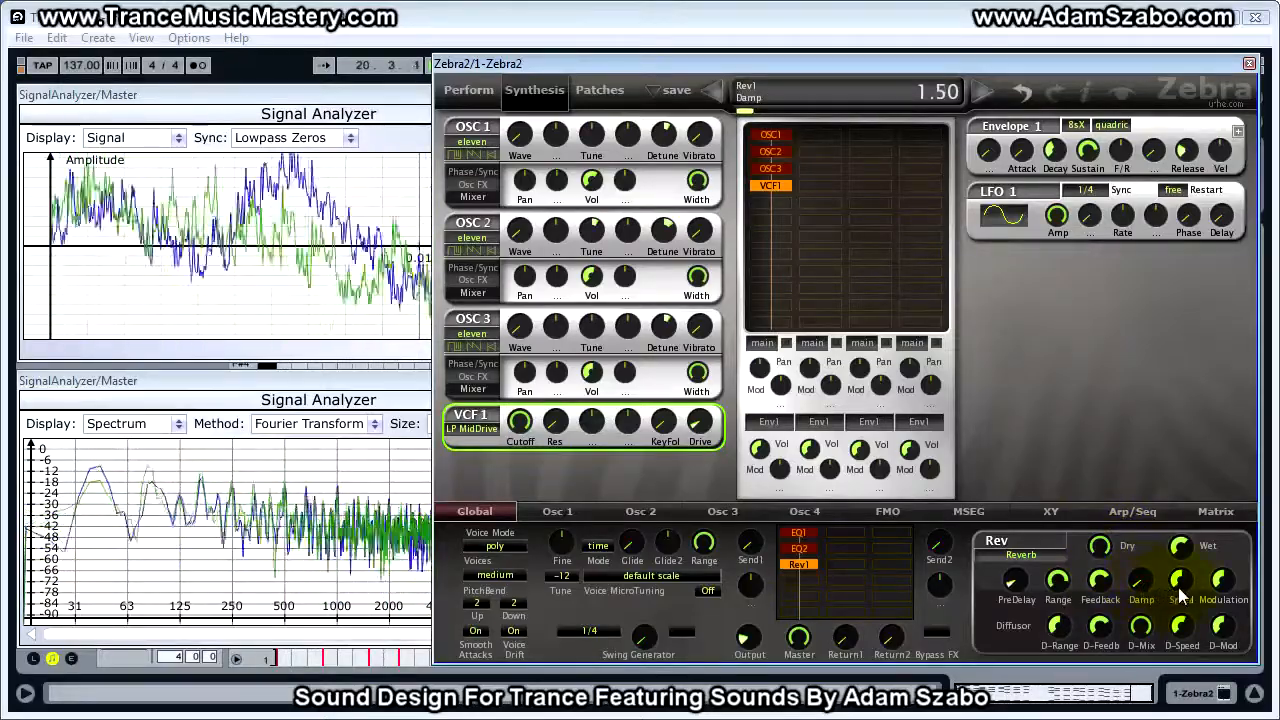
Step: Raise the Speed of the Rev1 reverb well above the middle and set its Modulation to 21.00
drag(1181, 590, 1183, 592)
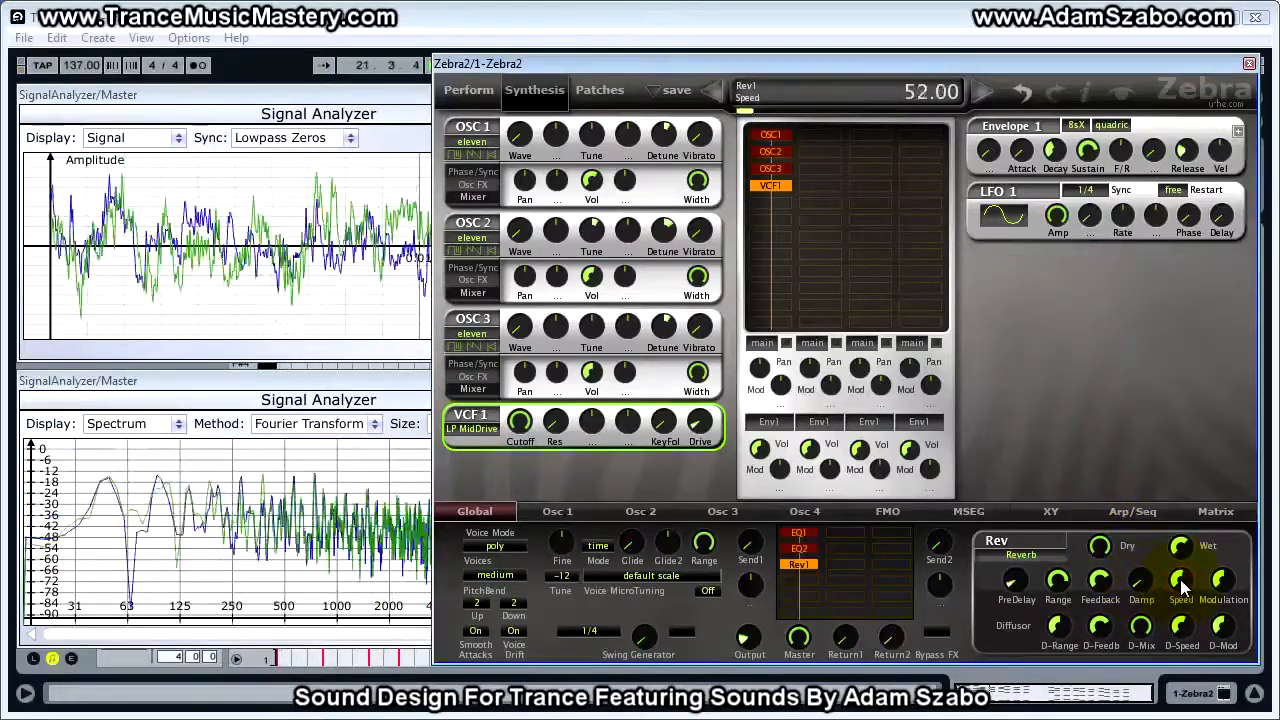
drag(1183, 576, 1181, 530)
drag(1223, 582, 1227, 647)
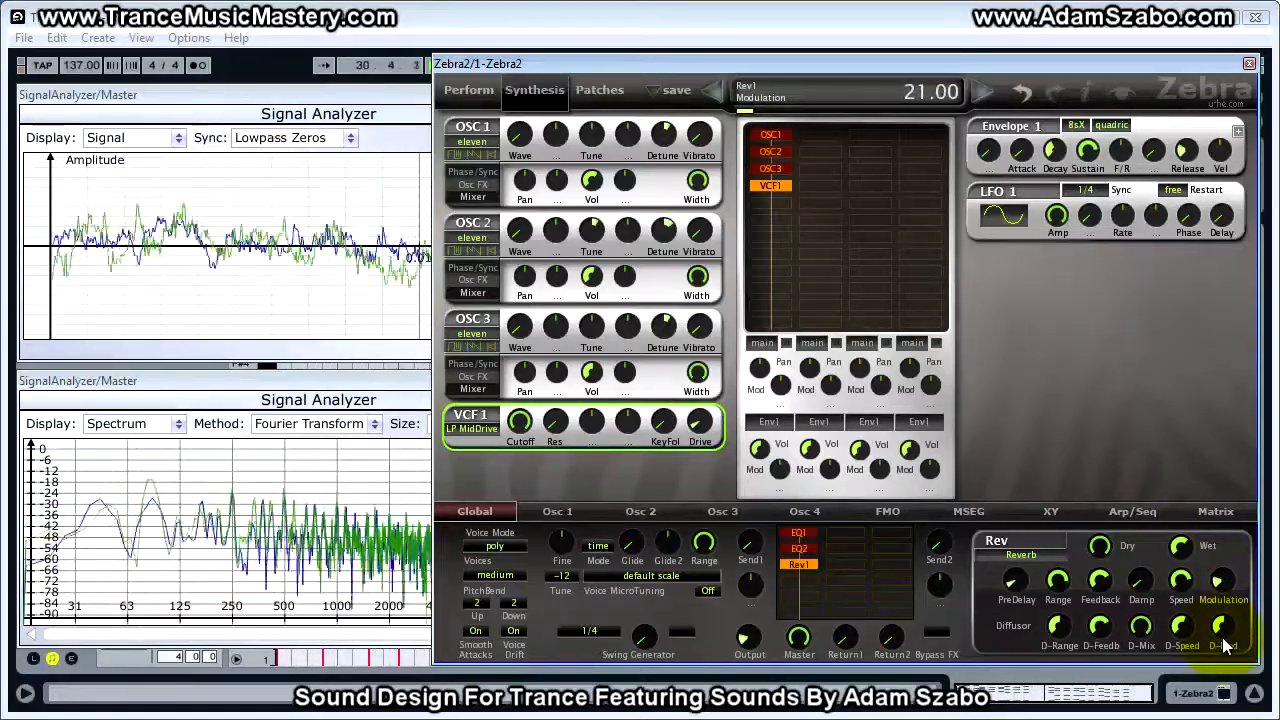
Step: Turn the range, feedback, speed and modulation of Rev1's diffusor fully up to 100.00
drag(1064, 648, 1080, 480)
drag(1100, 628, 1106, 512)
drag(1179, 628, 1190, 495)
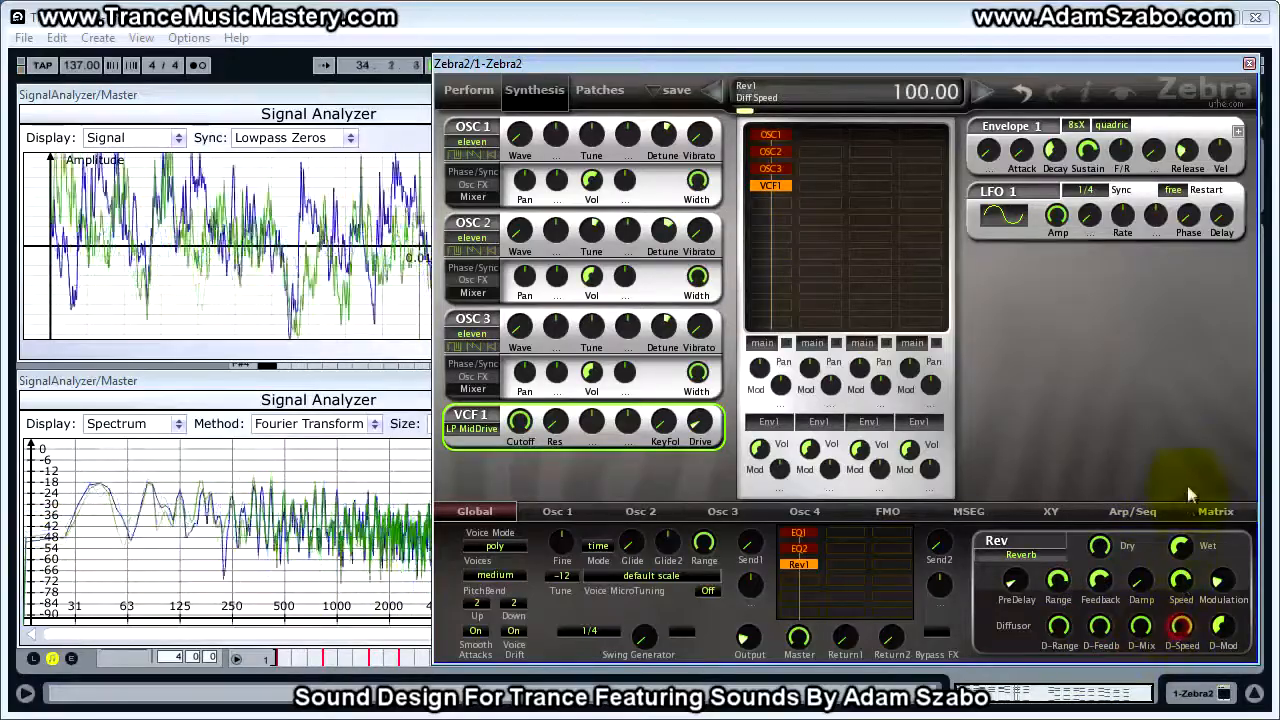
drag(1222, 626, 1204, 432)
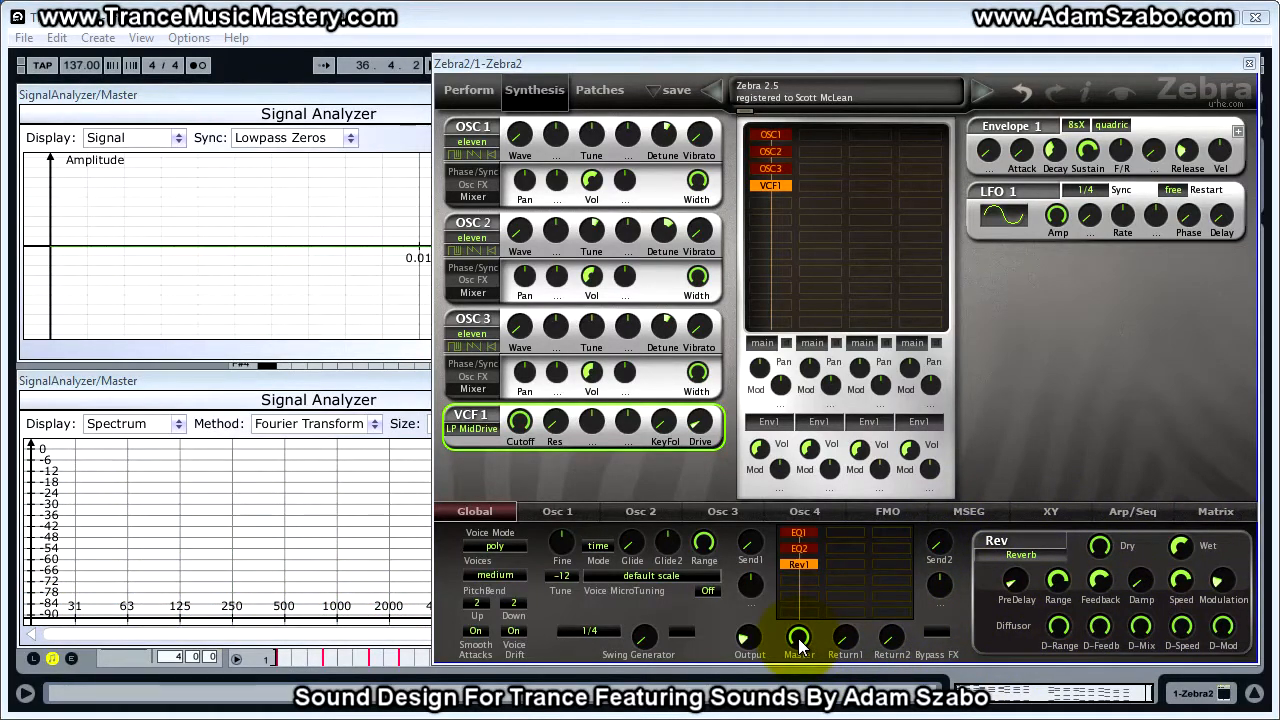
Step: Lower the Master level and add a Comp1 compressor in strong mode below Rev1 in the first lane of the effects grid
drag(800, 645, 808, 694)
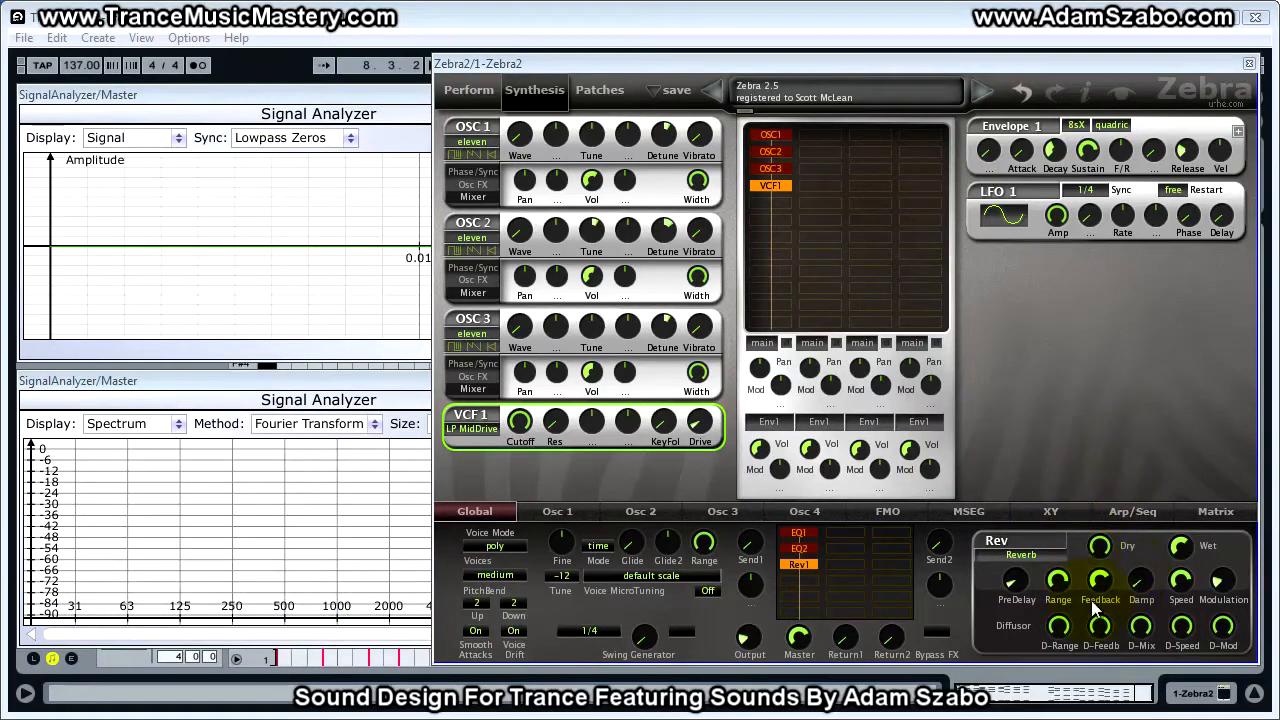
click(812, 582)
click(866, 478)
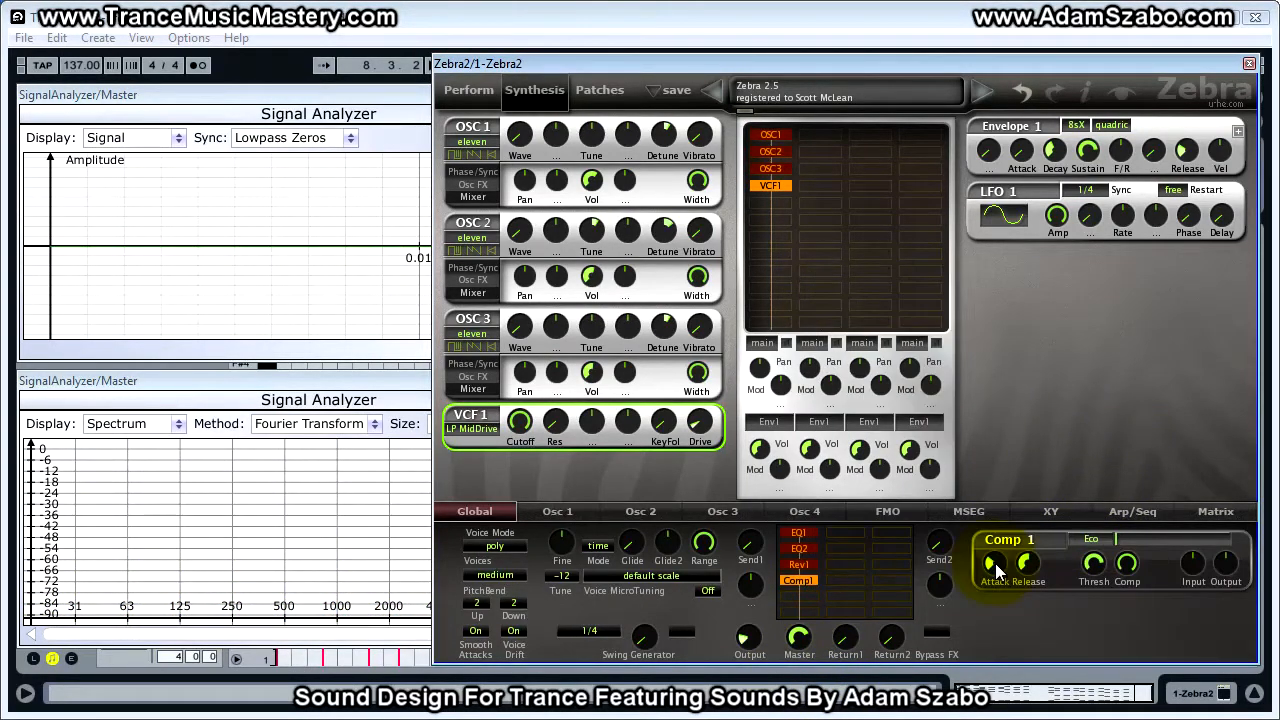
click(1089, 540)
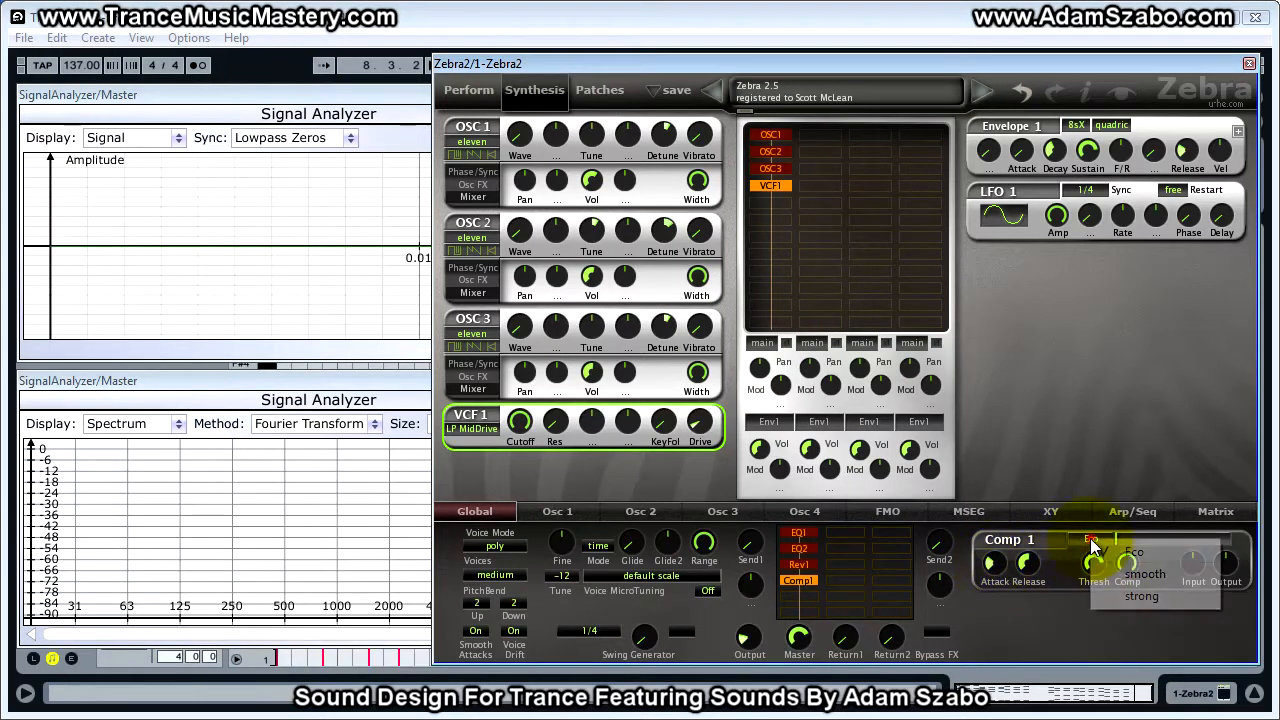
click(1138, 597)
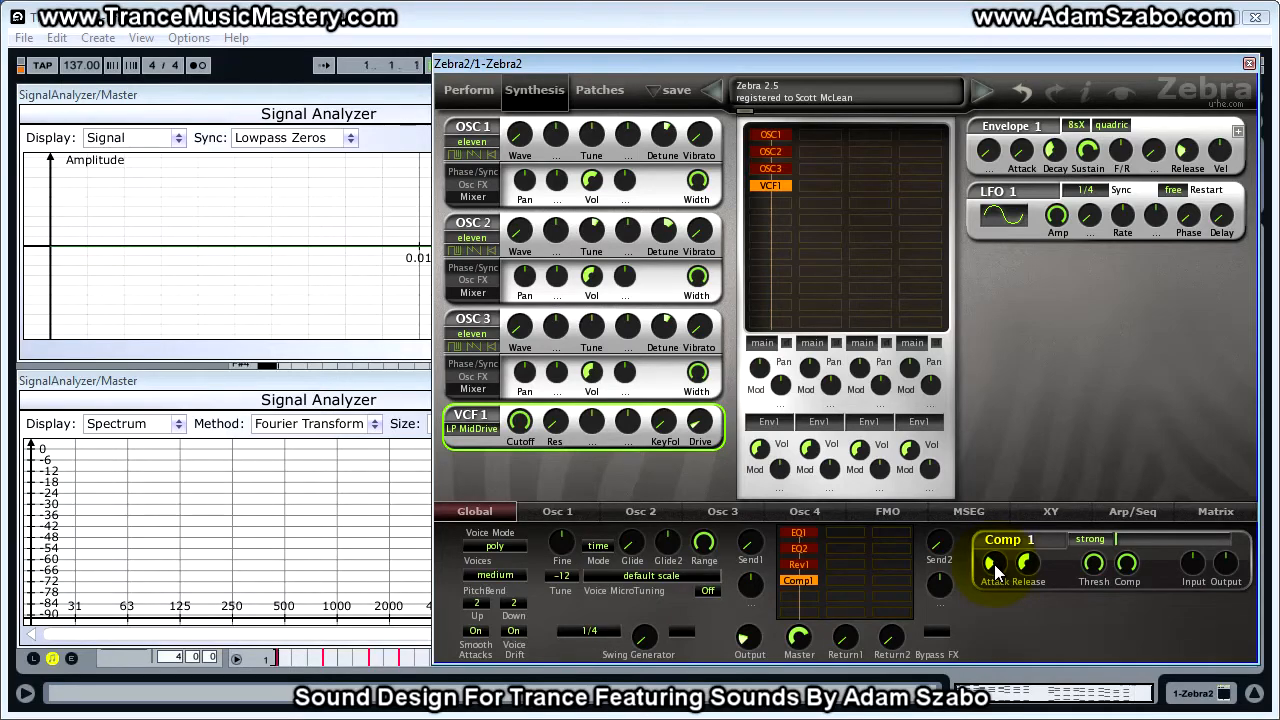
Step: Raise Comp1's Attack during playback, then check Rev1's settings and return to Comp1
key(space)
drag(995, 566, 992, 519)
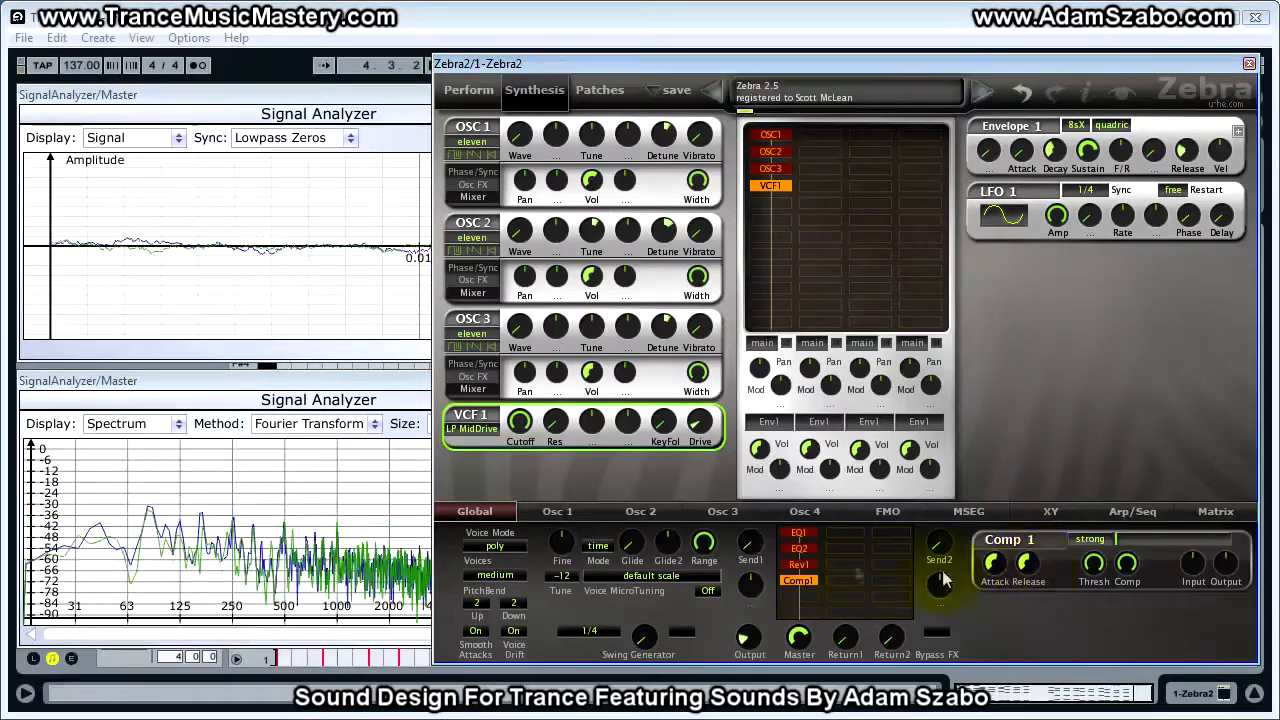
click(792, 566)
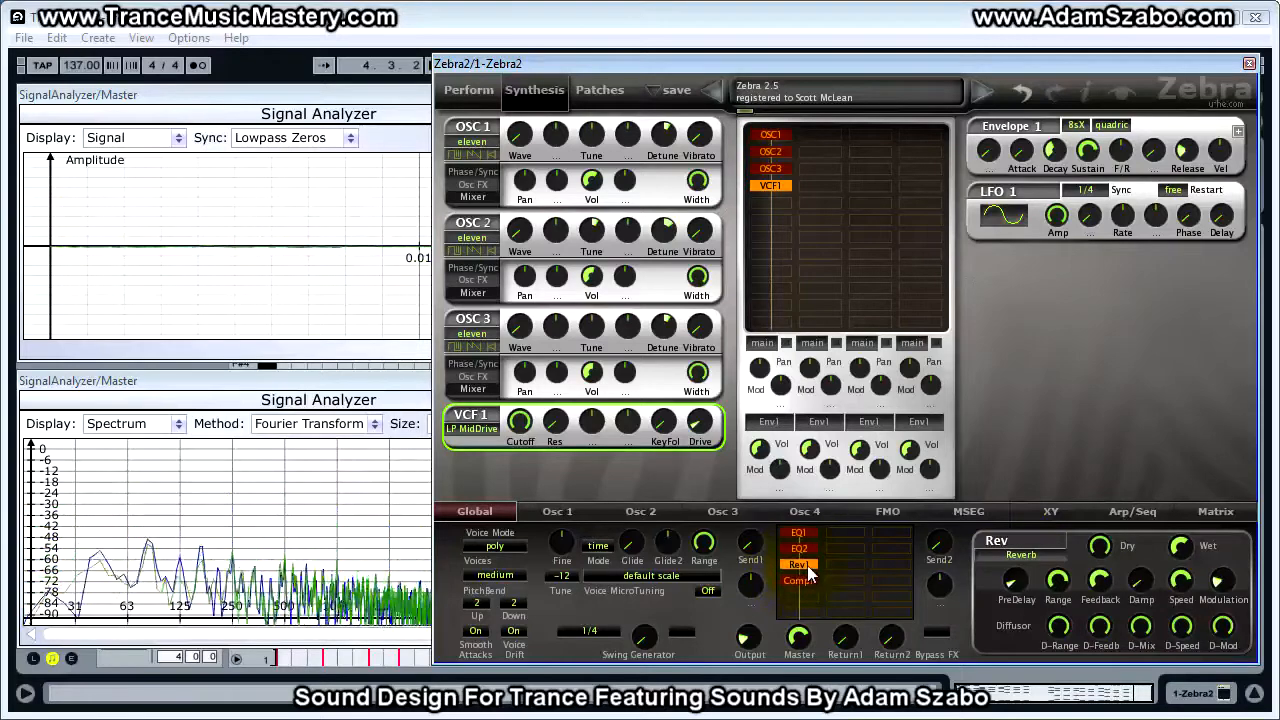
click(806, 578)
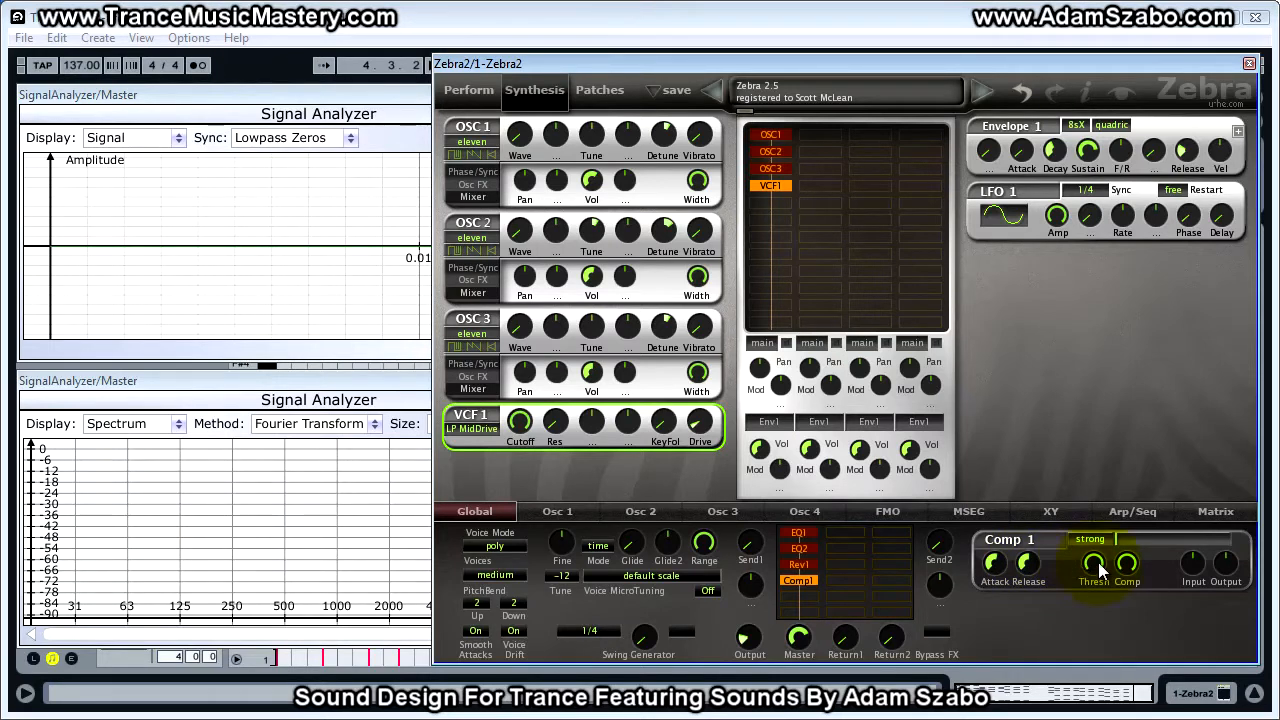
Step: Reduce Comp1's Comp amount to a low setting and fine-tune its Release
drag(1130, 566, 1177, 584)
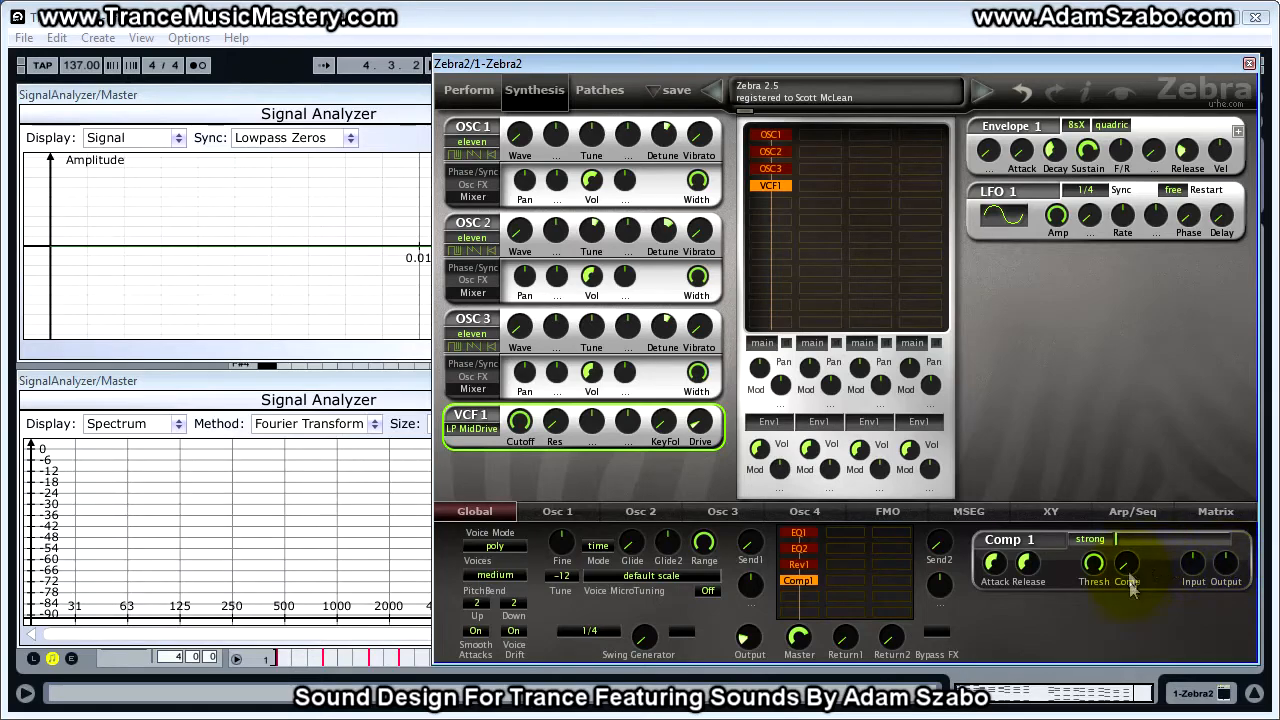
drag(1130, 574, 1125, 544)
drag(1026, 568, 1028, 574)
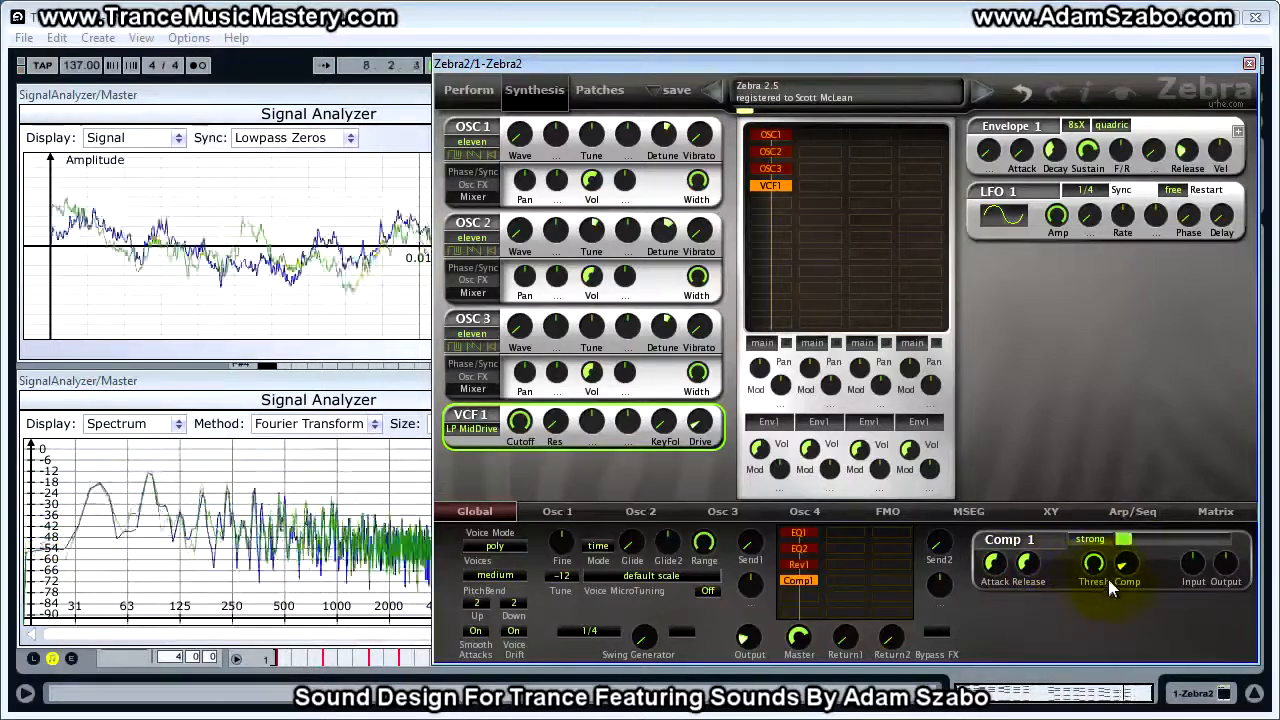
Step: Lower Comp1's Input and Output slightly and play the track from the start to hear the compressed sound
drag(1192, 570, 1217, 577)
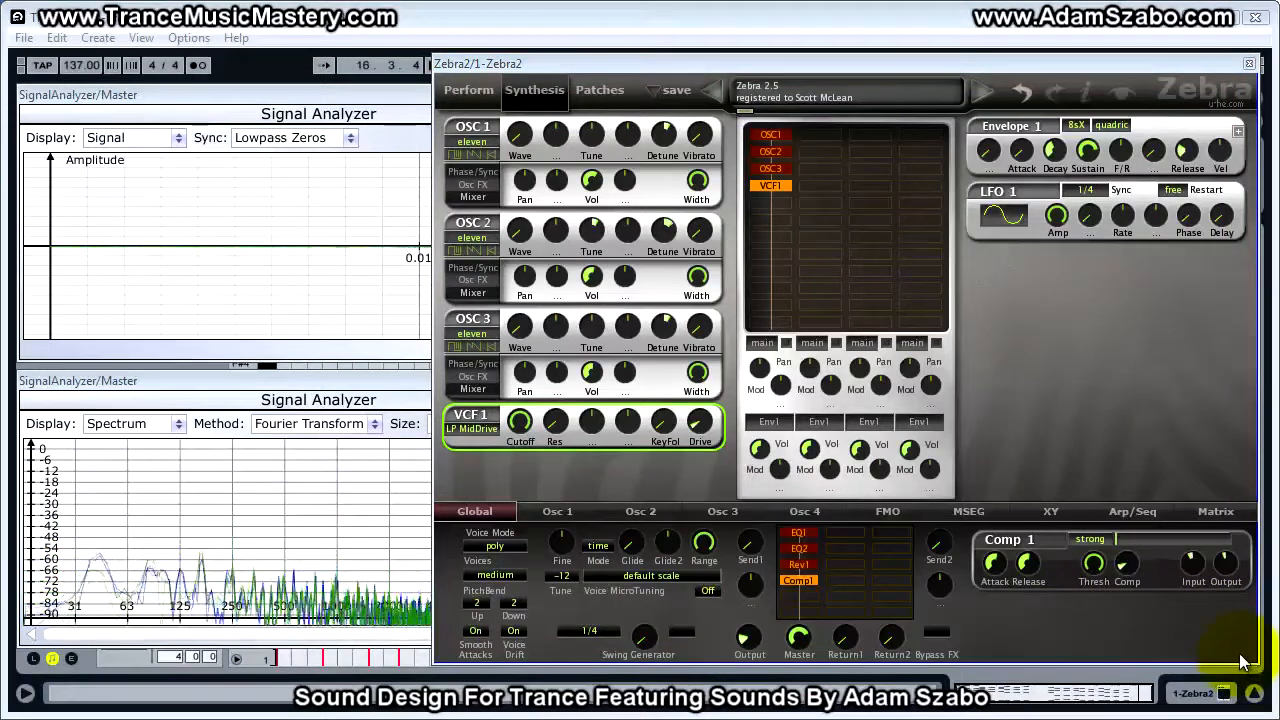
click(1054, 614)
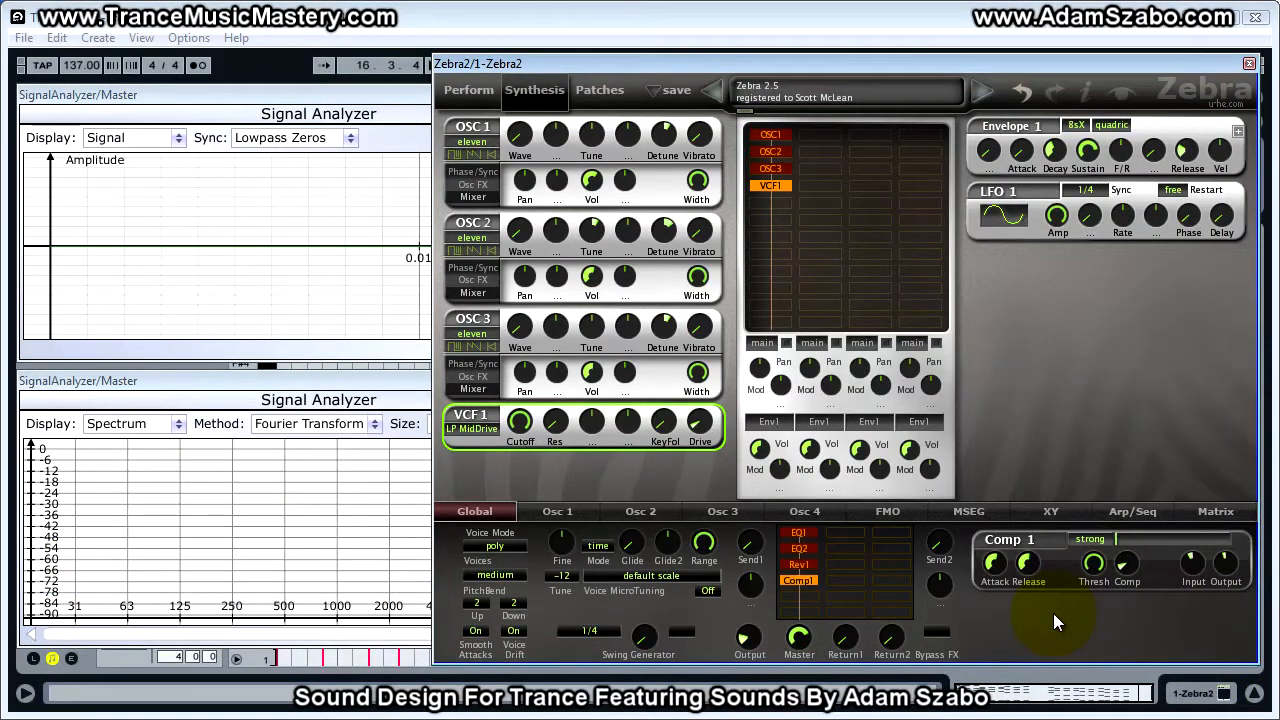
key(space)
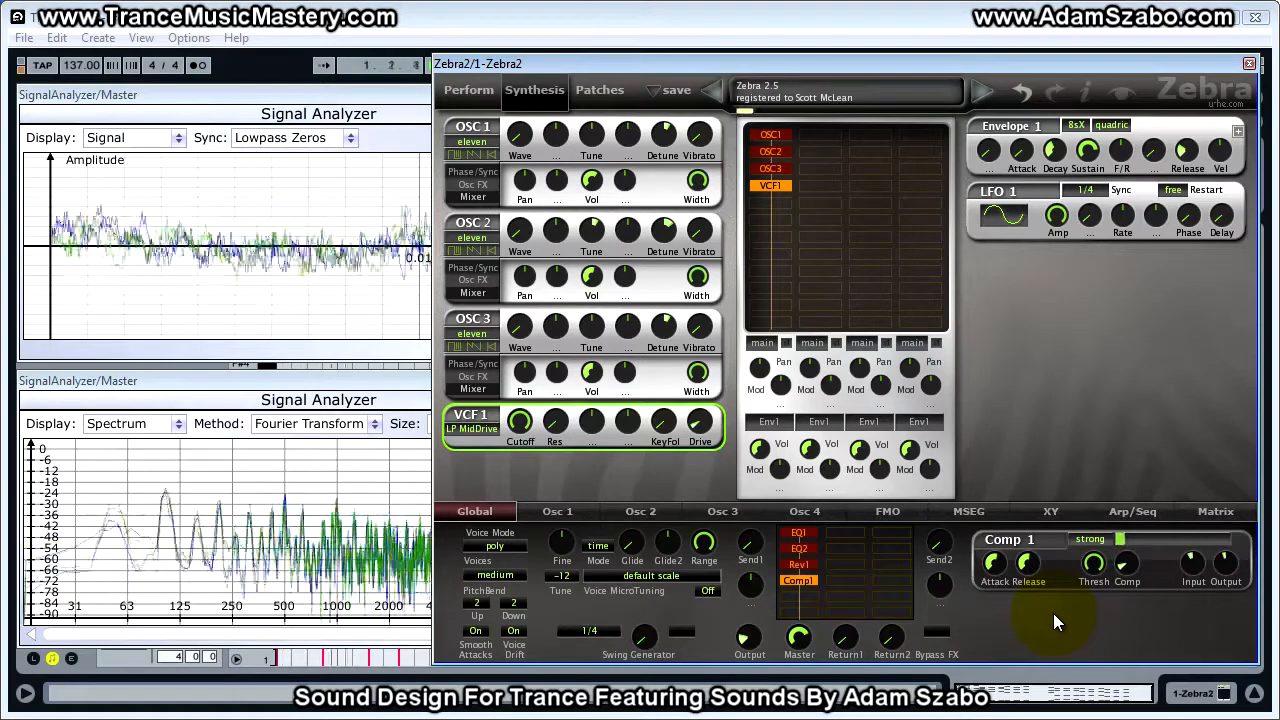